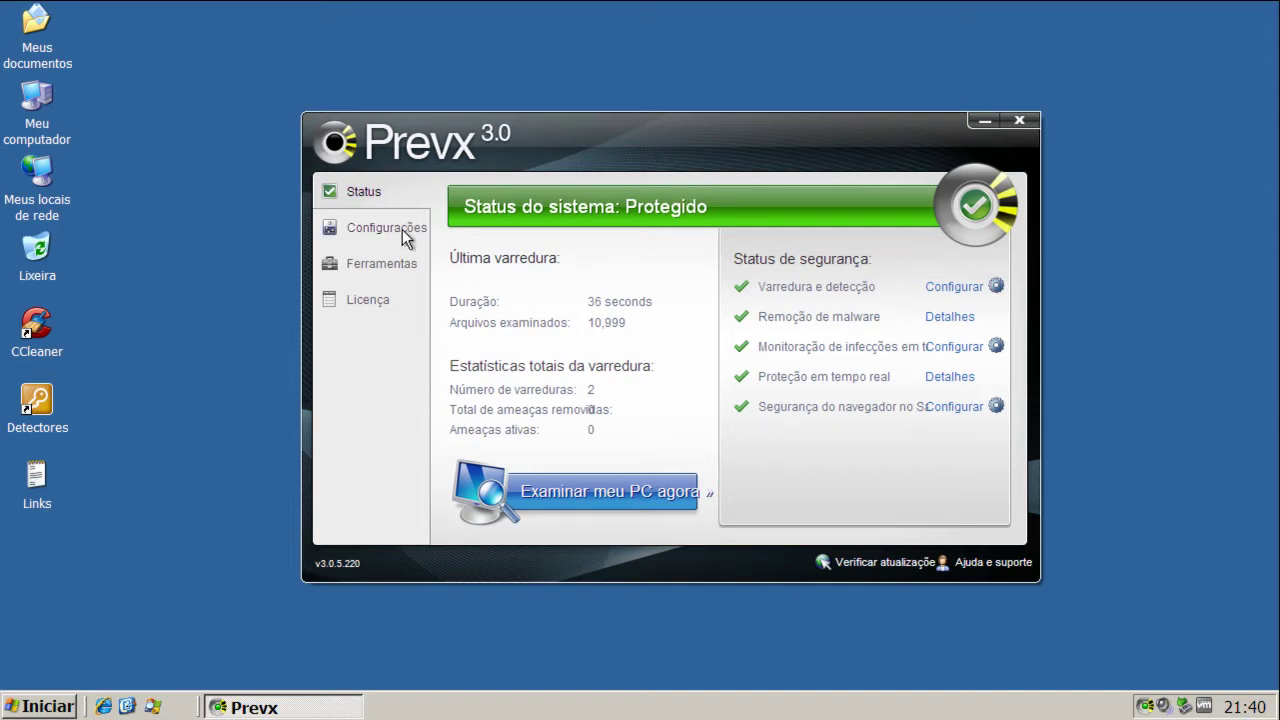
Review the Prevx tools and basic configuration, return to the status page and check for software updates.
{"action": "left_click", "coordinate": [395, 266]}
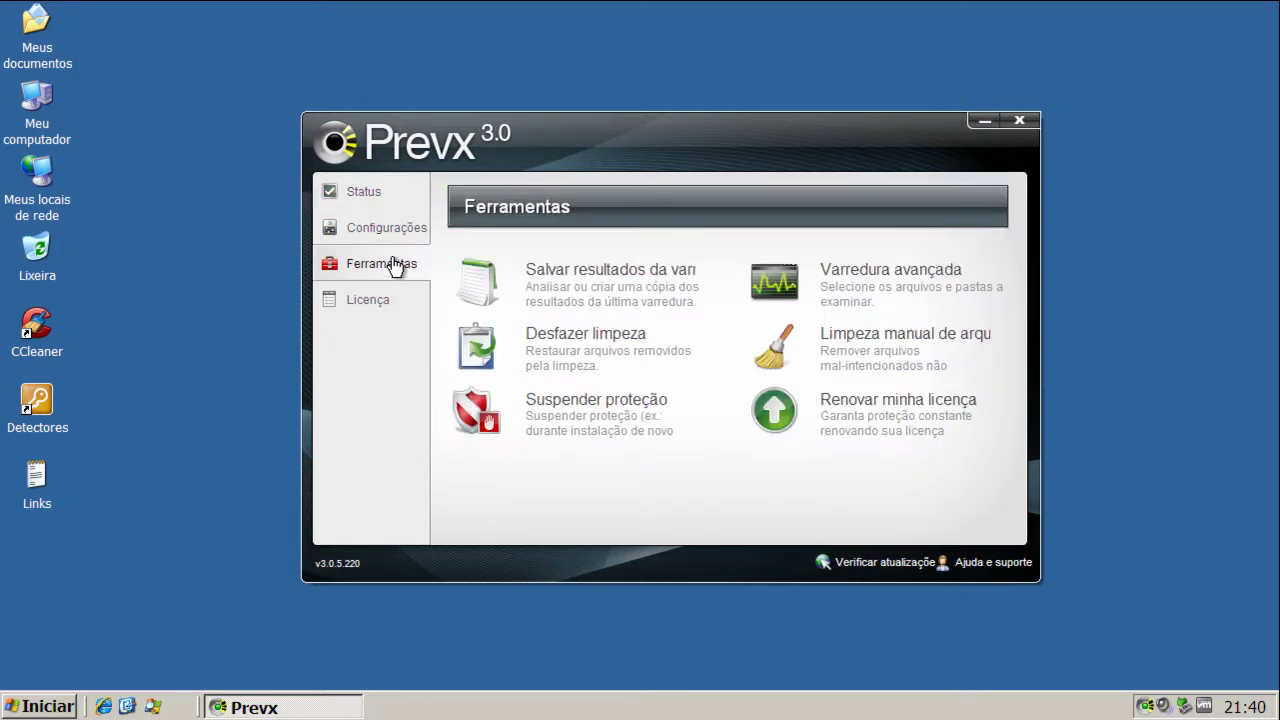
{"action": "left_click", "coordinate": [394, 233]}
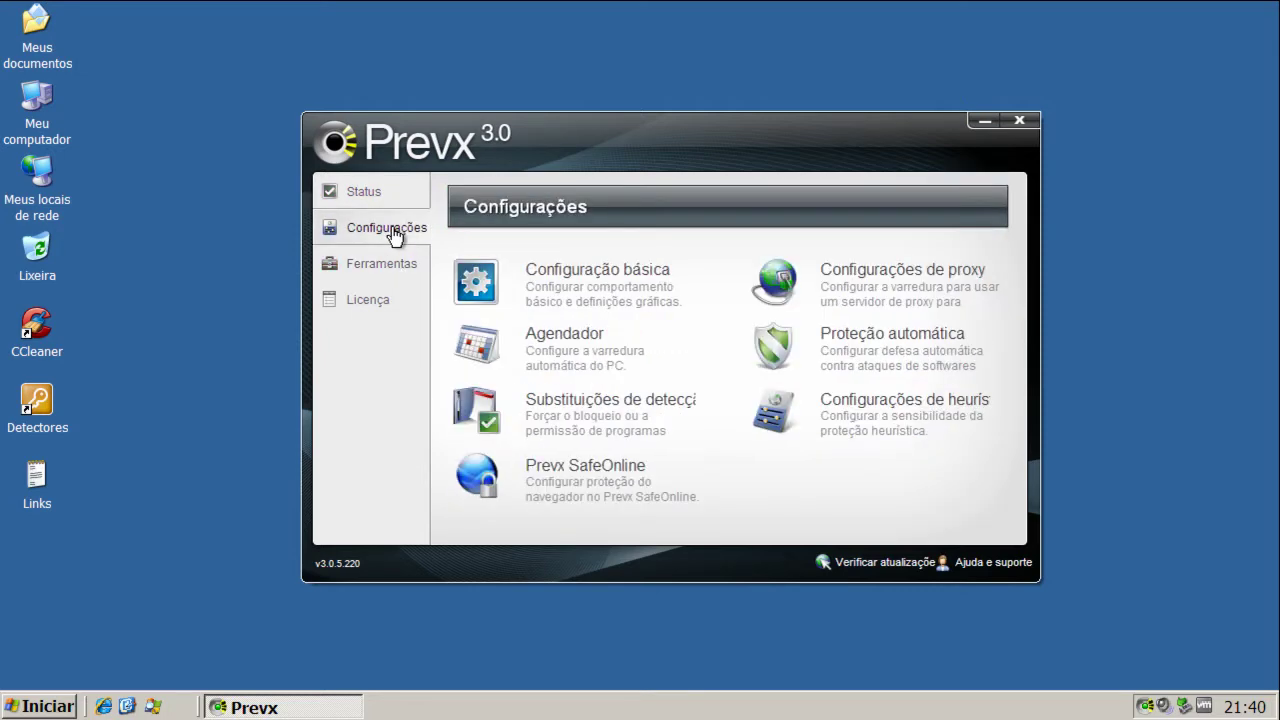
{"action": "left_click", "coordinate": [545, 287]}
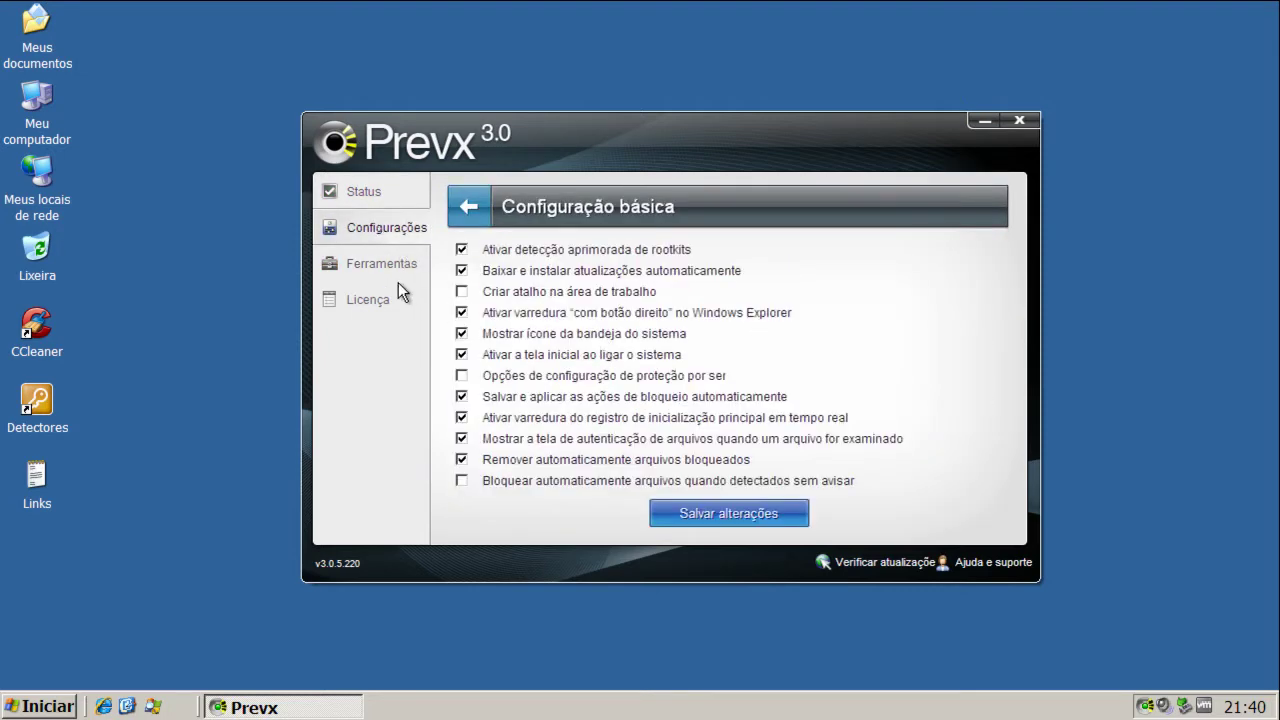
{"action": "left_click", "coordinate": [366, 204]}
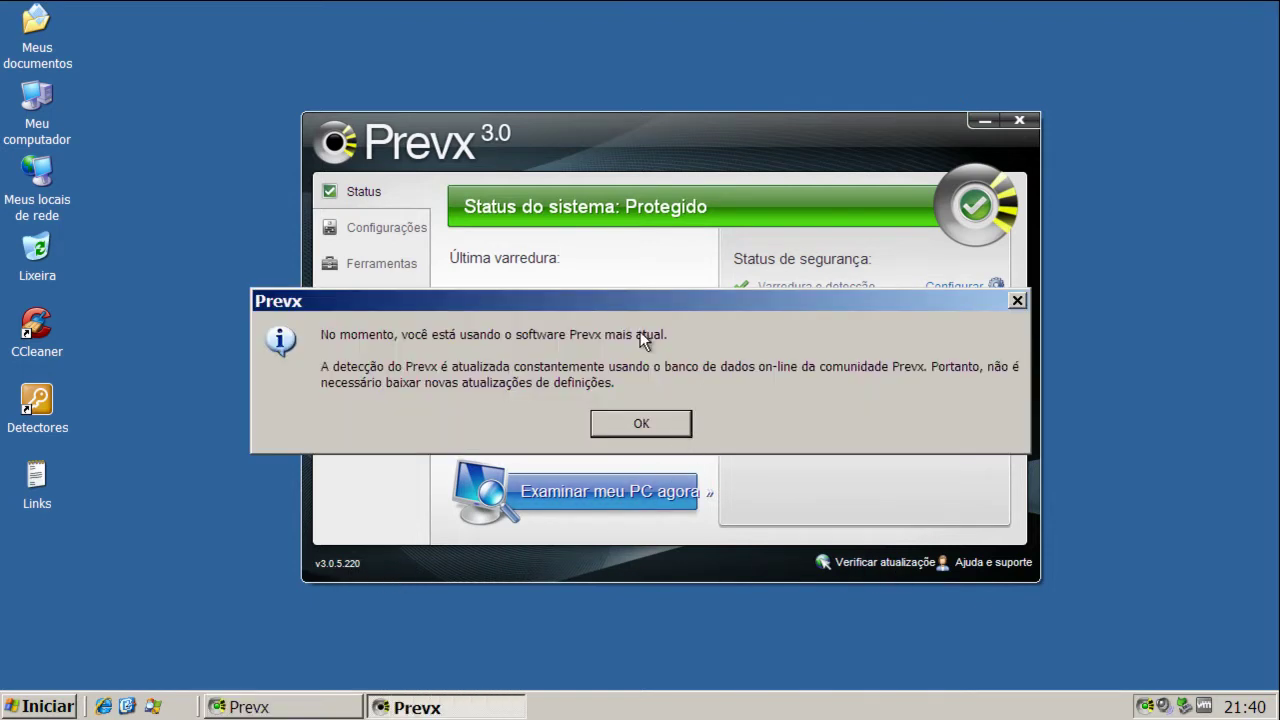
{"action": "left_click", "coordinate": [651, 419]}
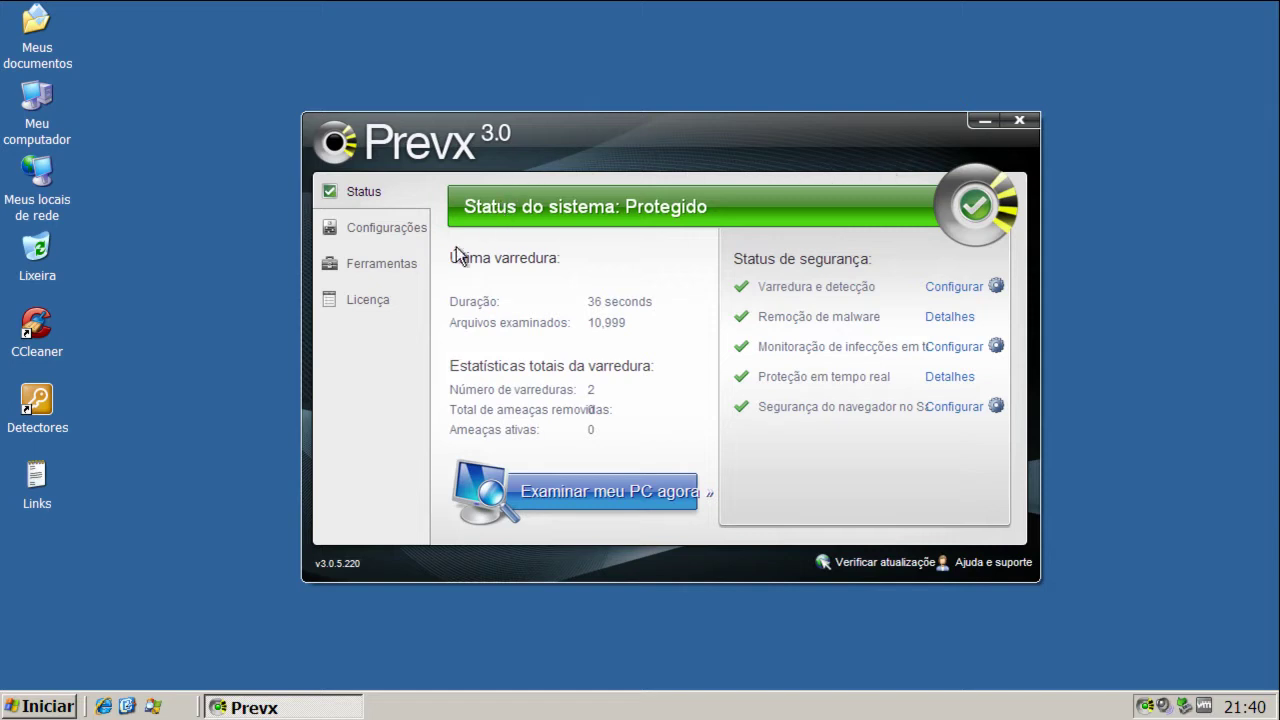
Review the scan scheduler settings, return to the status page and close the Prevx window.
{"action": "left_click", "coordinate": [396, 271]}
{"action": "left_click", "coordinate": [392, 245]}
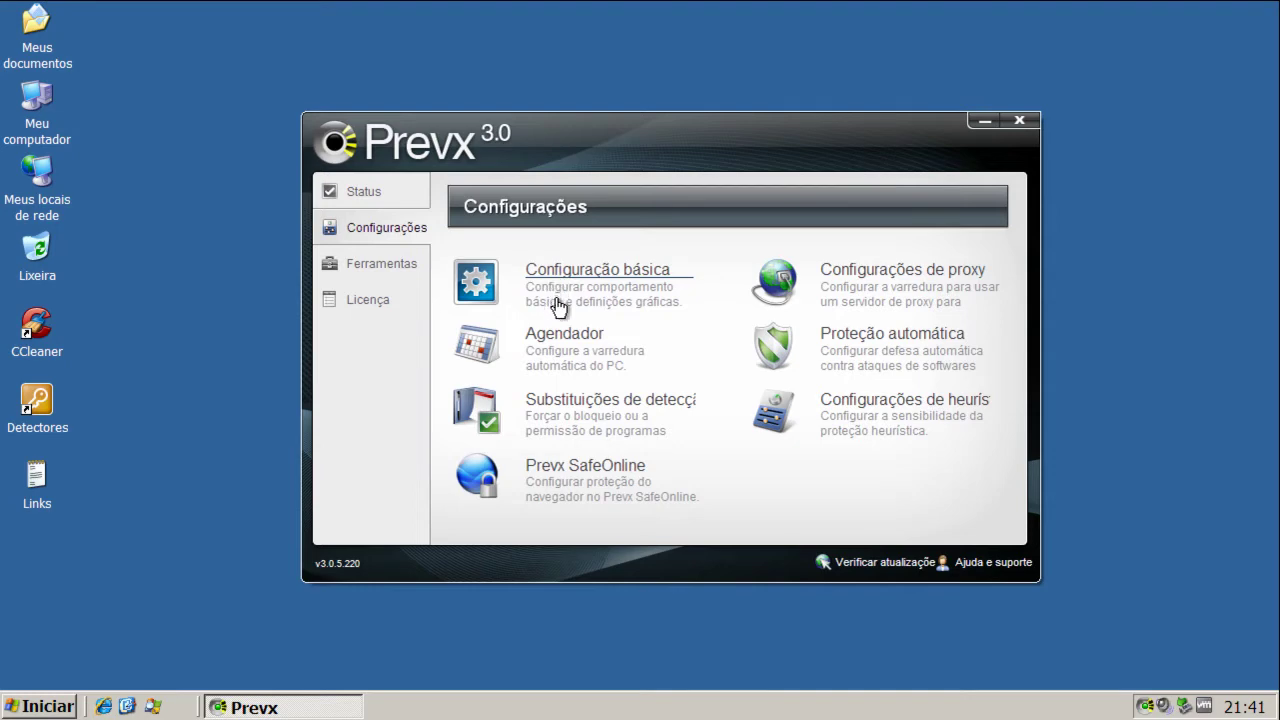
{"action": "left_click", "coordinate": [558, 341]}
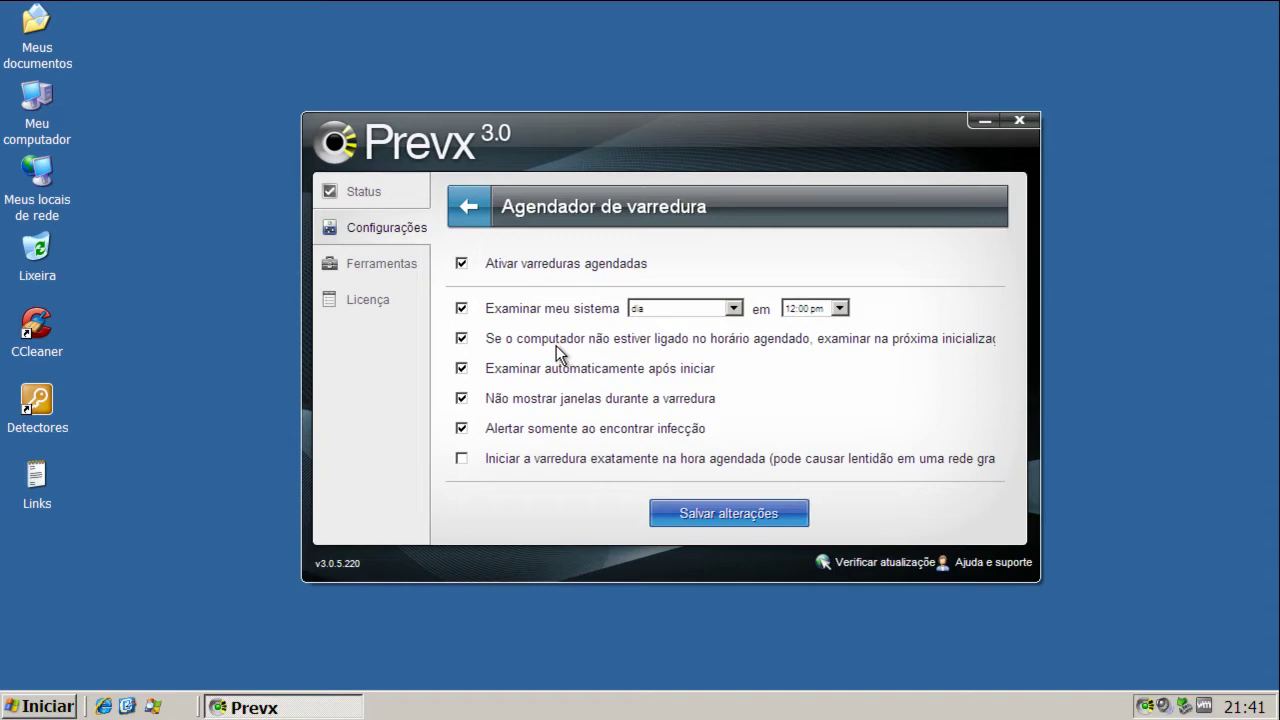
{"action": "left_click", "coordinate": [375, 272]}
{"action": "left_click", "coordinate": [373, 206]}
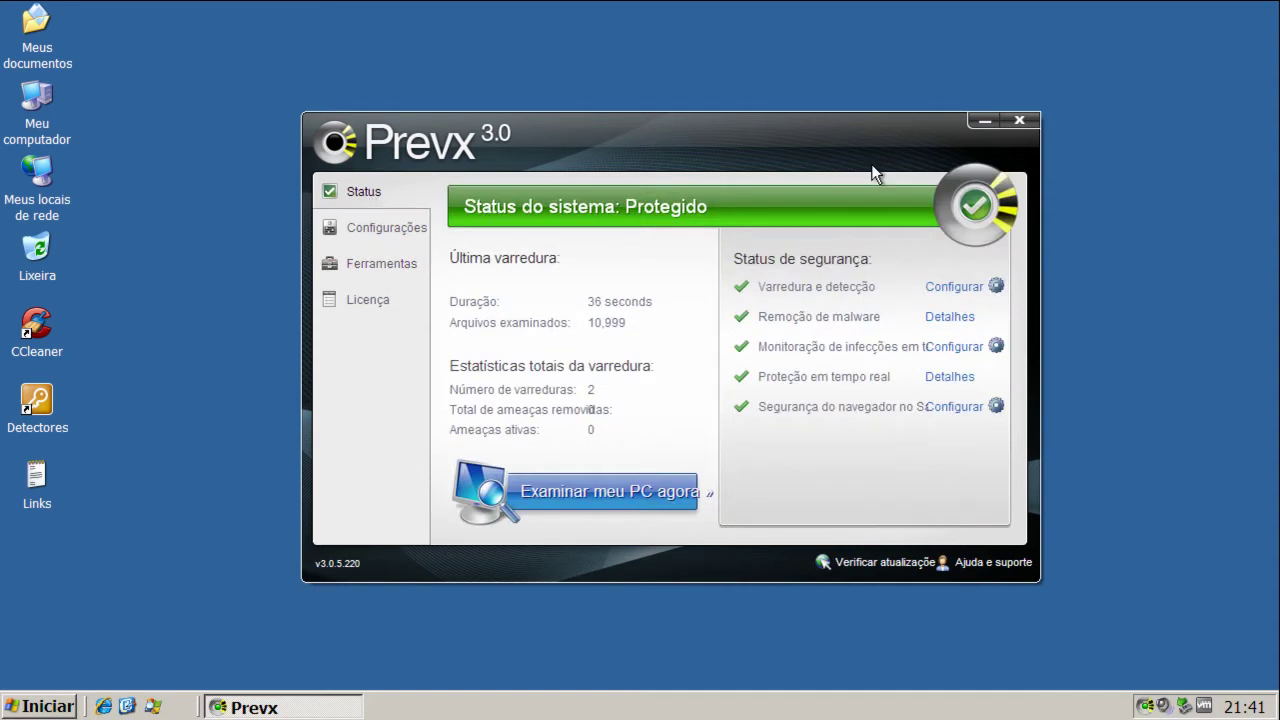
{"action": "left_click", "coordinate": [1020, 122]}
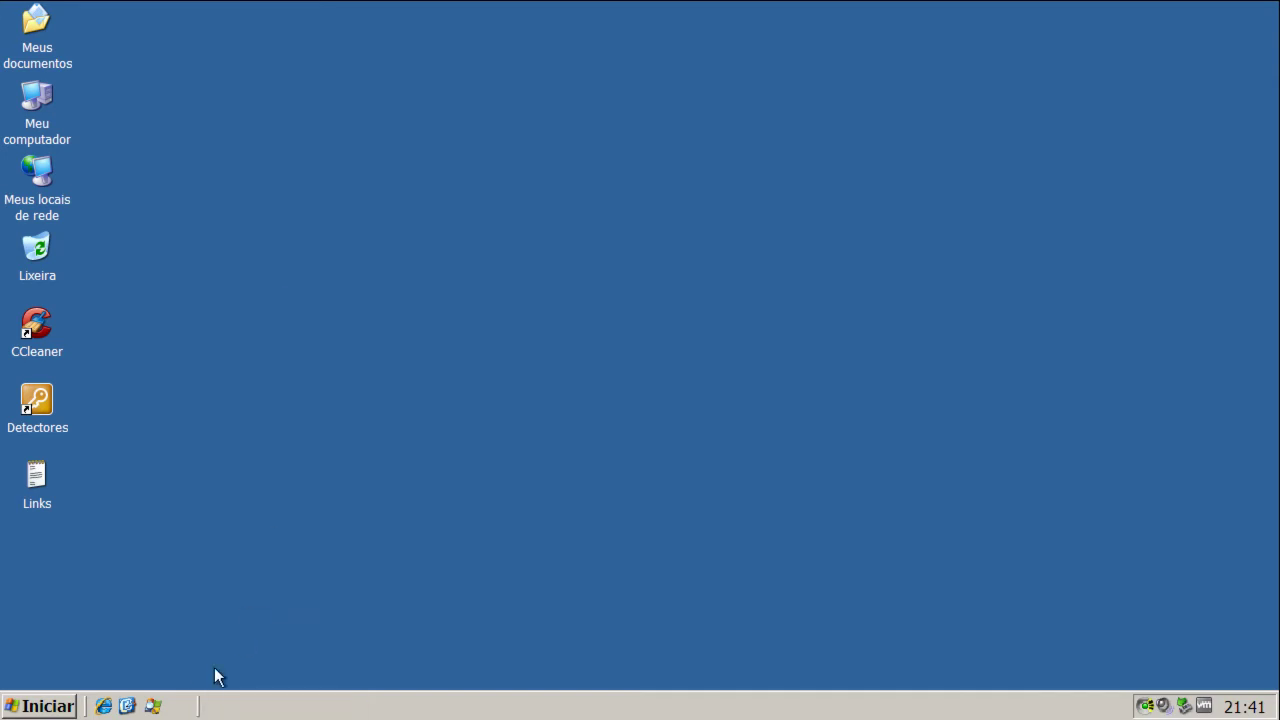
Inspect the memory usage of the two prevx.exe processes in Process Explorer and minimize it.
{"action": "left_click", "coordinate": [153, 706]}
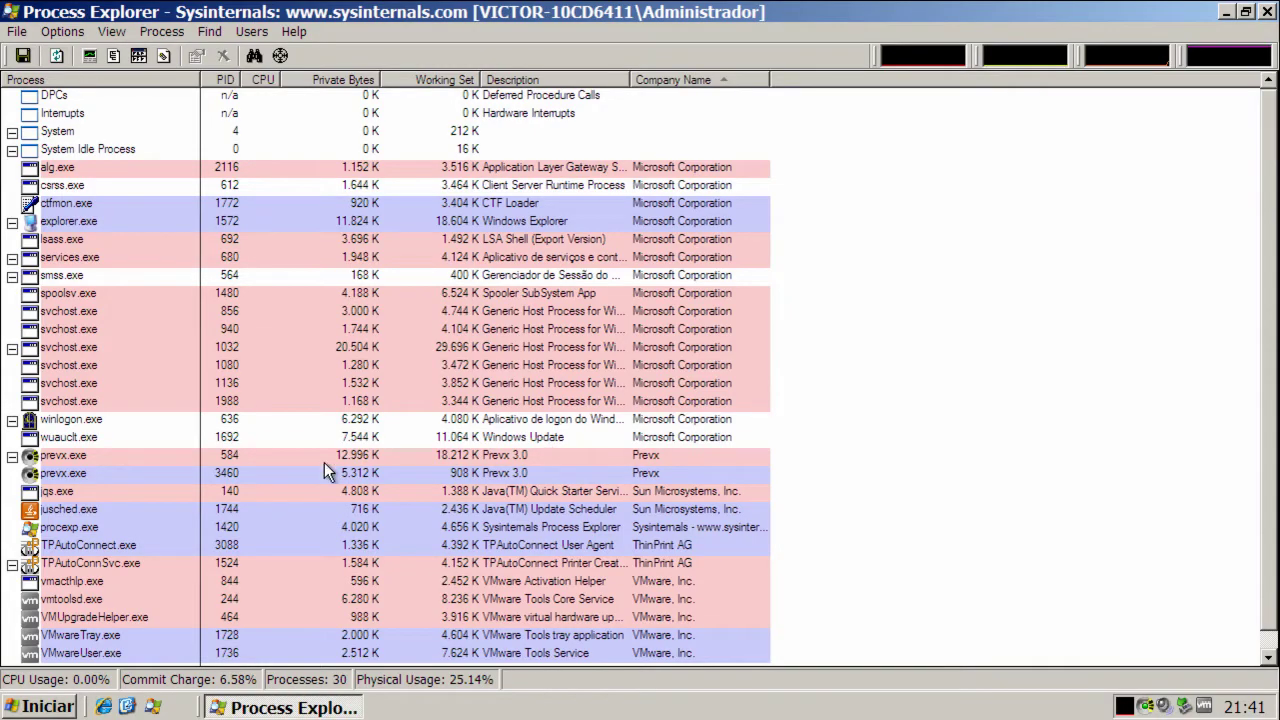
{"action": "left_click", "coordinate": [119, 457]}
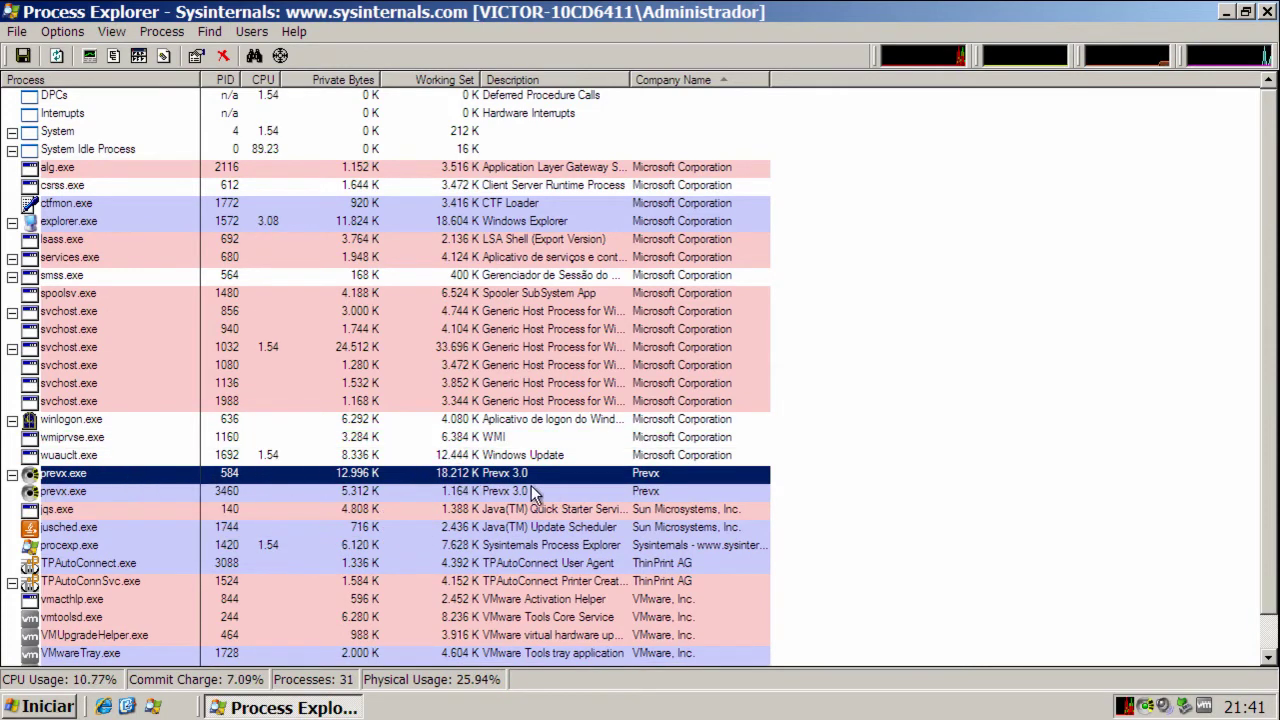
{"action": "left_click", "coordinate": [465, 490]}
{"action": "left_click", "coordinate": [471, 477]}
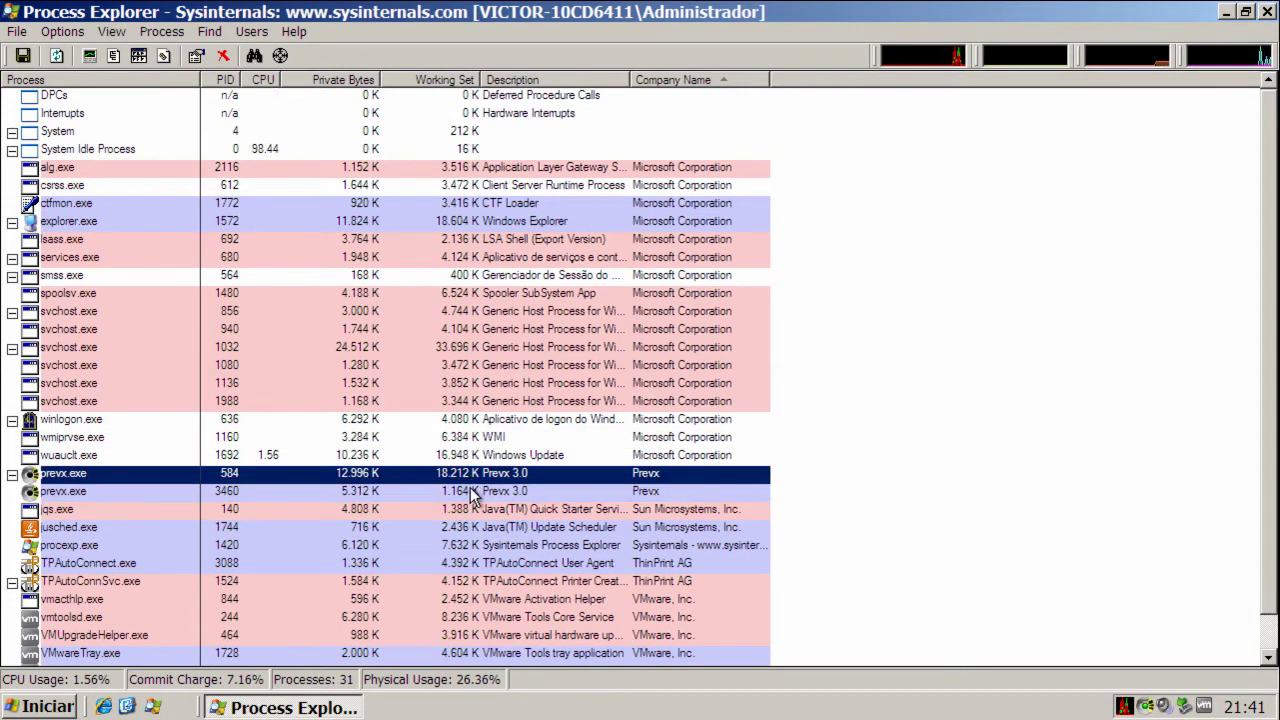
{"action": "left_click", "coordinate": [472, 491]}
{"action": "left_click", "coordinate": [473, 479]}
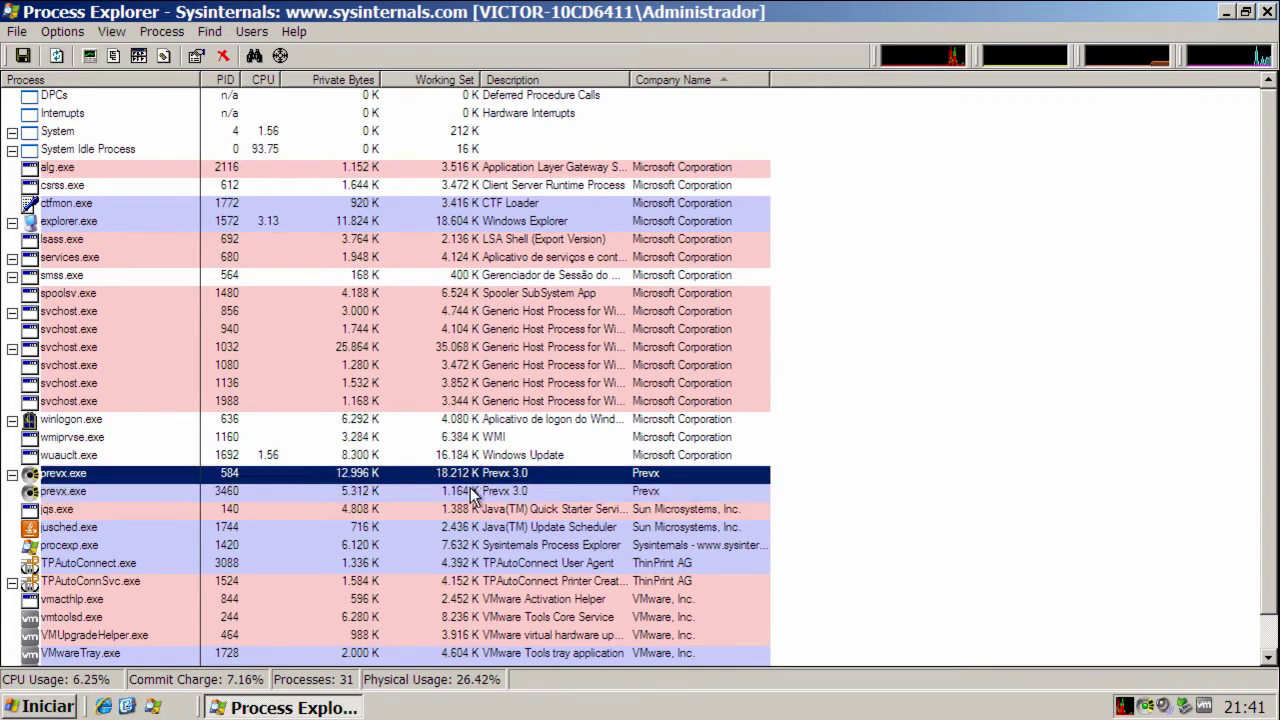
{"action": "left_click", "coordinate": [474, 492]}
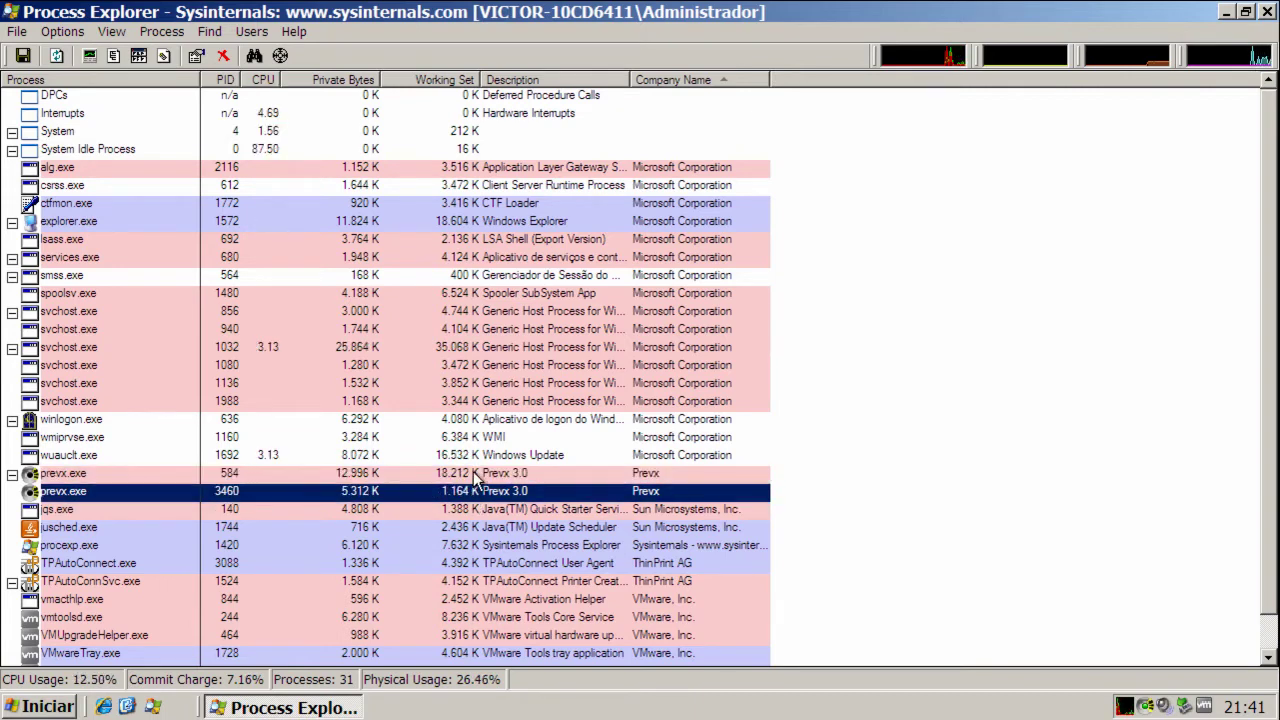
{"action": "left_click", "coordinate": [473, 476]}
{"action": "left_click", "coordinate": [472, 490]}
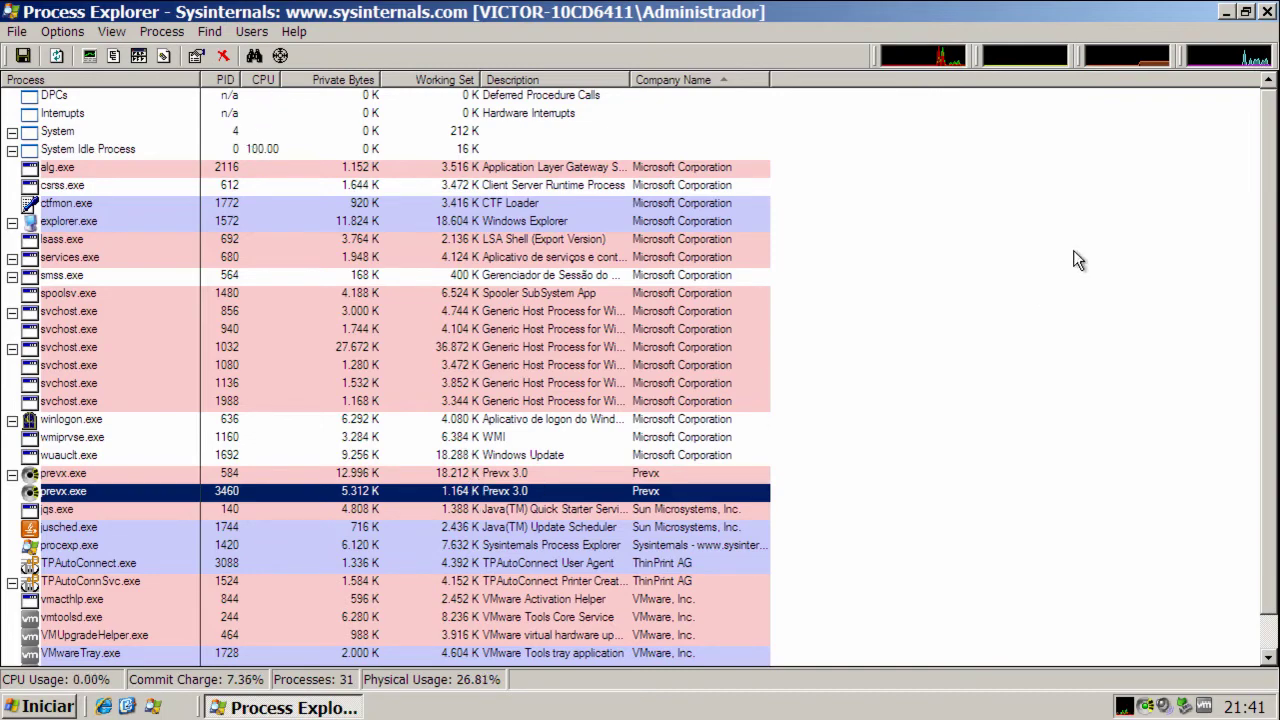
{"action": "left_click", "coordinate": [1224, 16]}
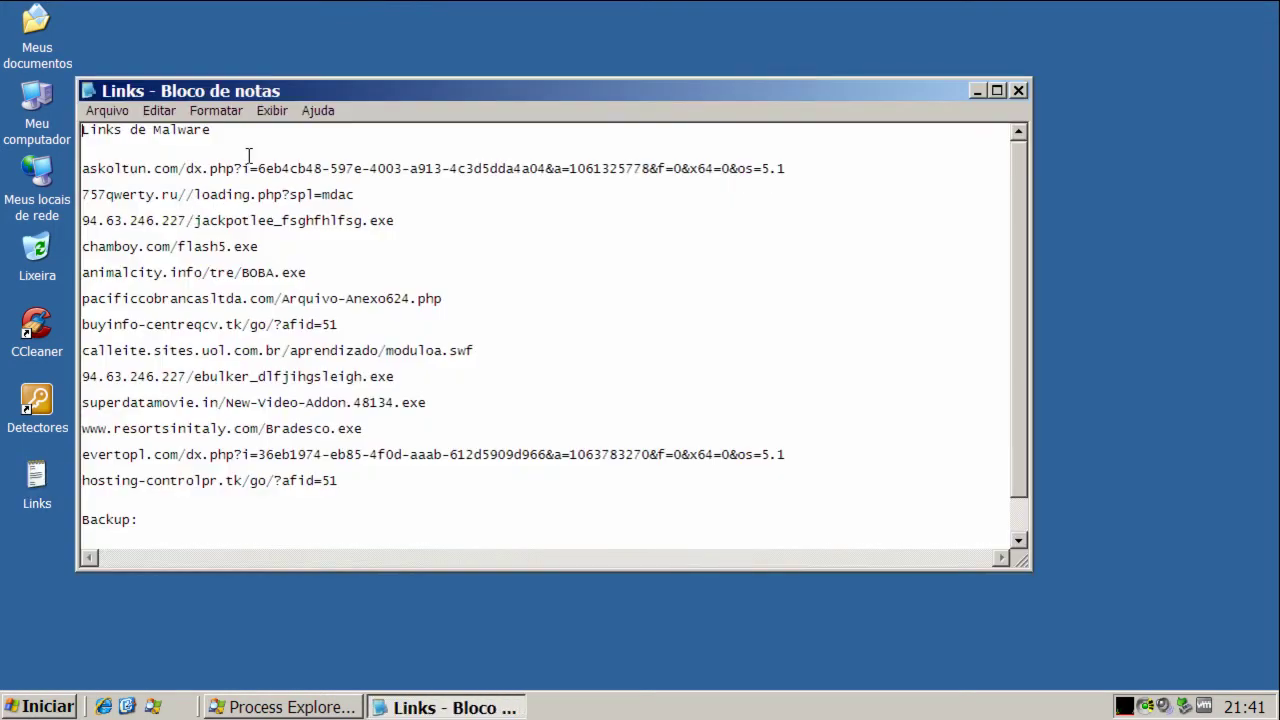
Copy the first malware link, the askoltun.com address, from the Links text file and minimize the file.
{"action": "double_click", "coordinate": [247, 168]}
{"action": "right_click", "coordinate": [247, 168]}
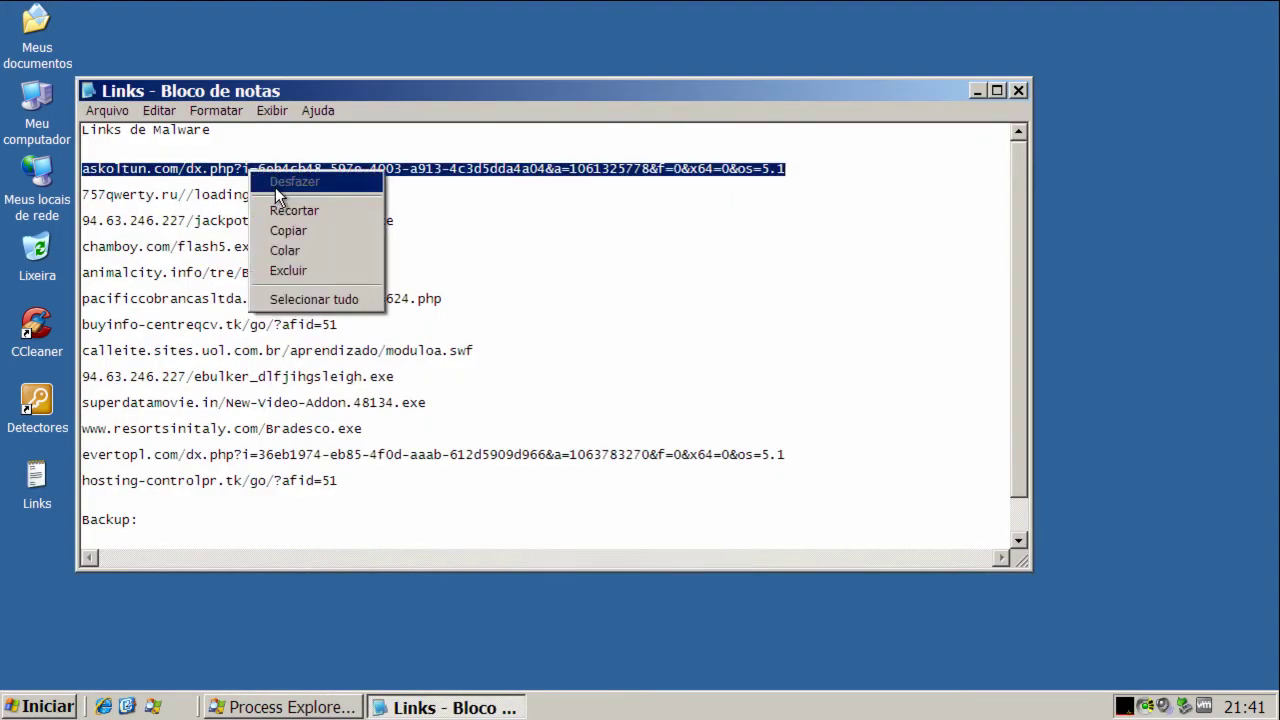
{"action": "left_click", "coordinate": [300, 231]}
{"action": "left_click", "coordinate": [976, 88]}
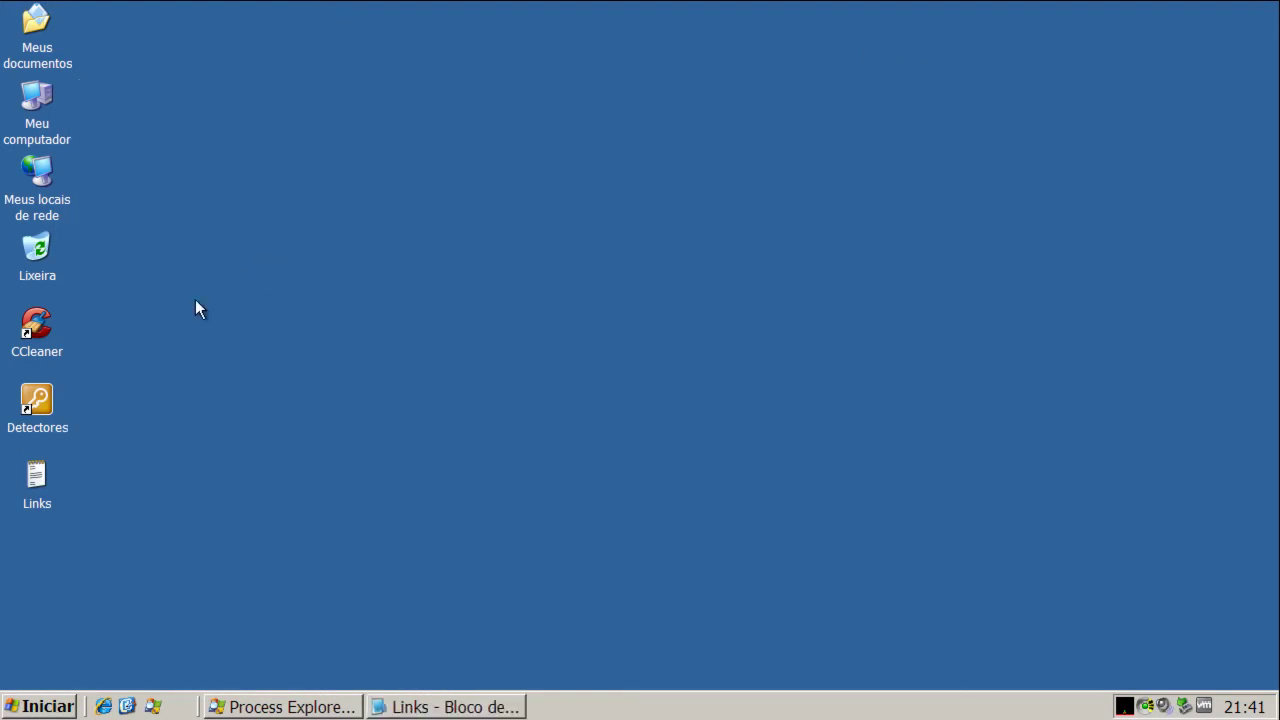
Launch Internet Explorer and load the copied askoltun.com address.
{"action": "left_click", "coordinate": [103, 706]}
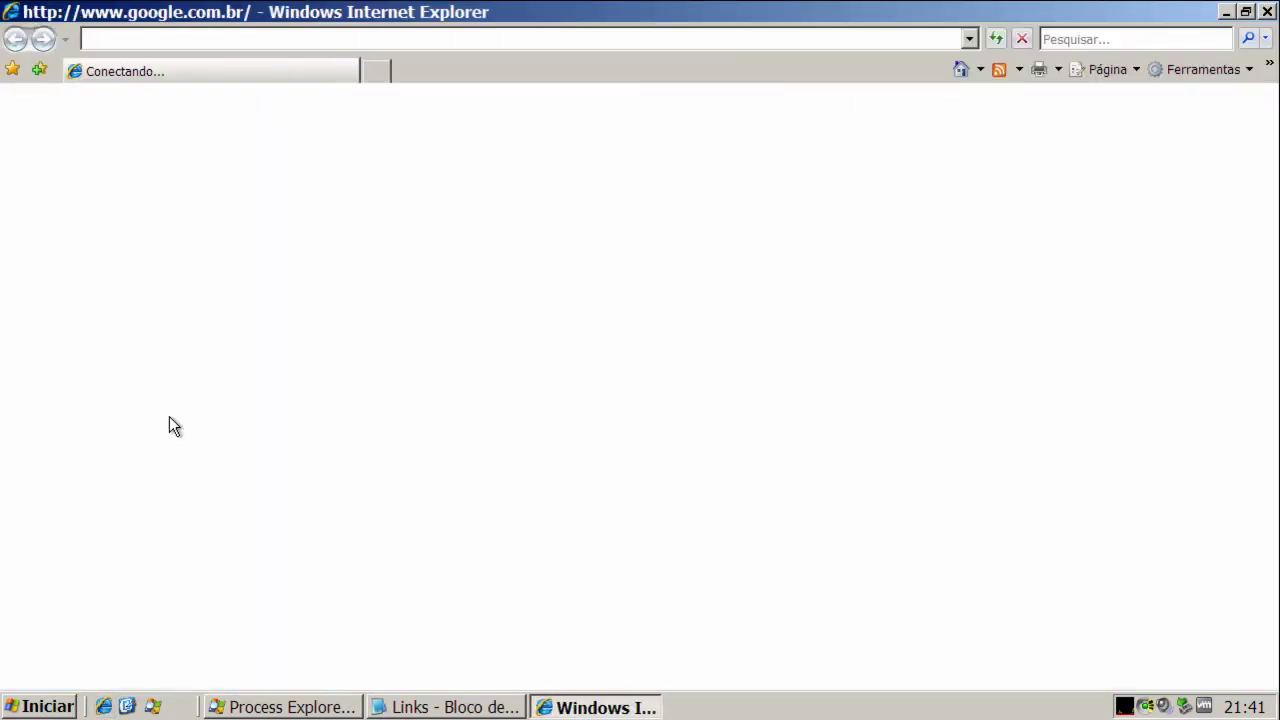
{"action": "left_click", "coordinate": [220, 38]}
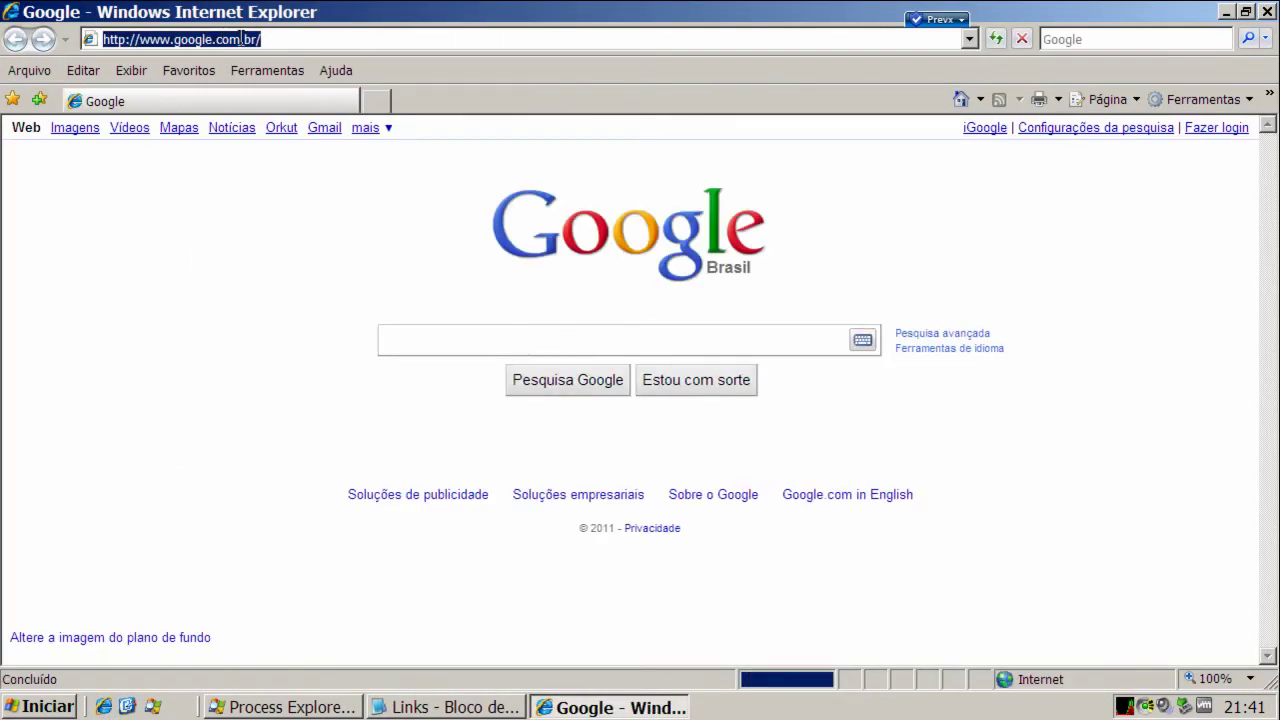
{"action": "key", "text": "ctrl+v"}
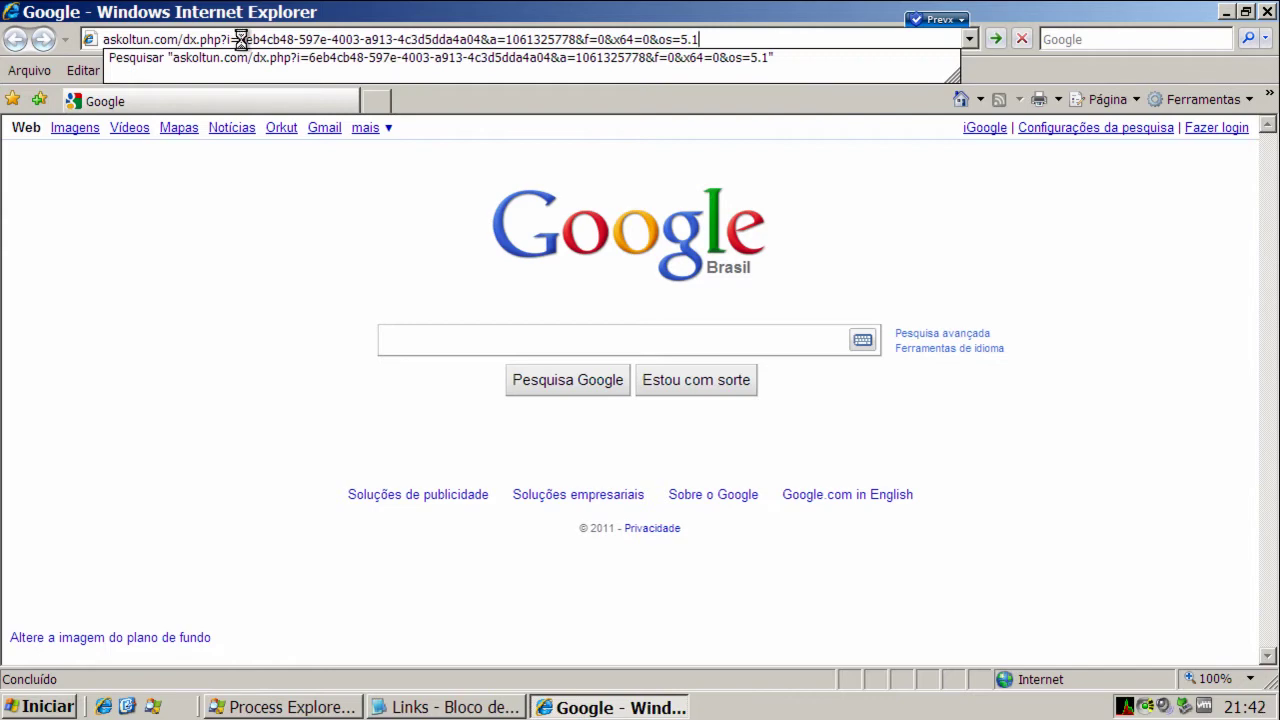
{"action": "key", "text": "Return"}
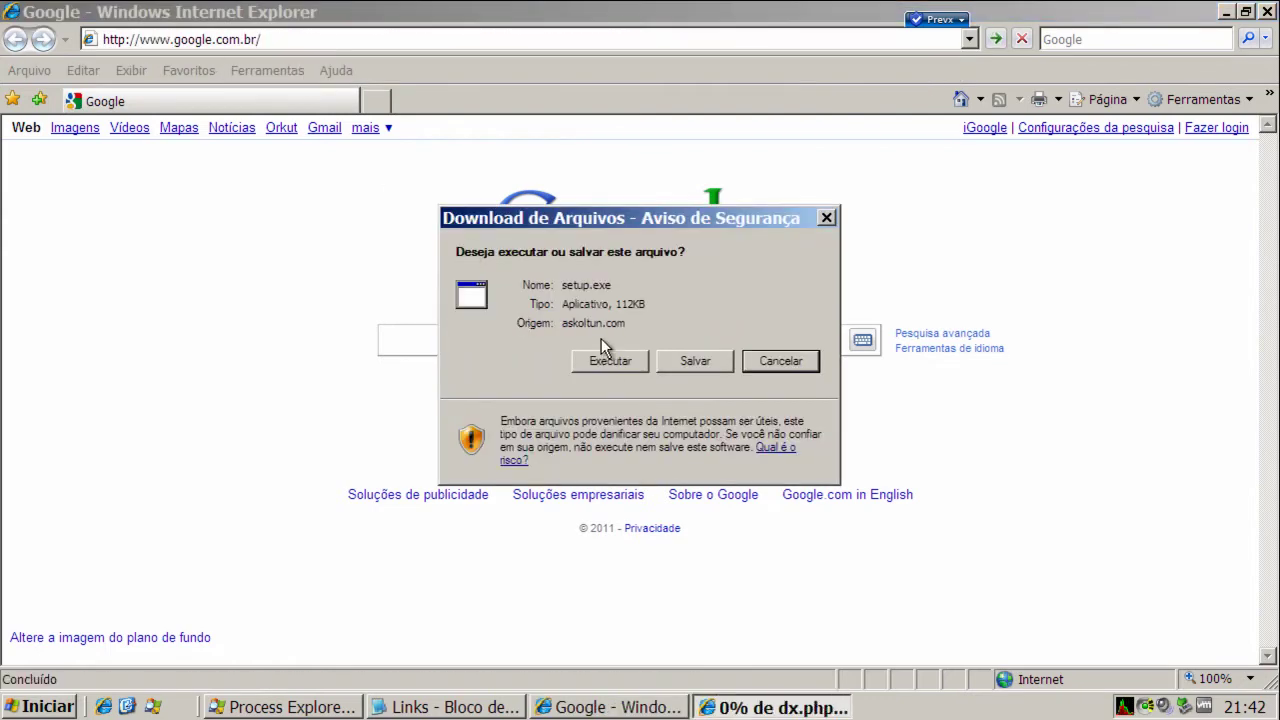
Run the downloaded setup.exe despite the unknown publisher and close the Calculator window.
{"action": "left_click", "coordinate": [609, 363]}
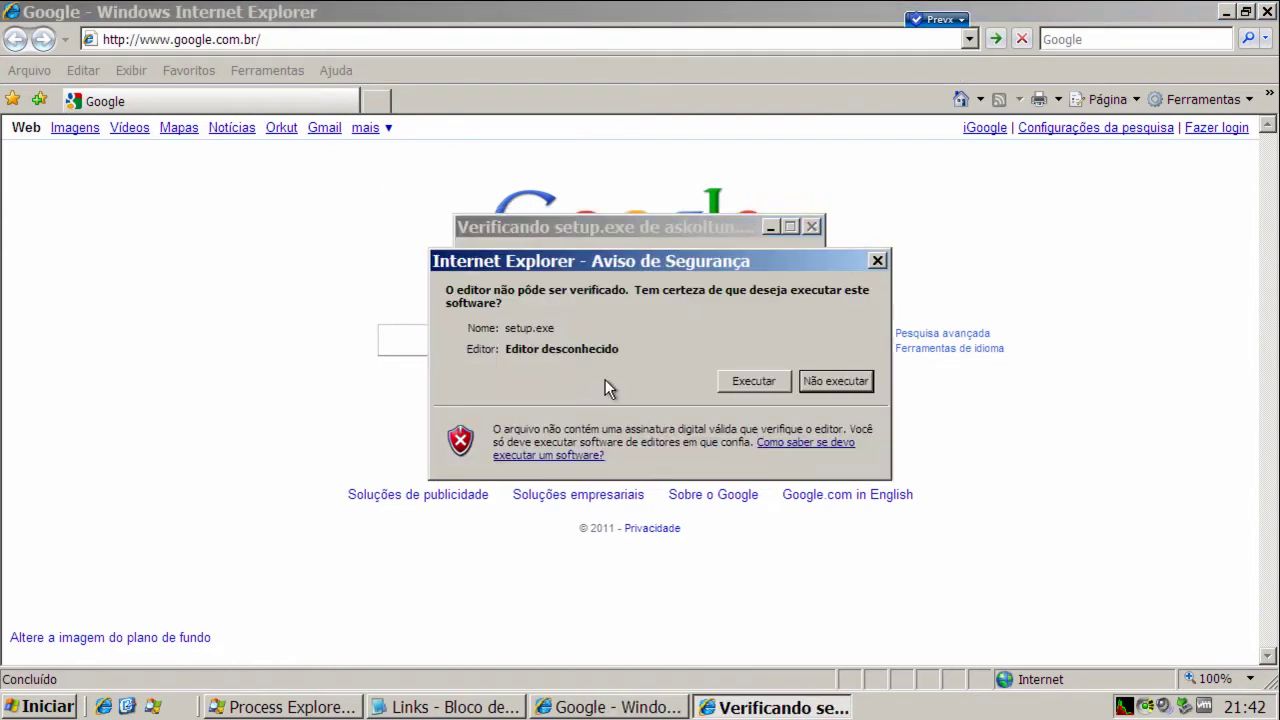
{"action": "left_click", "coordinate": [752, 386]}
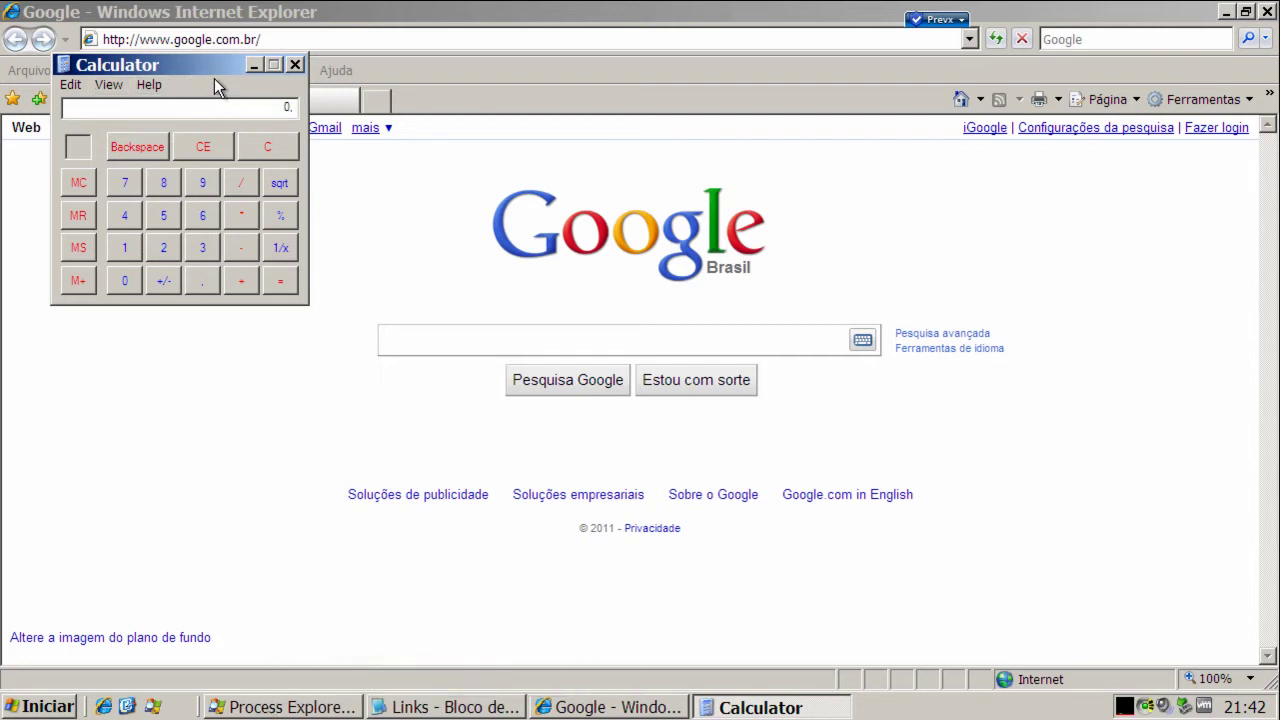
{"action": "left_click", "coordinate": [295, 65]}
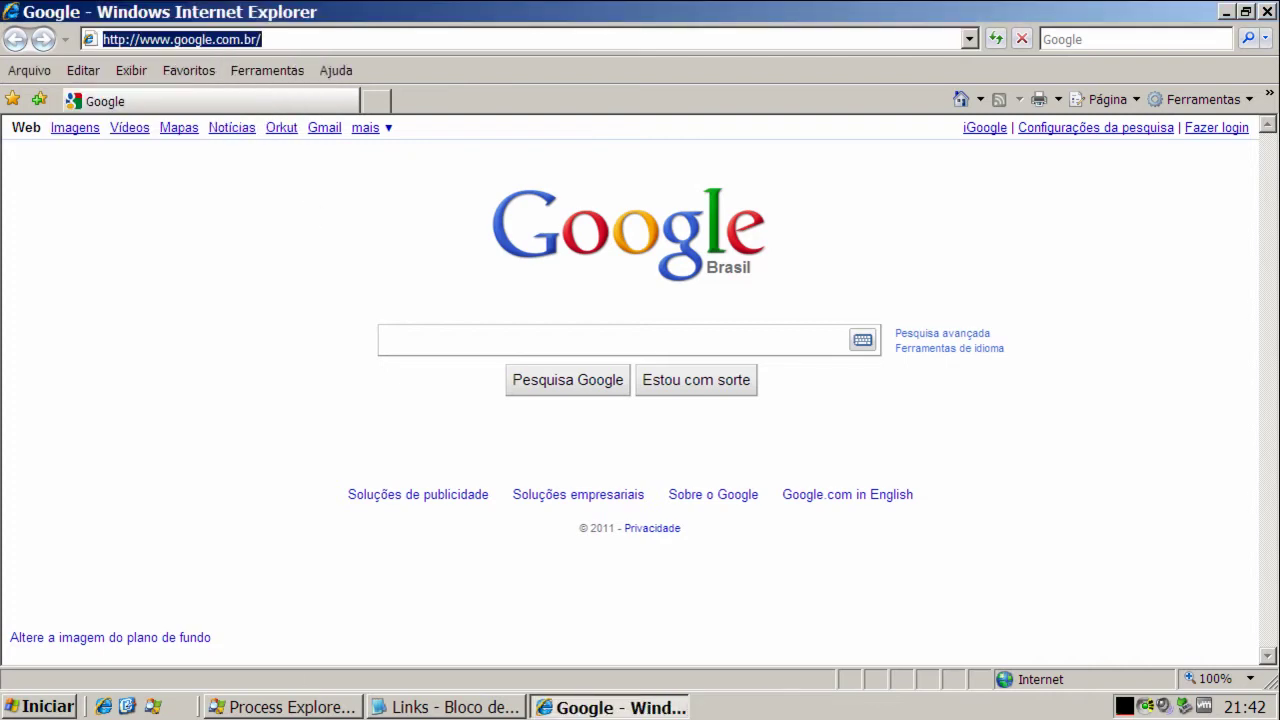
Check the running processes in Process Explorer, restore its window down from full screen and minimize it.
{"action": "left_click", "coordinate": [282, 707]}
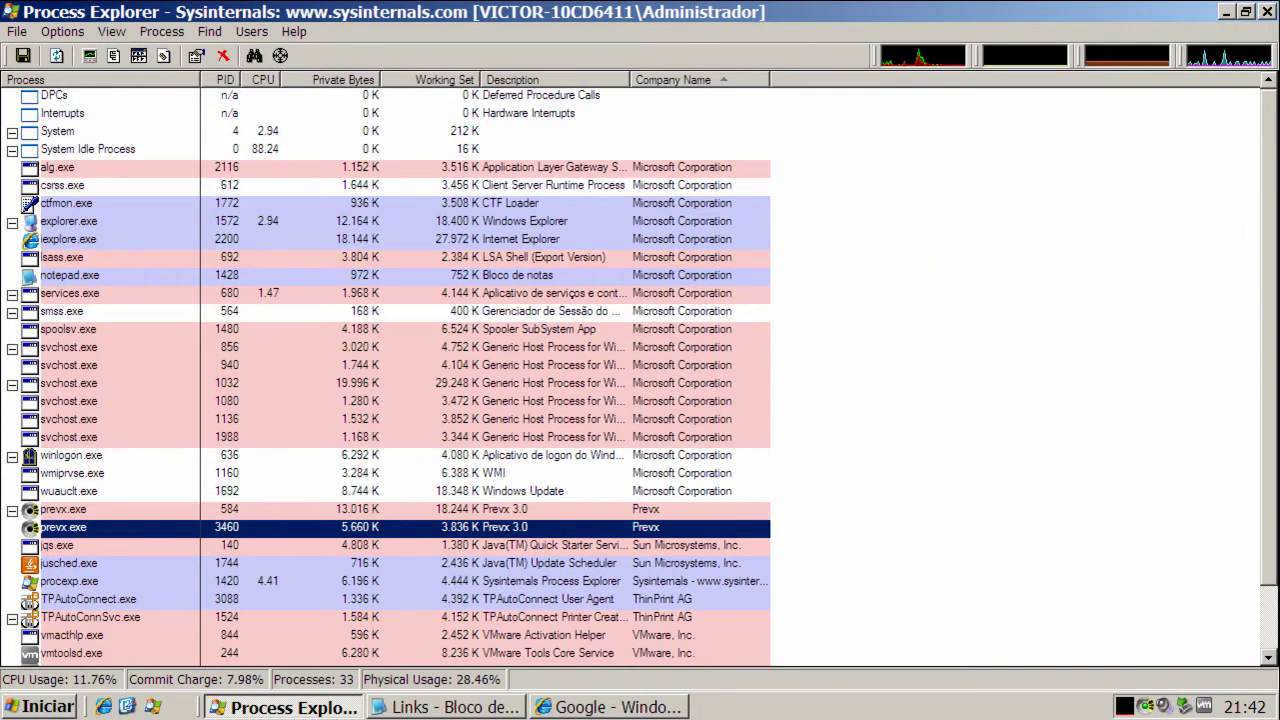
{"action": "left_click_drag", "start_coordinate": [1270, 287], "coordinate": [1270, 198]}
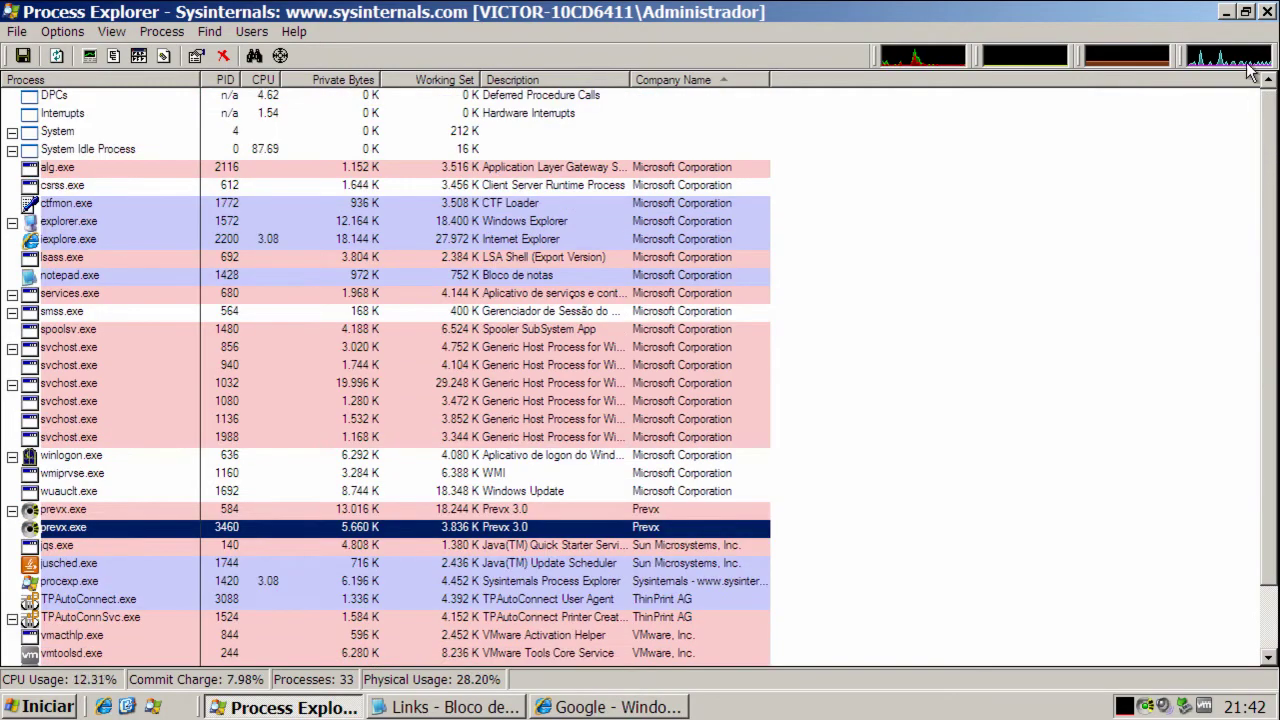
{"action": "left_click", "coordinate": [1245, 11]}
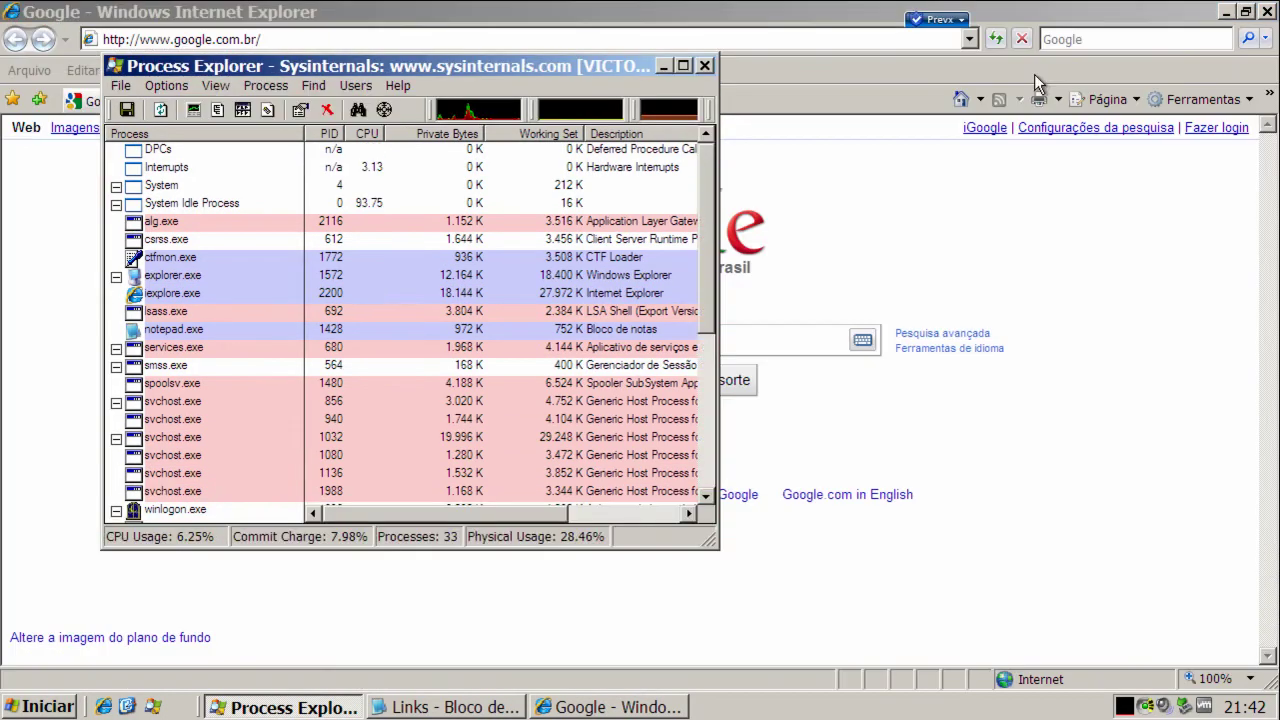
{"action": "left_click", "coordinate": [665, 67]}
Copy the second malware link, 757qwerty.ru//loading.php?spl=mdac, from the Links file and open it in Internet Explorer.
{"action": "left_click", "coordinate": [445, 707]}
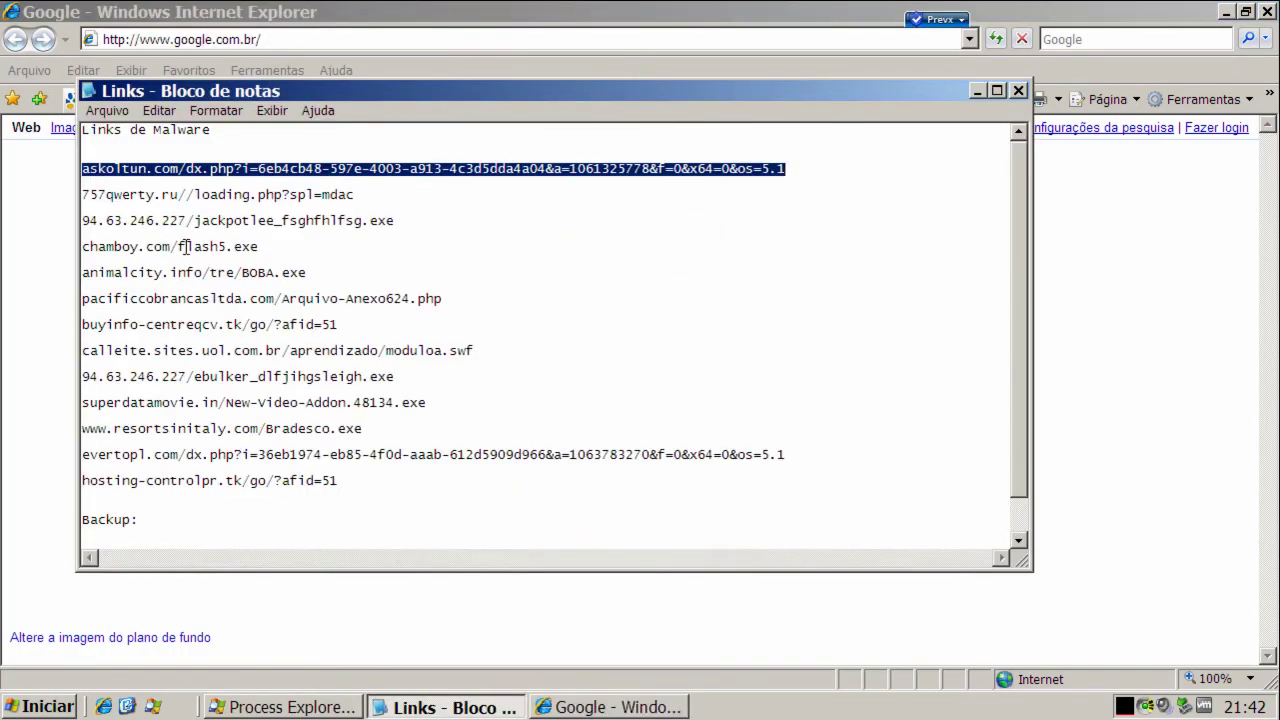
{"action": "double_click", "coordinate": [196, 196]}
{"action": "right_click", "coordinate": [197, 197]}
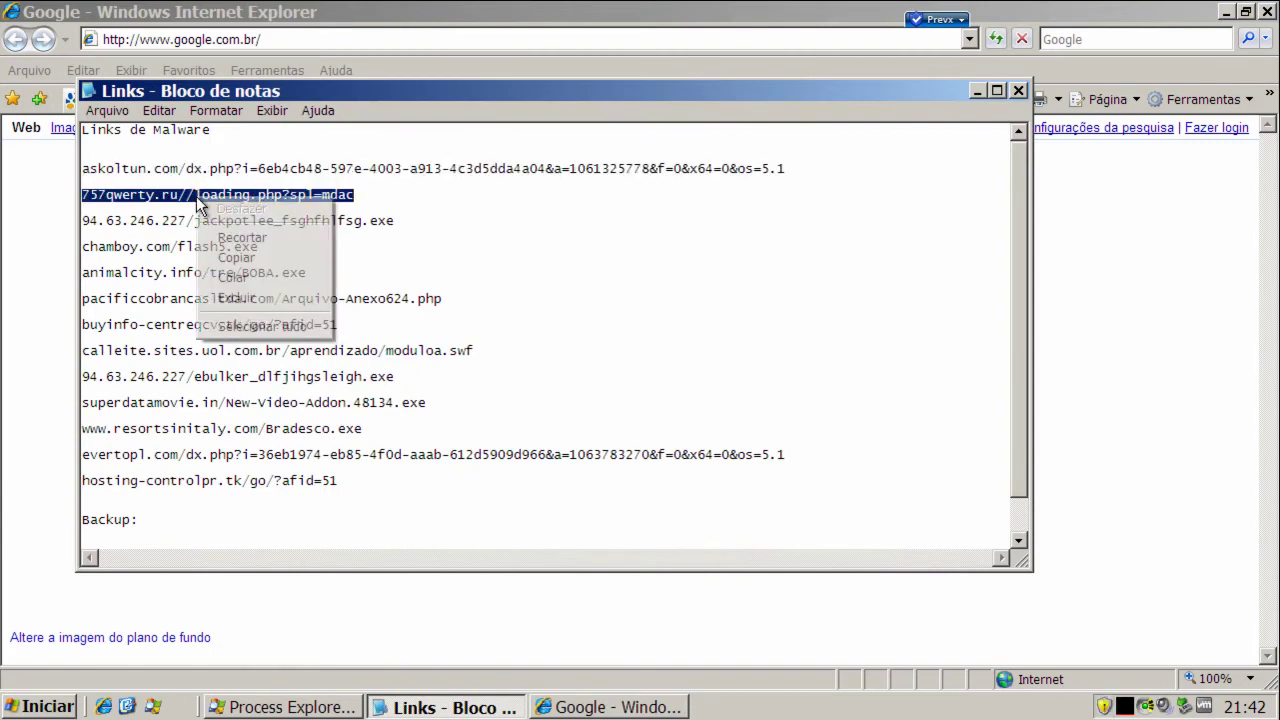
{"action": "left_click", "coordinate": [230, 258]}
{"action": "left_click", "coordinate": [199, 40]}
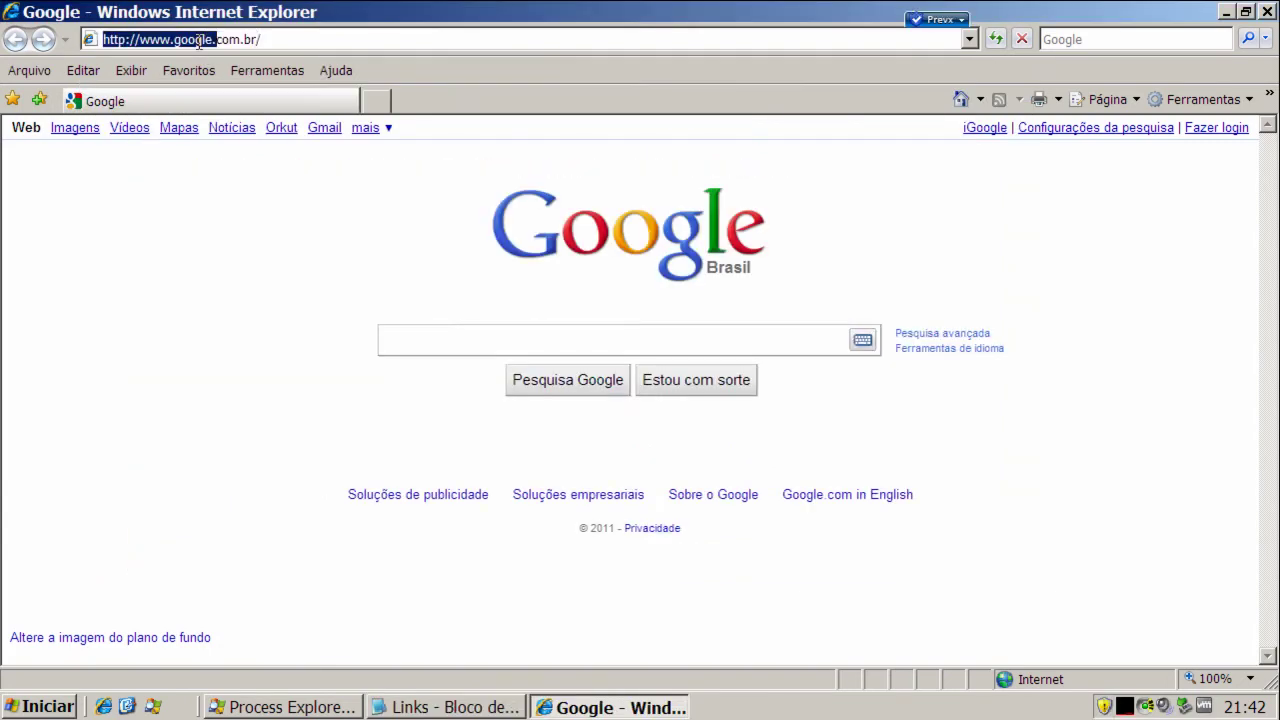
{"action": "double_click", "coordinate": [297, 37]}
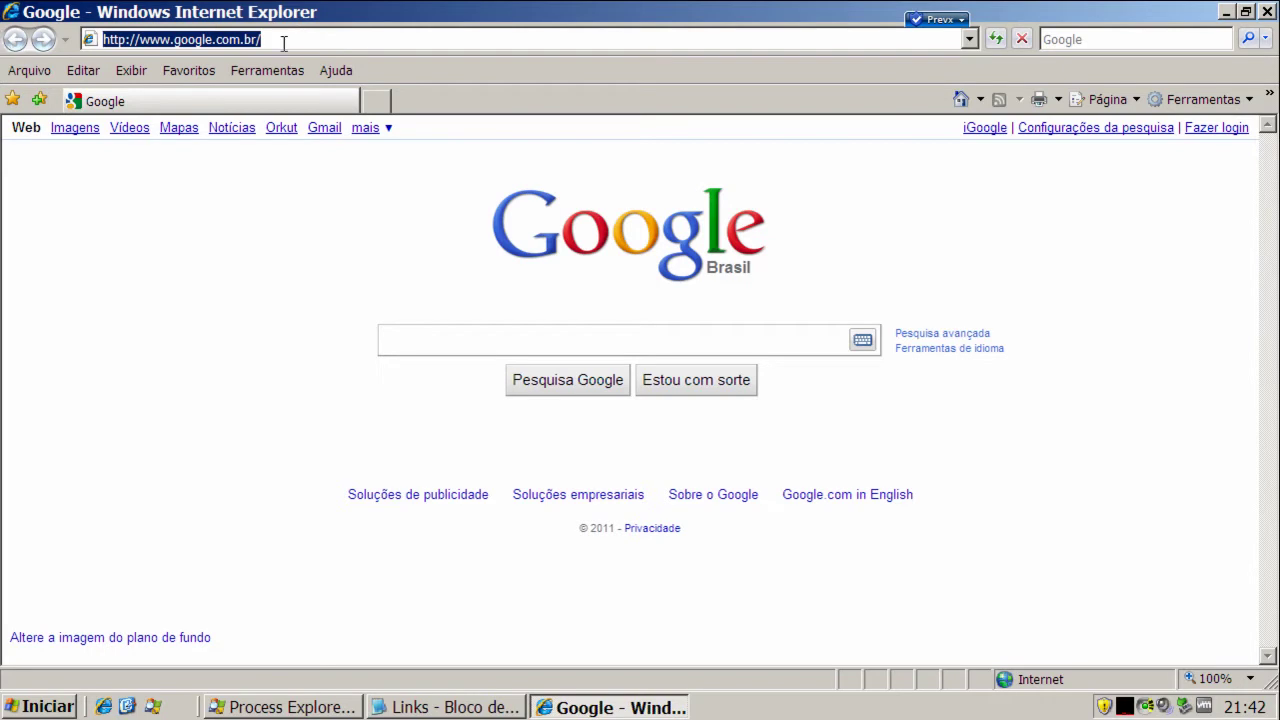
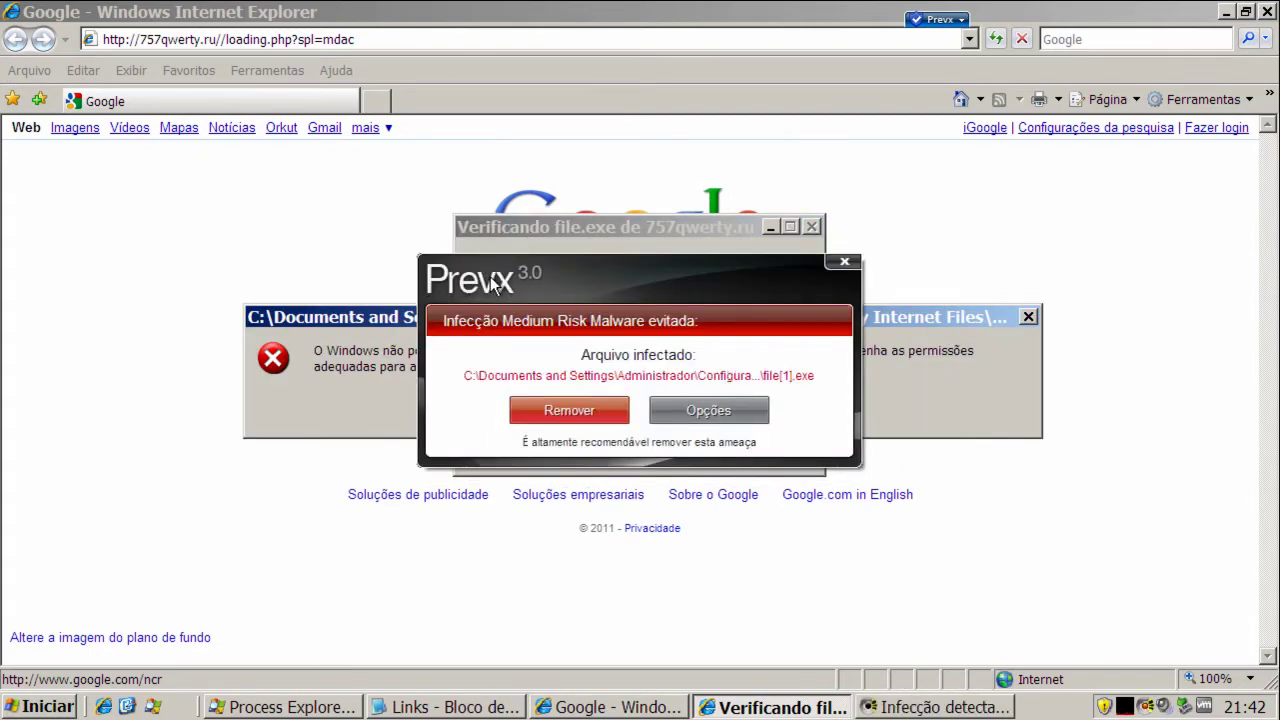
Choose to remove the blocked infected file[1].exe and run the full system scan in Prevx.
{"action": "left_click", "coordinate": [565, 416]}
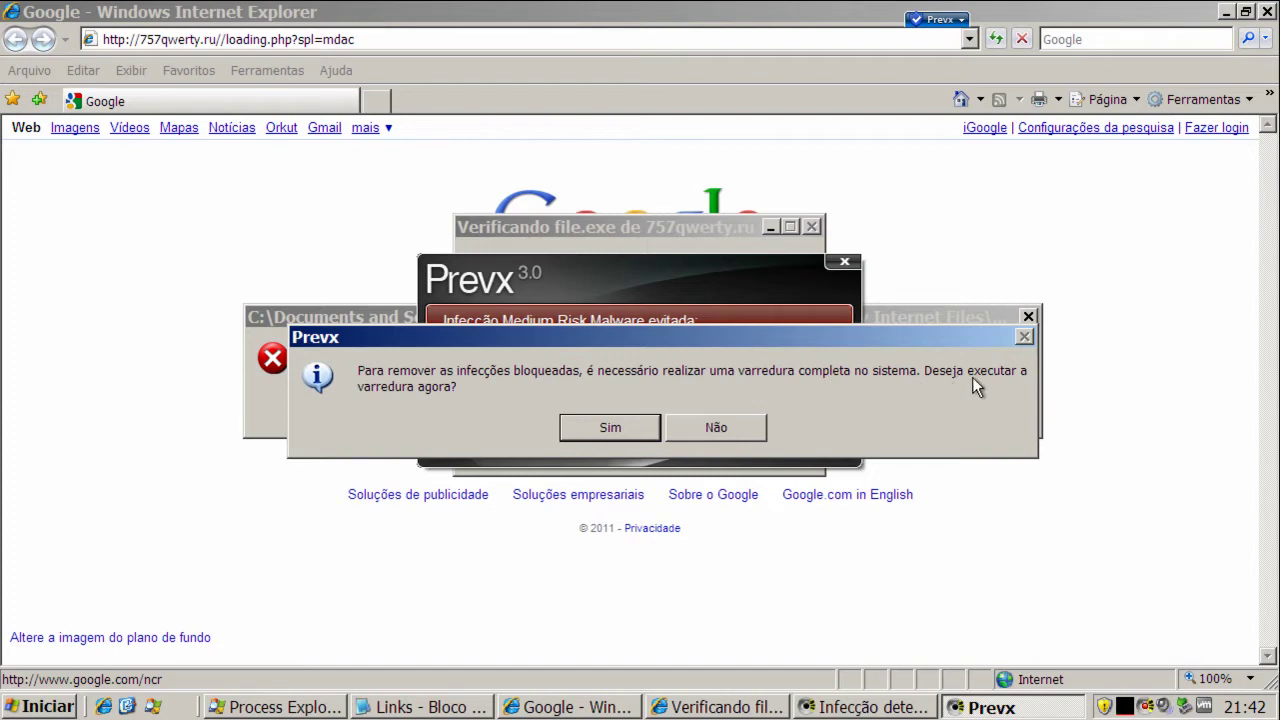
{"action": "left_click", "coordinate": [604, 427]}
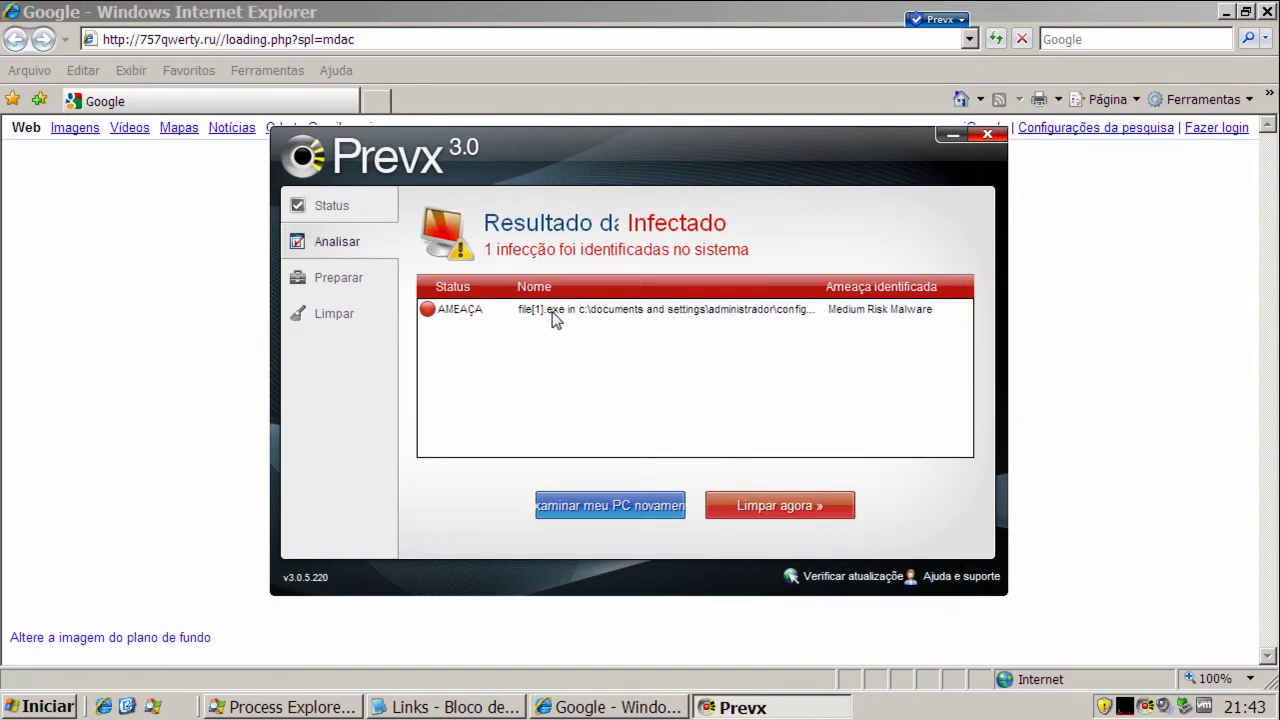
Clean the detected file[1].exe threat through the Prevx removal wizard and close the Prevx window.
{"action": "left_click", "coordinate": [790, 512]}
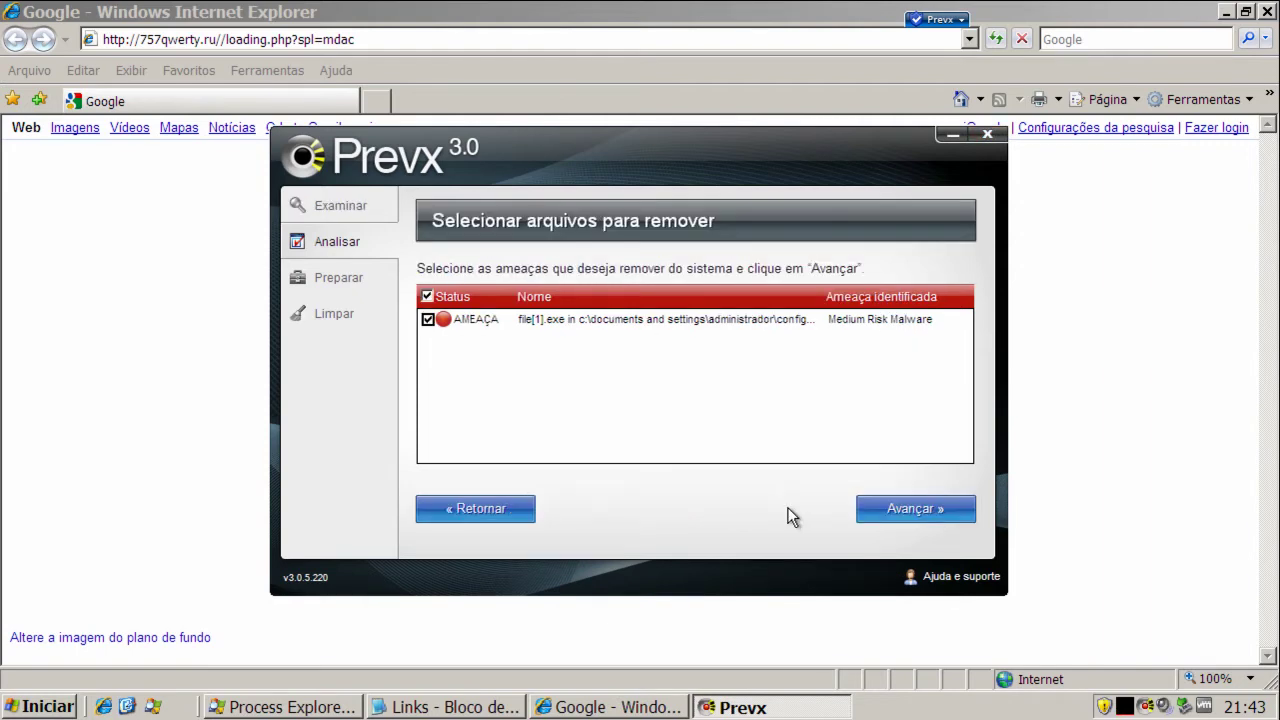
{"action": "left_click", "coordinate": [893, 512]}
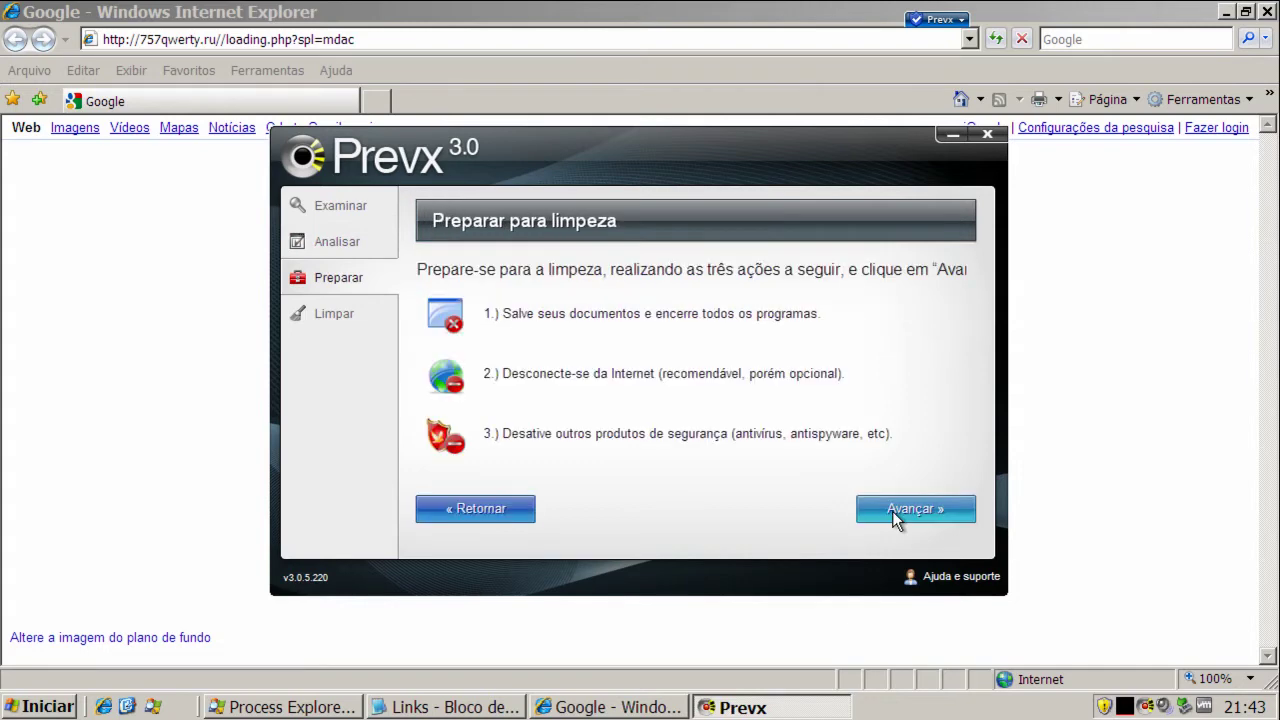
{"action": "left_click", "coordinate": [907, 511]}
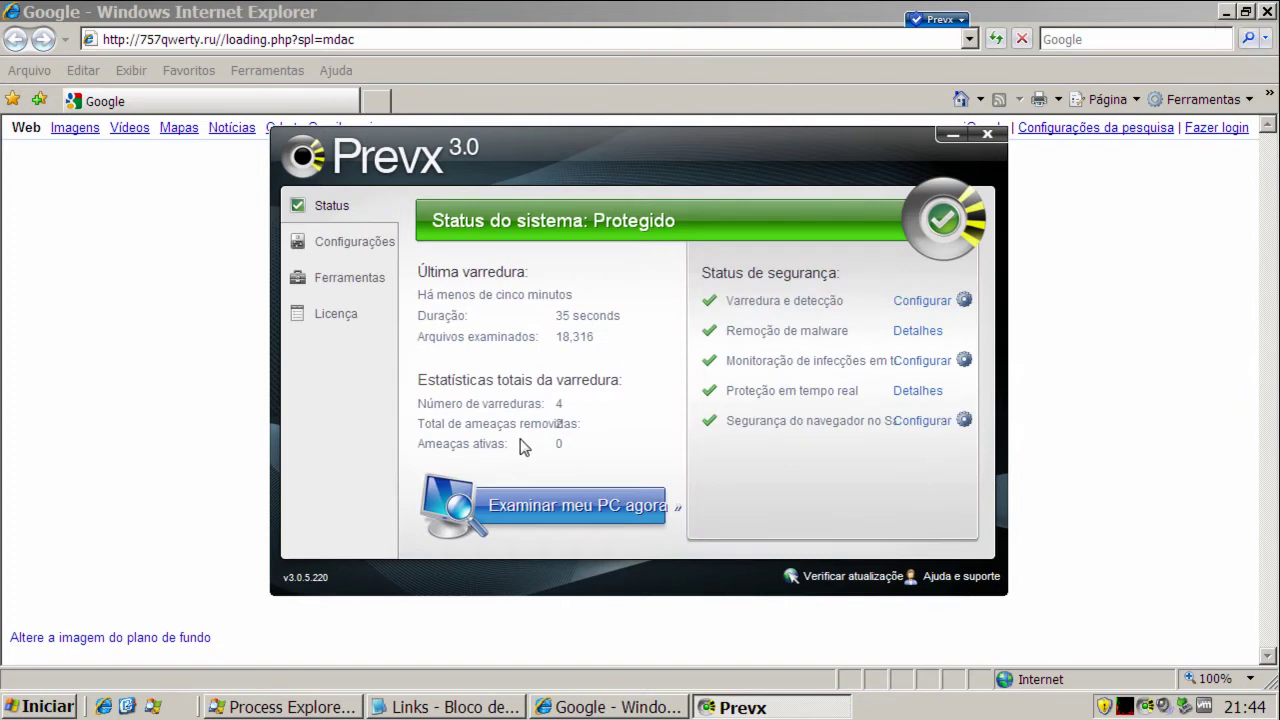
{"action": "left_click", "coordinate": [989, 141]}
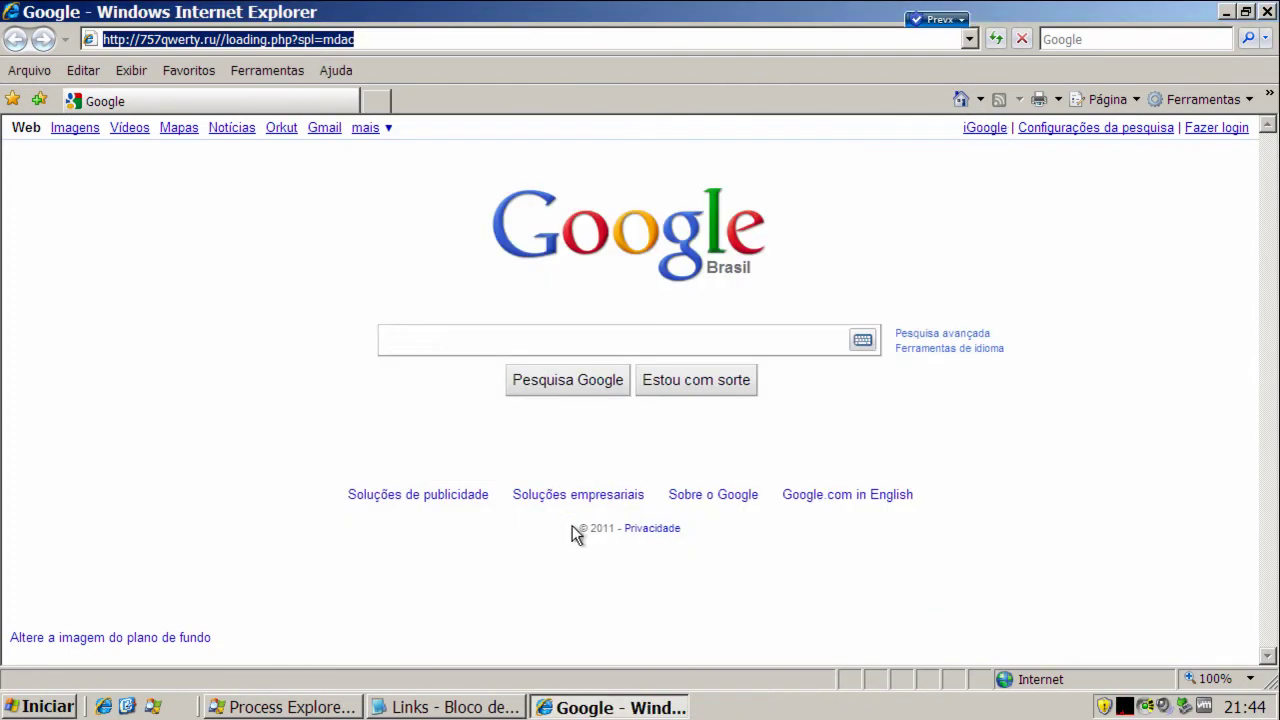
Copy the third malware link, 94.63.246.227/jackpotlee_fsghfhlfsg.exe, from the Links file and open it in Internet Explorer.
{"action": "left_click", "coordinate": [497, 707]}
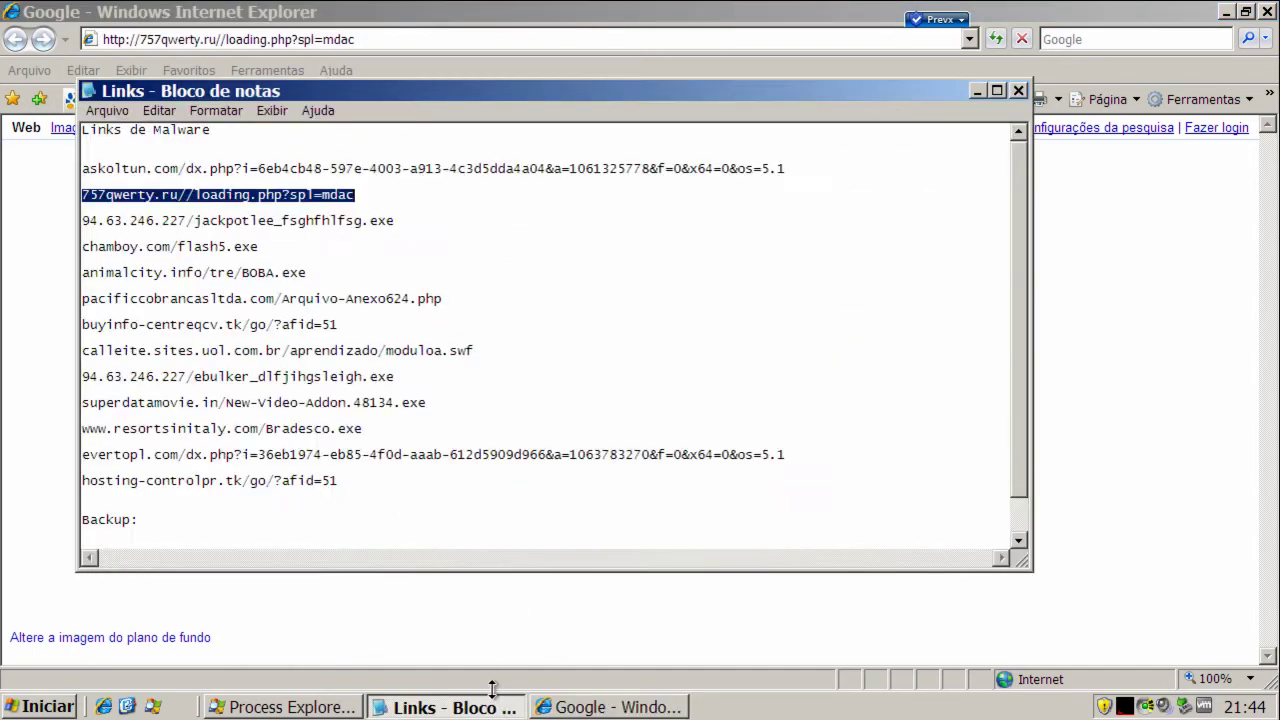
{"action": "double_click", "coordinate": [283, 220]}
{"action": "right_click", "coordinate": [284, 220]}
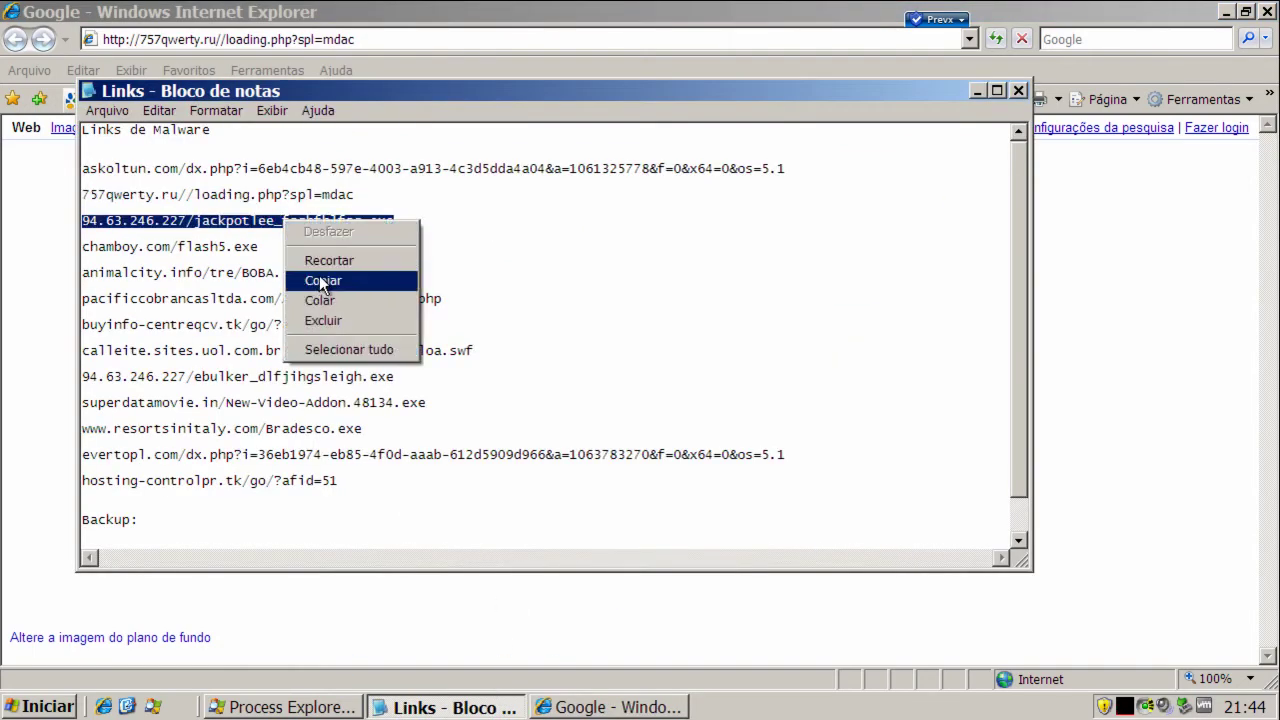
{"action": "left_click", "coordinate": [322, 280]}
{"action": "left_click", "coordinate": [273, 44]}
{"action": "left_click", "coordinate": [273, 40]}
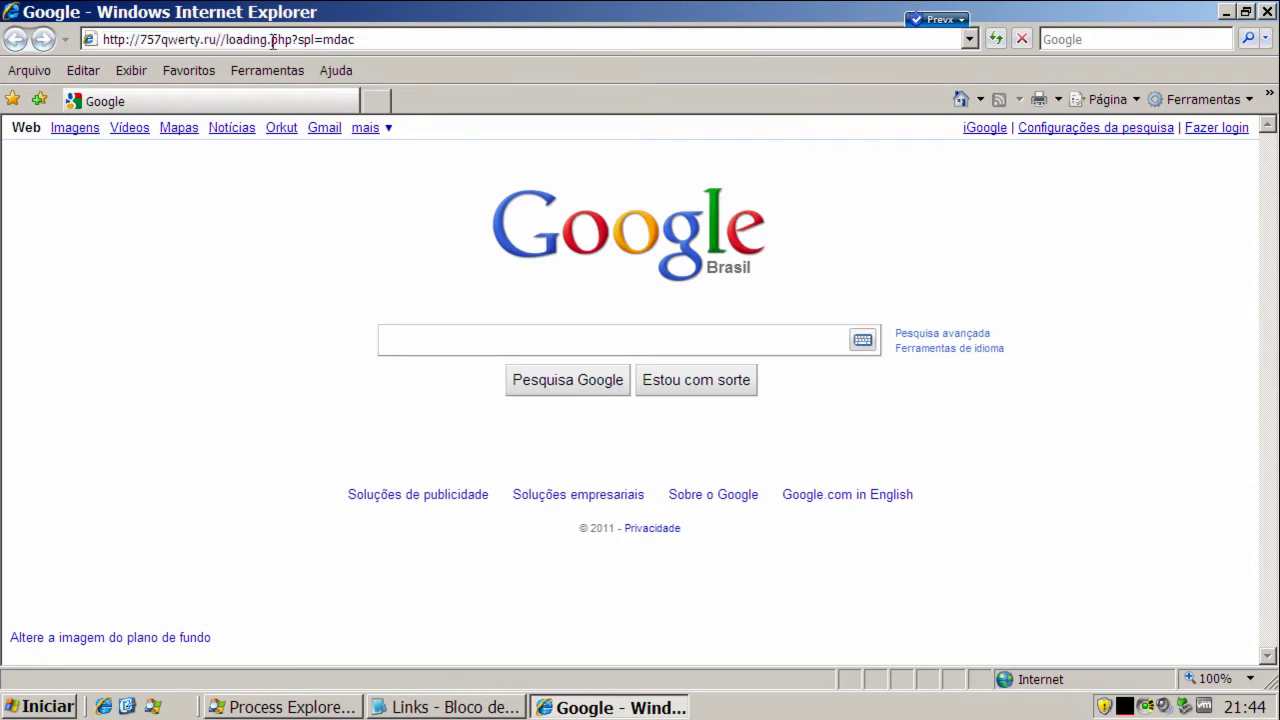
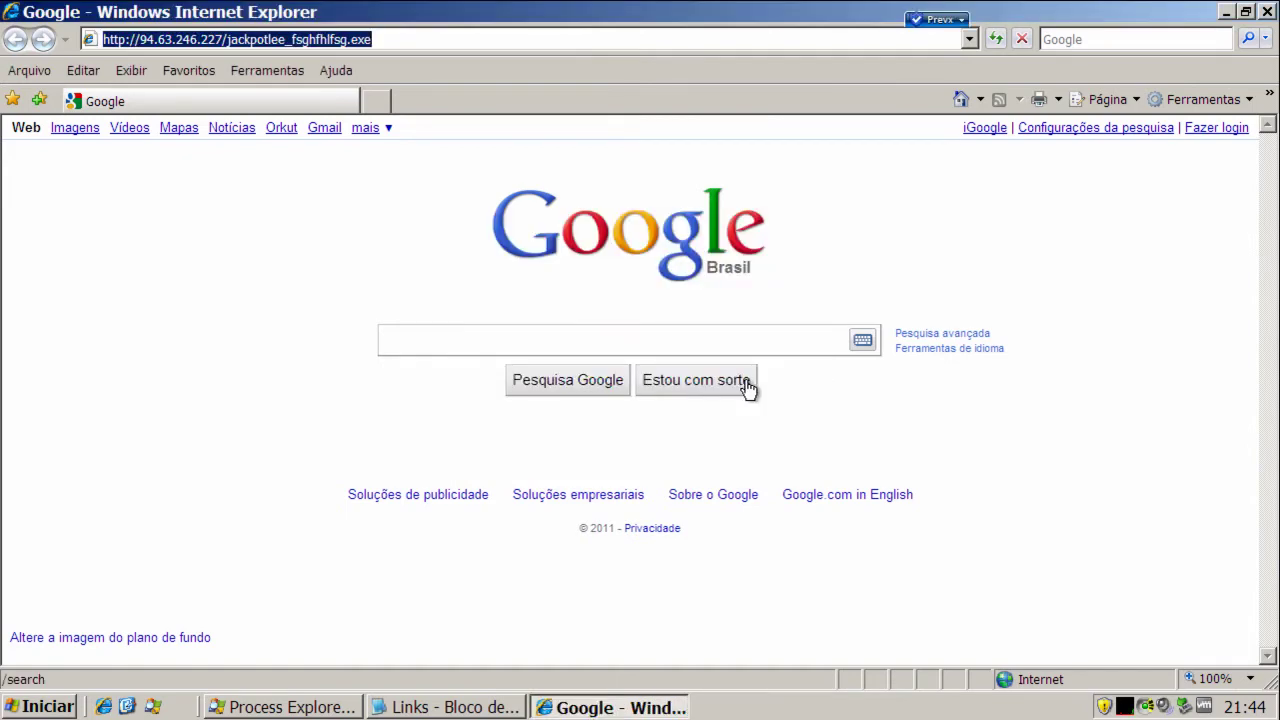
Copy the fourth malware link, chamboy.com/flash5.exe, from the Links file.
{"action": "left_click", "coordinate": [490, 708]}
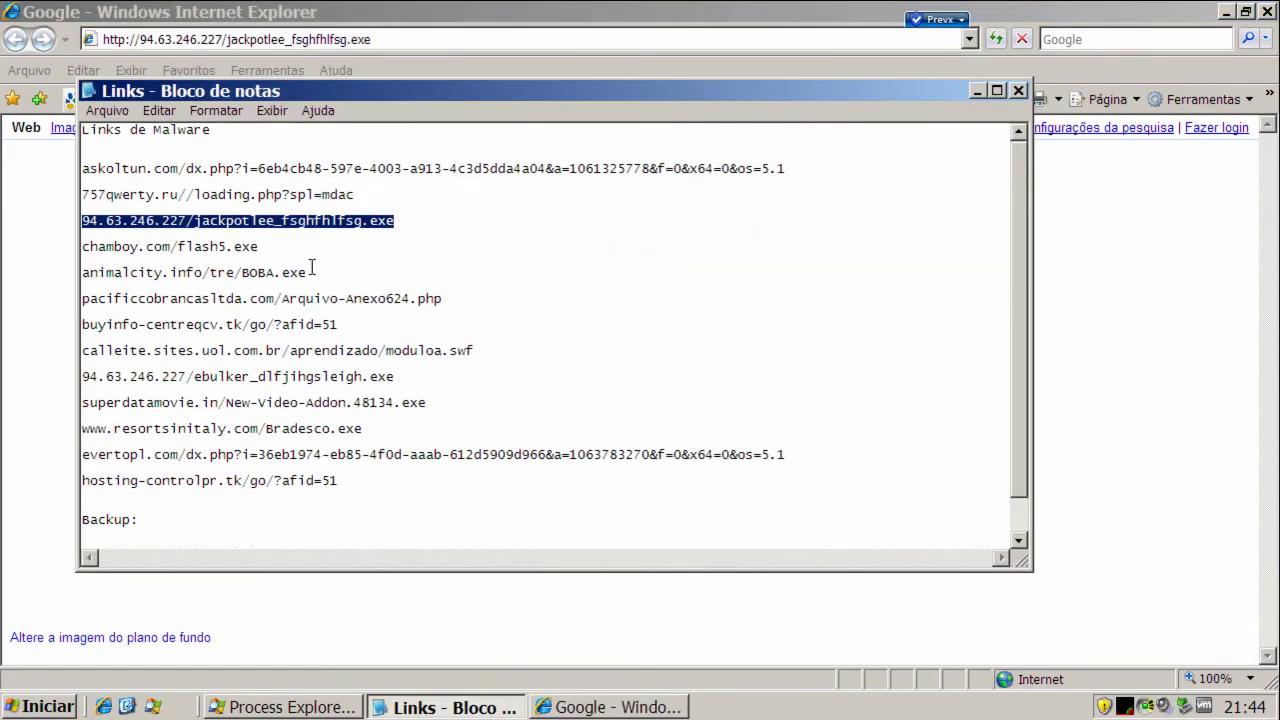
{"action": "double_click", "coordinate": [228, 248]}
{"action": "right_click", "coordinate": [228, 249]}
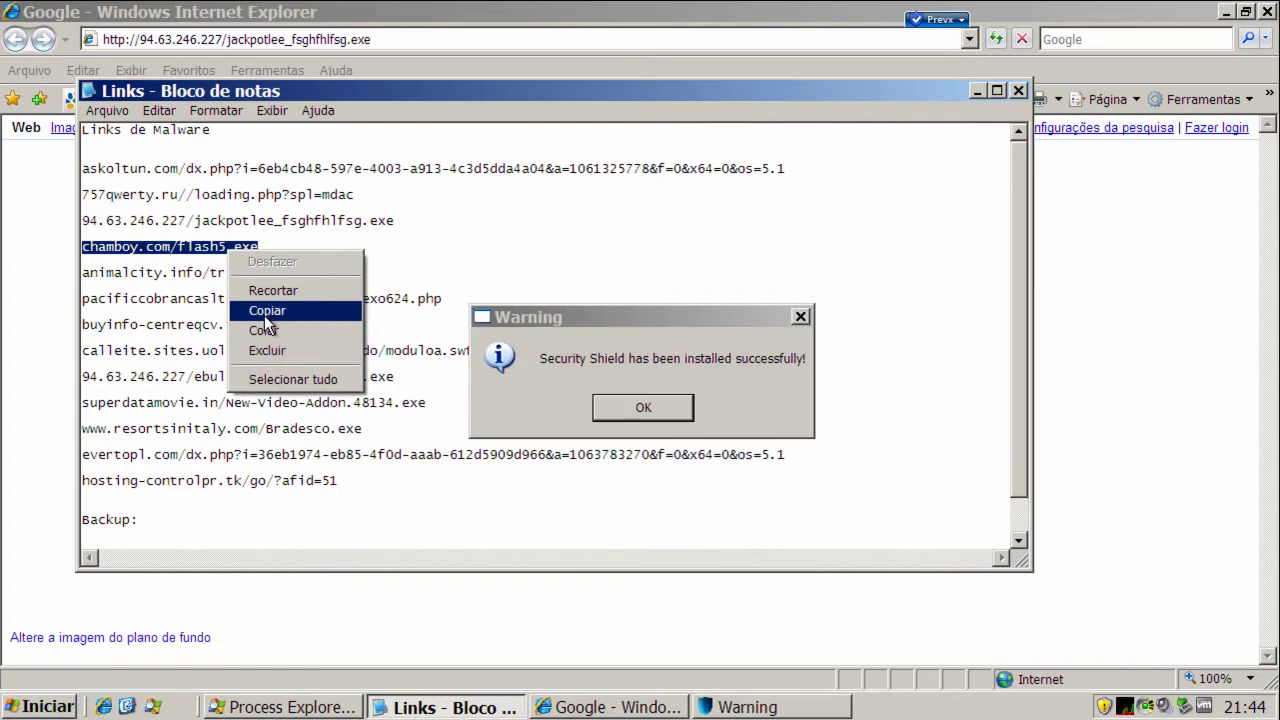
{"action": "left_click", "coordinate": [266, 314]}
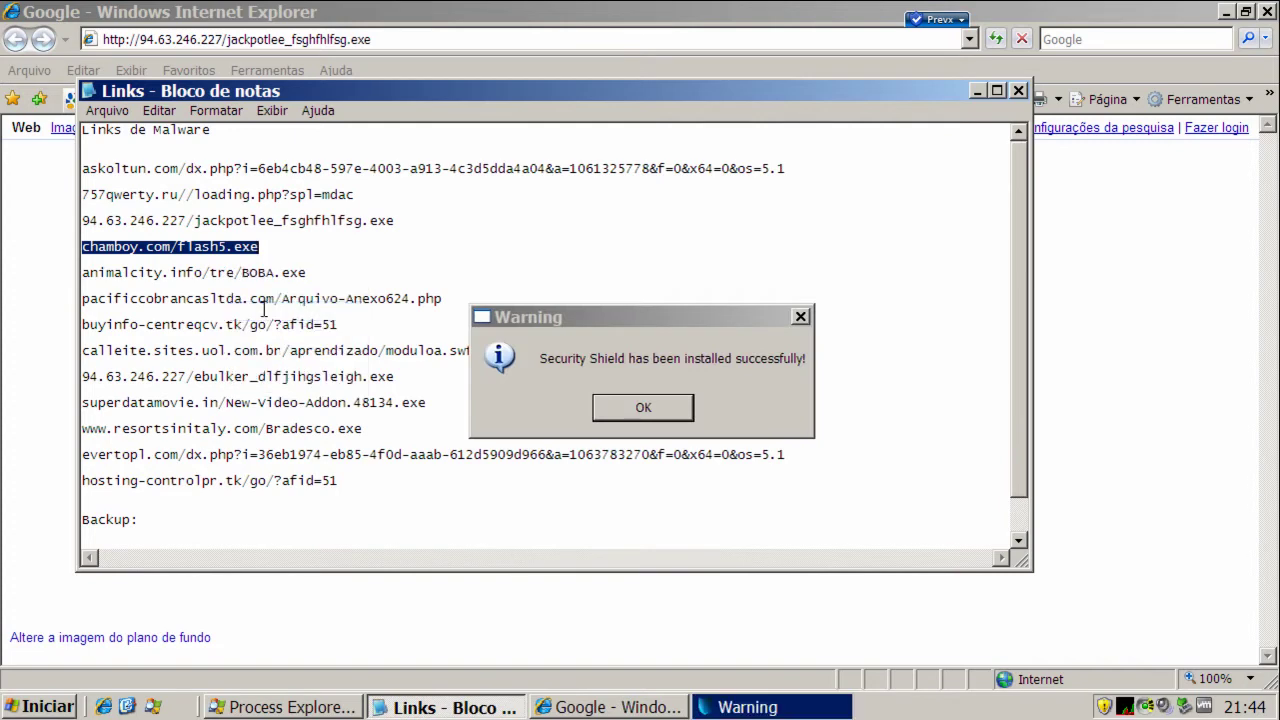
Dismiss the Security Shield message and window, and kill its cztnprvd.exe process in Process Explorer.
{"action": "left_click", "coordinate": [660, 405]}
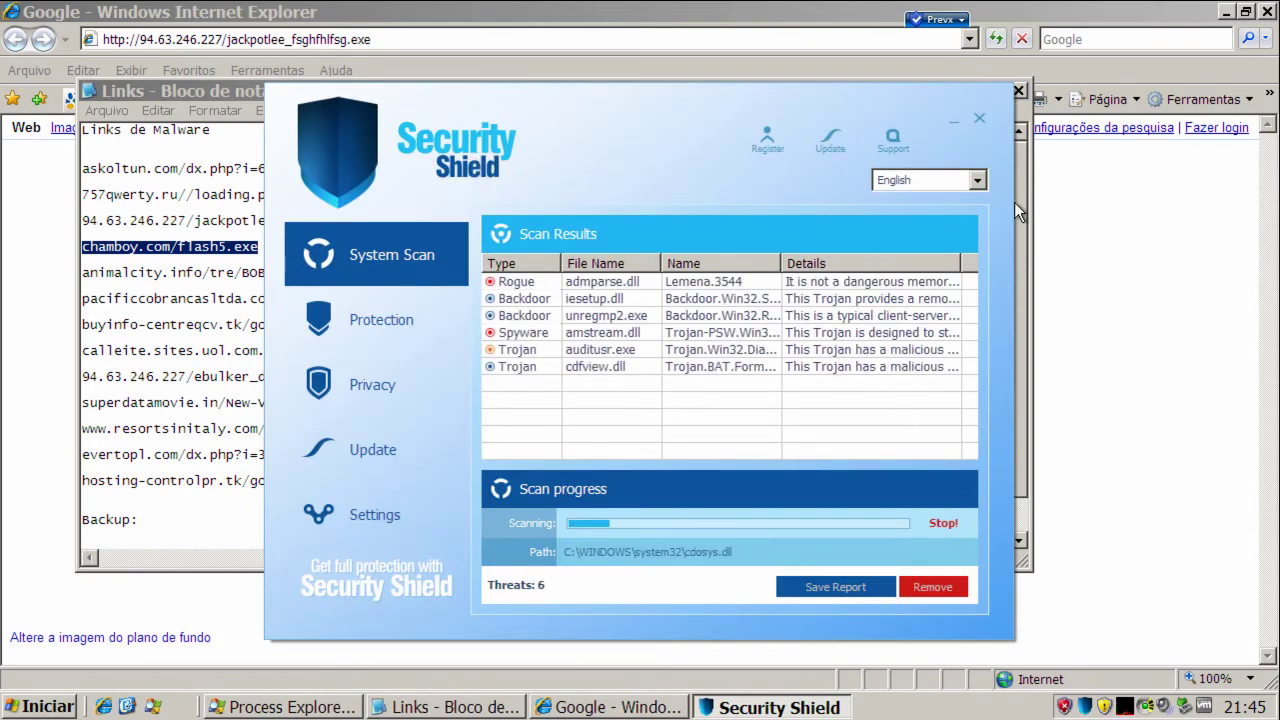
{"action": "left_click", "coordinate": [979, 121]}
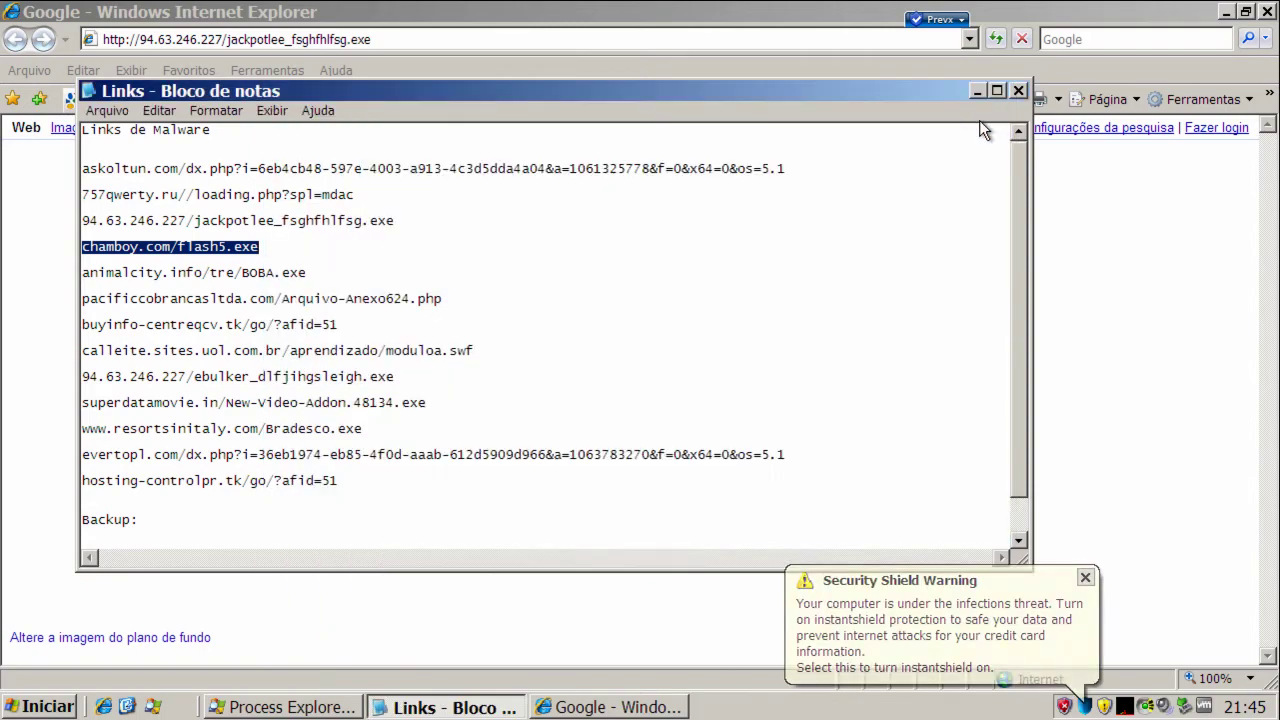
{"action": "left_click", "coordinate": [285, 707]}
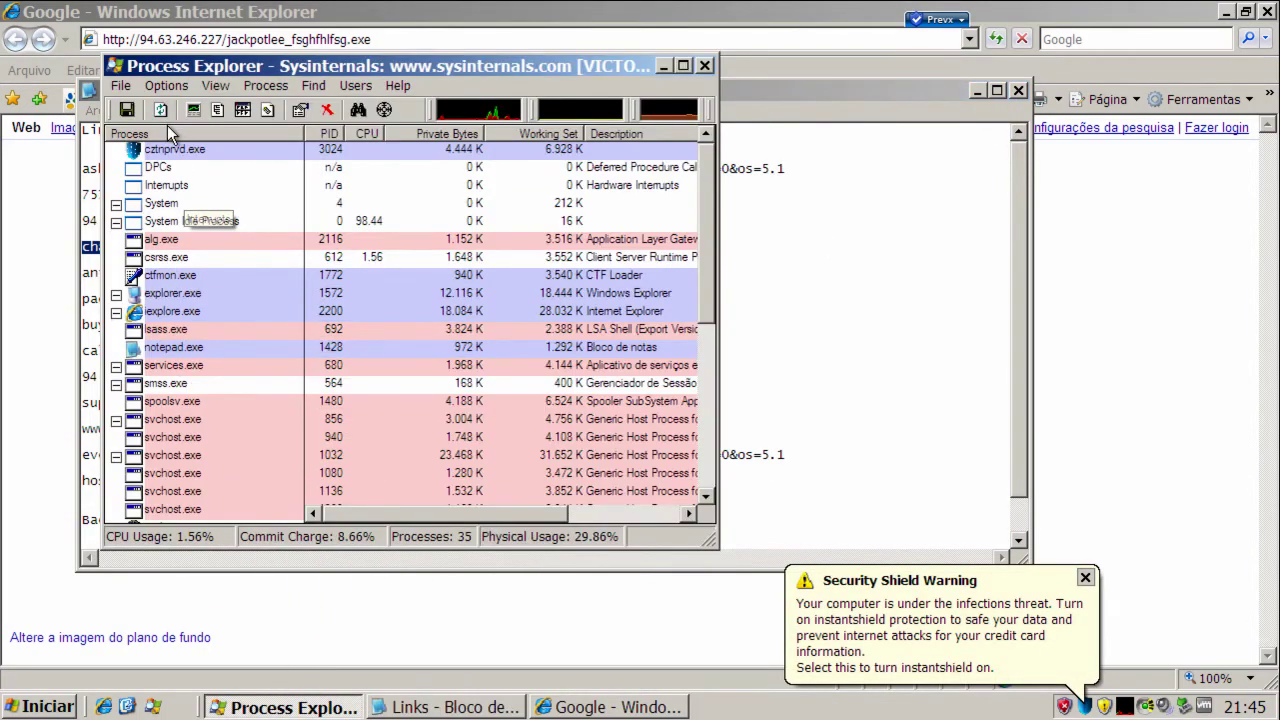
{"action": "left_click", "coordinate": [168, 153]}
{"action": "right_click", "coordinate": [172, 165]}
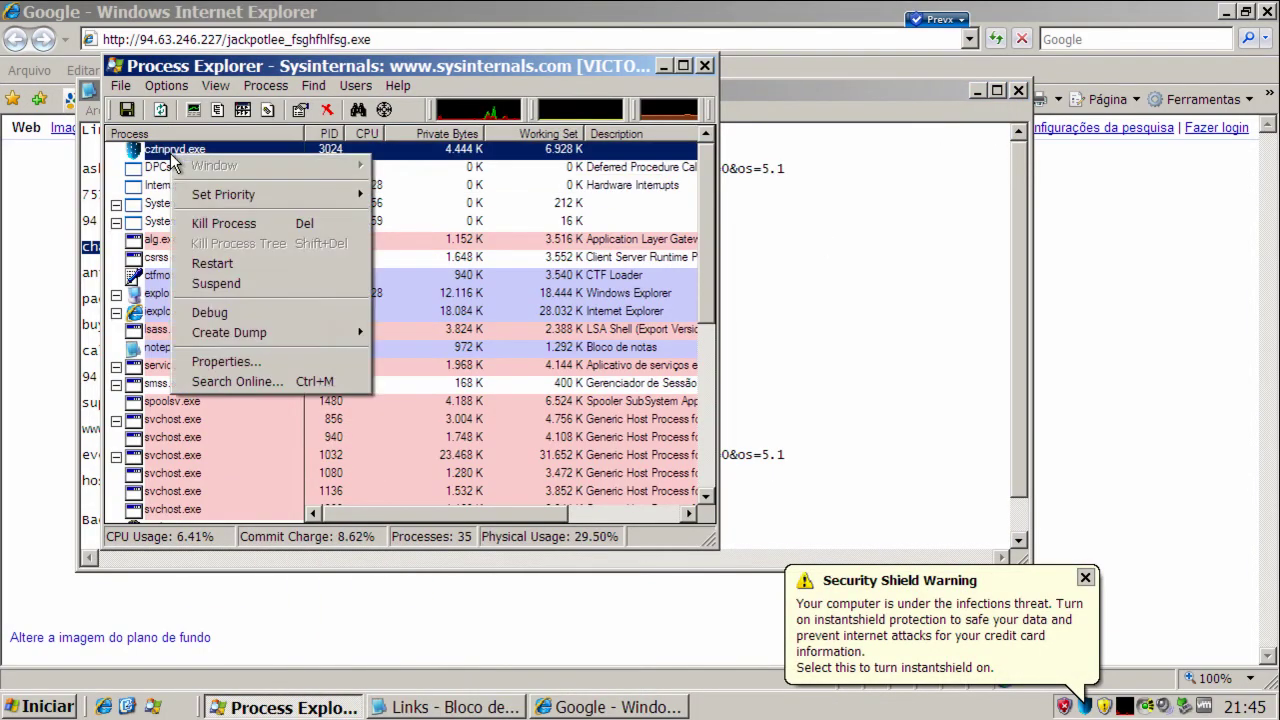
{"action": "left_click", "coordinate": [212, 225]}
{"action": "left_click", "coordinate": [565, 408]}
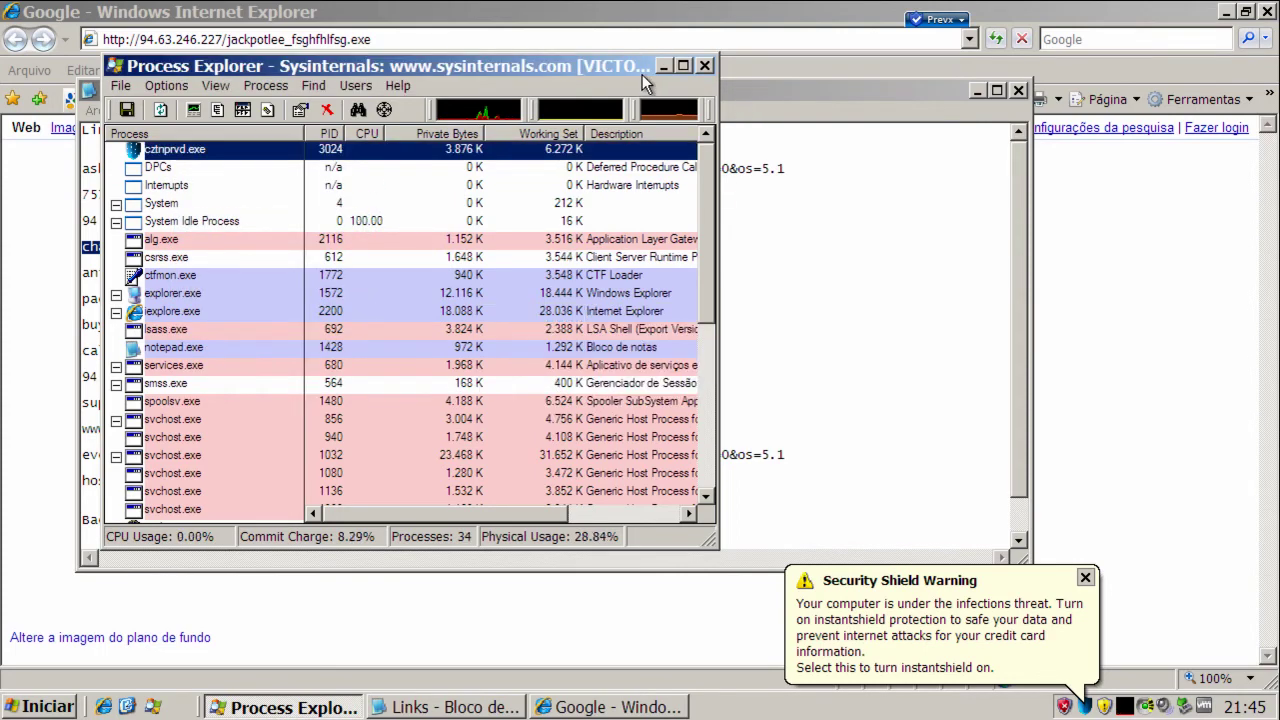
{"action": "left_click", "coordinate": [664, 65]}
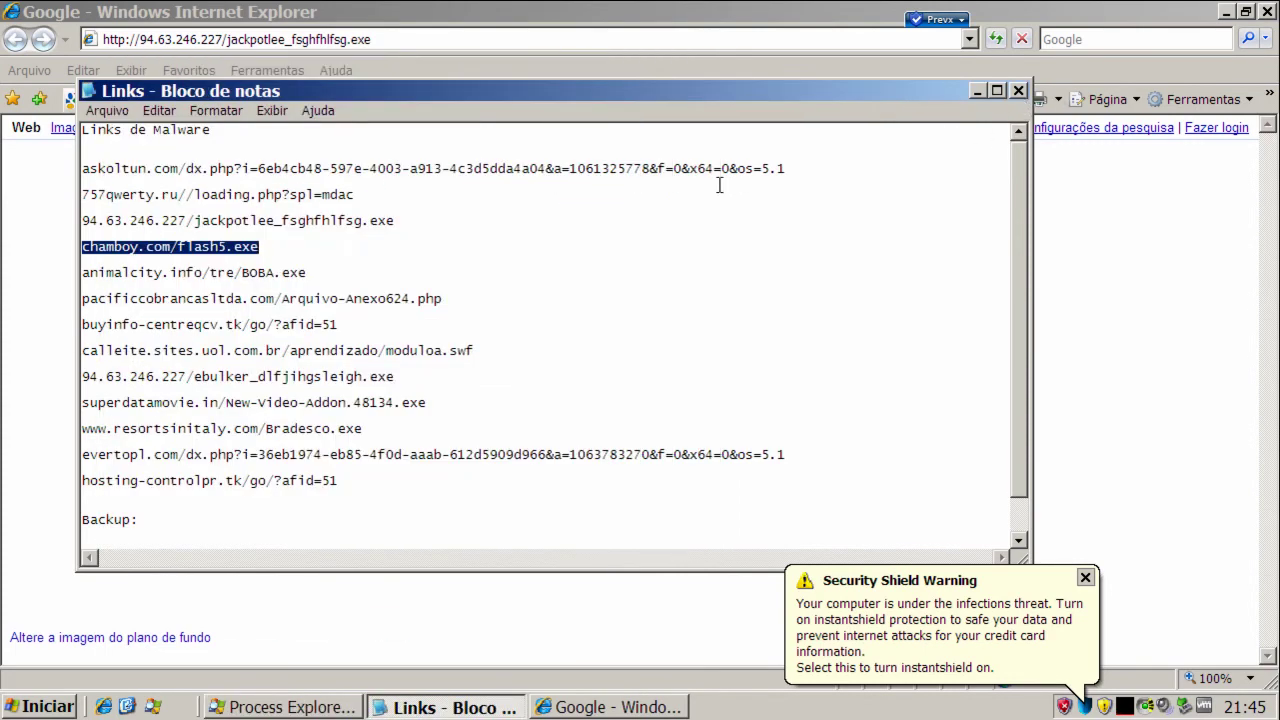
Copy chamboy.com/flash5.exe again, open it in Internet Explorer and close the Security Shield warning balloon.
{"action": "right_click", "coordinate": [228, 249]}
{"action": "left_click", "coordinate": [300, 310]}
{"action": "left_click", "coordinate": [258, 40]}
{"action": "left_click_drag", "start_coordinate": [380, 40], "coordinate": [104, 40]}
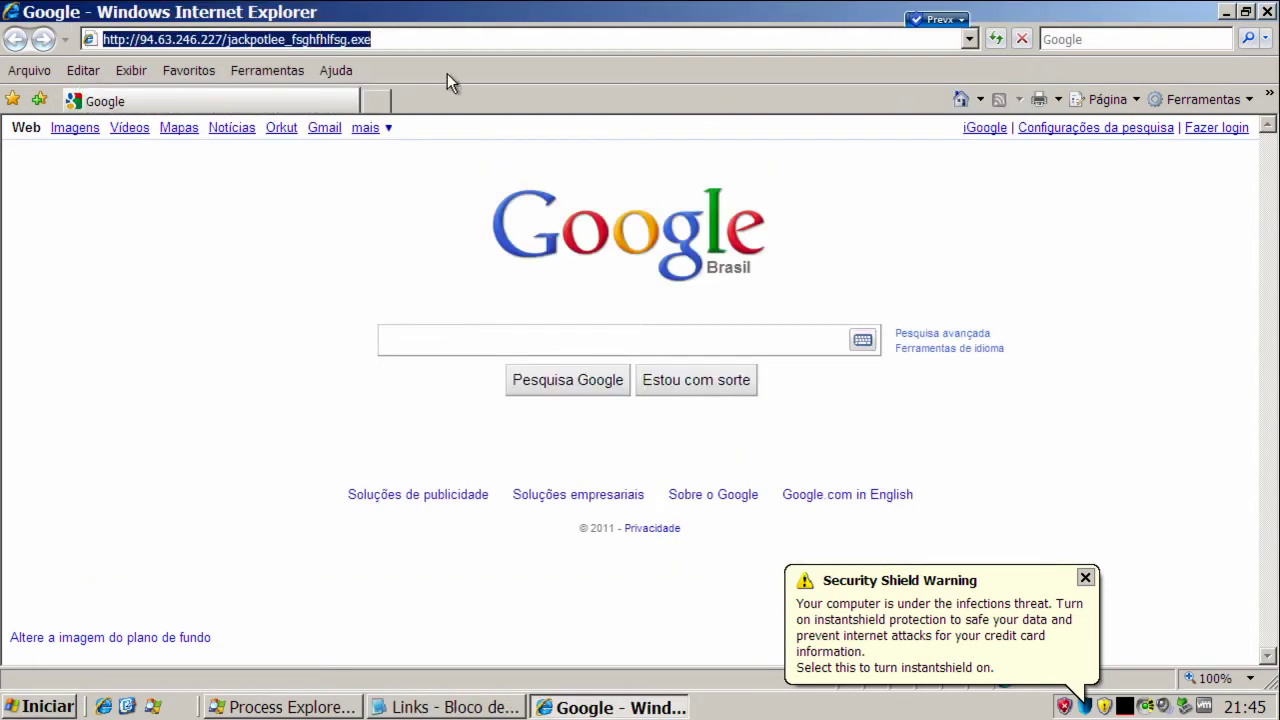
{"action": "key", "text": "ctrl+v"}
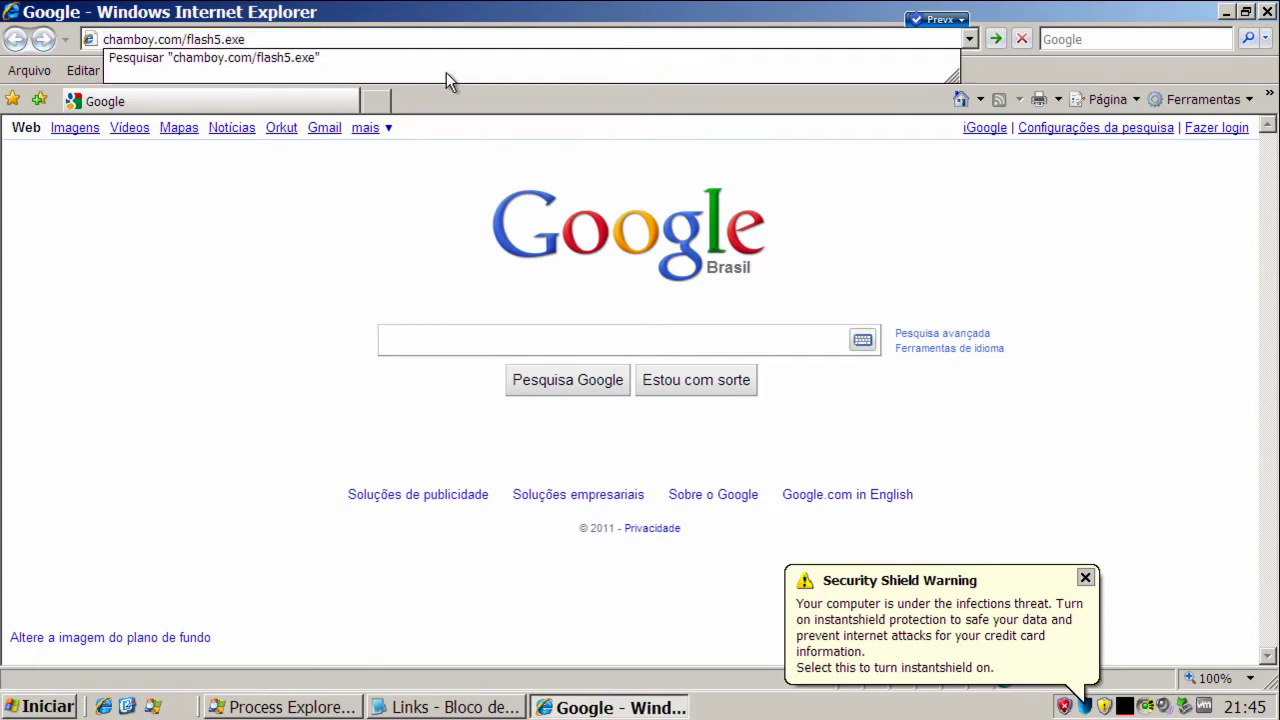
{"action": "key", "text": "Return"}
{"action": "left_click", "coordinate": [1085, 577]}
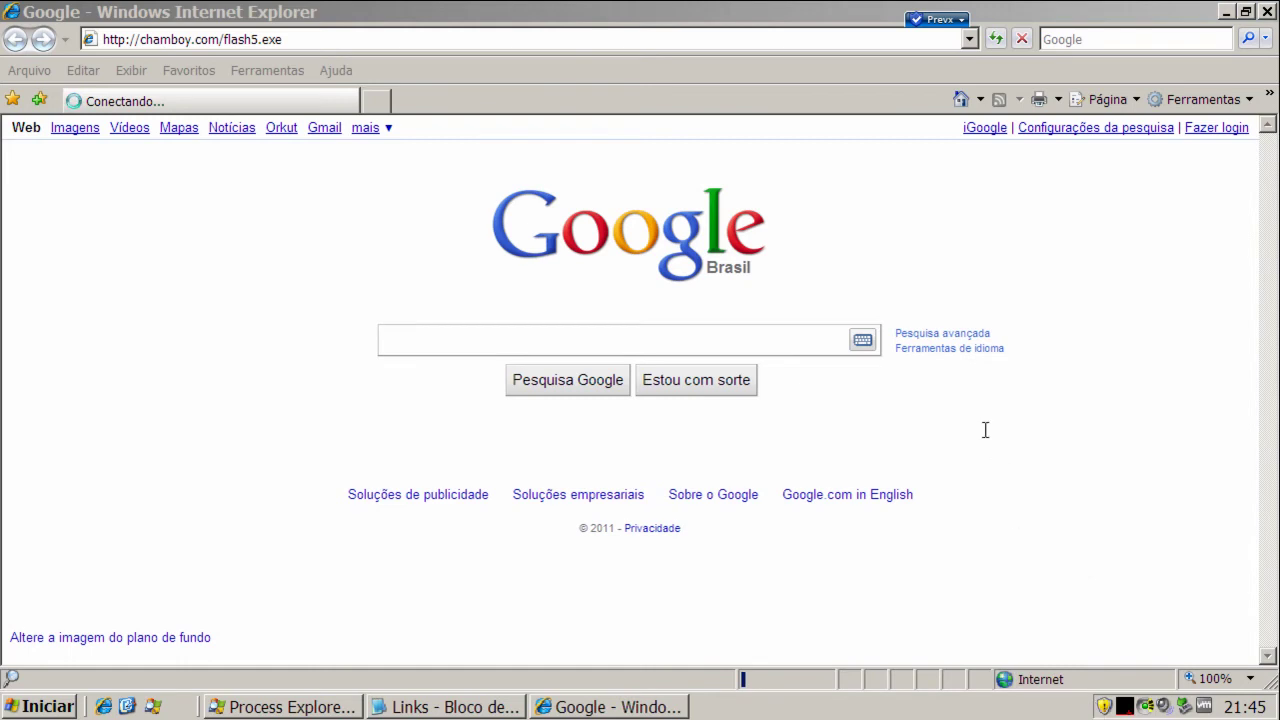
Copy the fifth malware link, animalcity.info/tre/BOBA.exe, from the Links file.
{"action": "left_click", "coordinate": [462, 707]}
{"action": "double_click", "coordinate": [263, 272]}
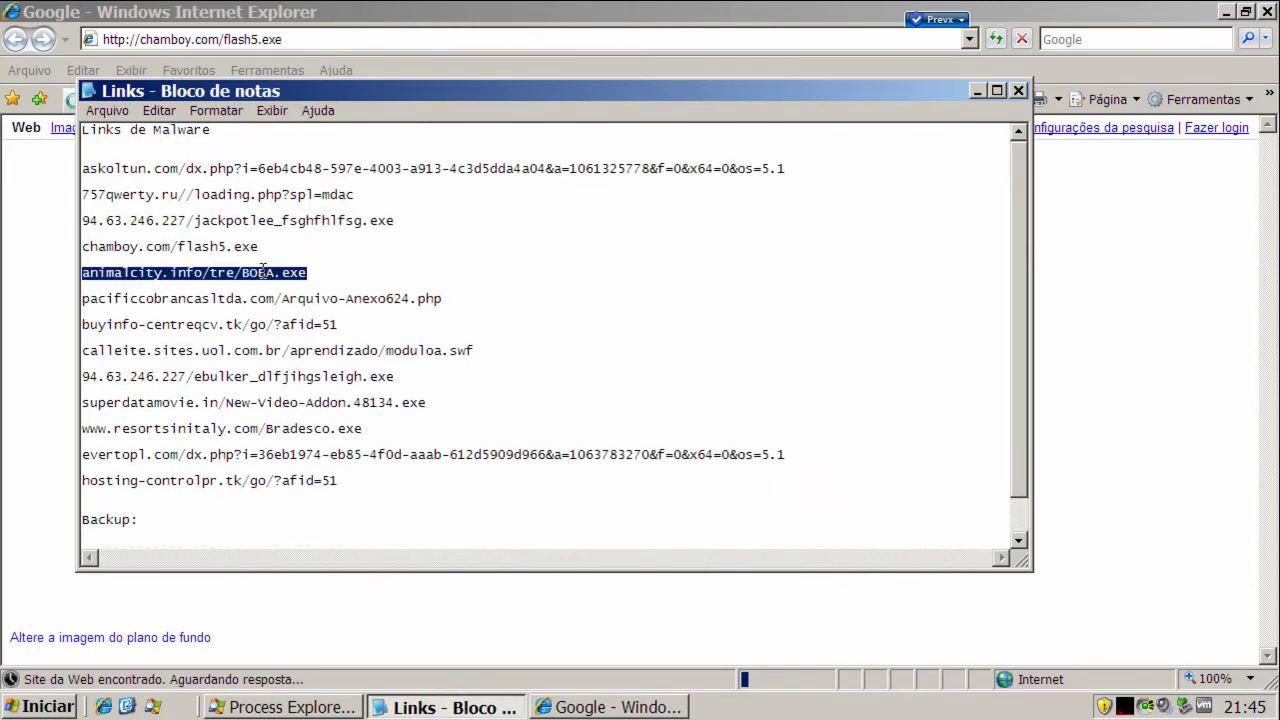
{"action": "right_click", "coordinate": [263, 272]}
{"action": "left_click", "coordinate": [299, 331]}
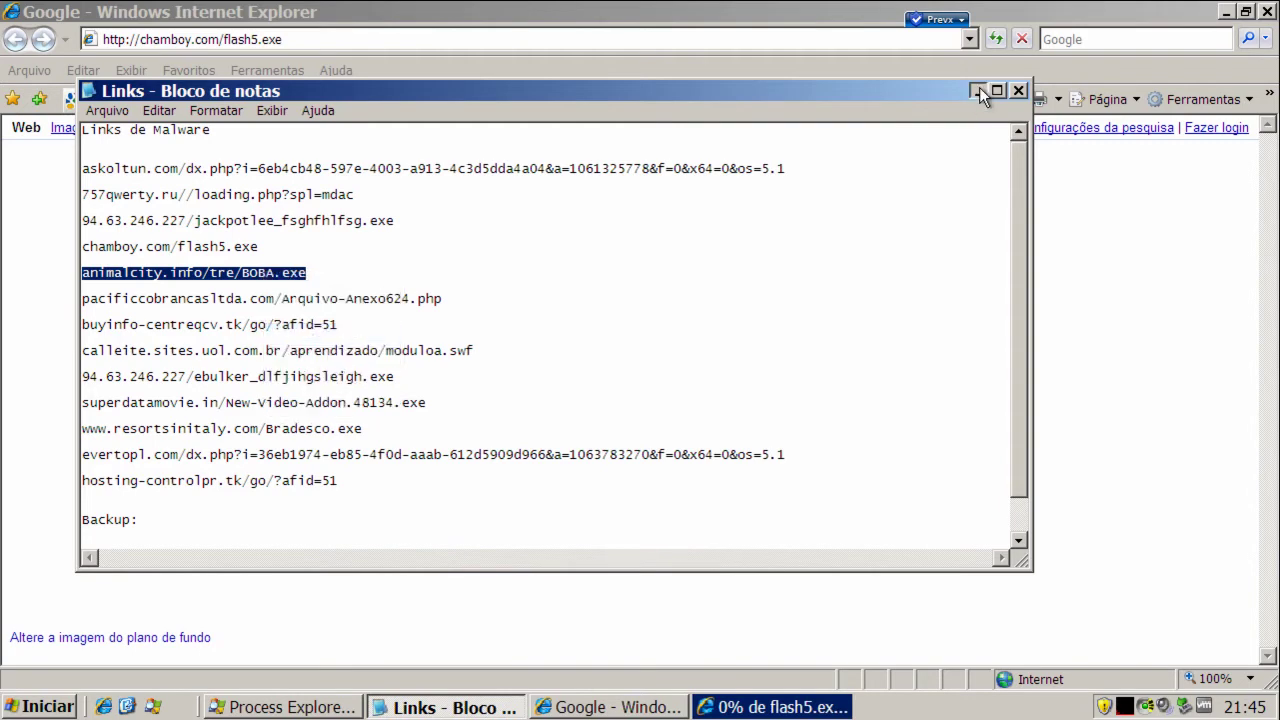
Minimize the Links file and run flash5.exe from the download and security dialogs.
{"action": "left_click", "coordinate": [979, 92]}
{"action": "left_click", "coordinate": [603, 358]}
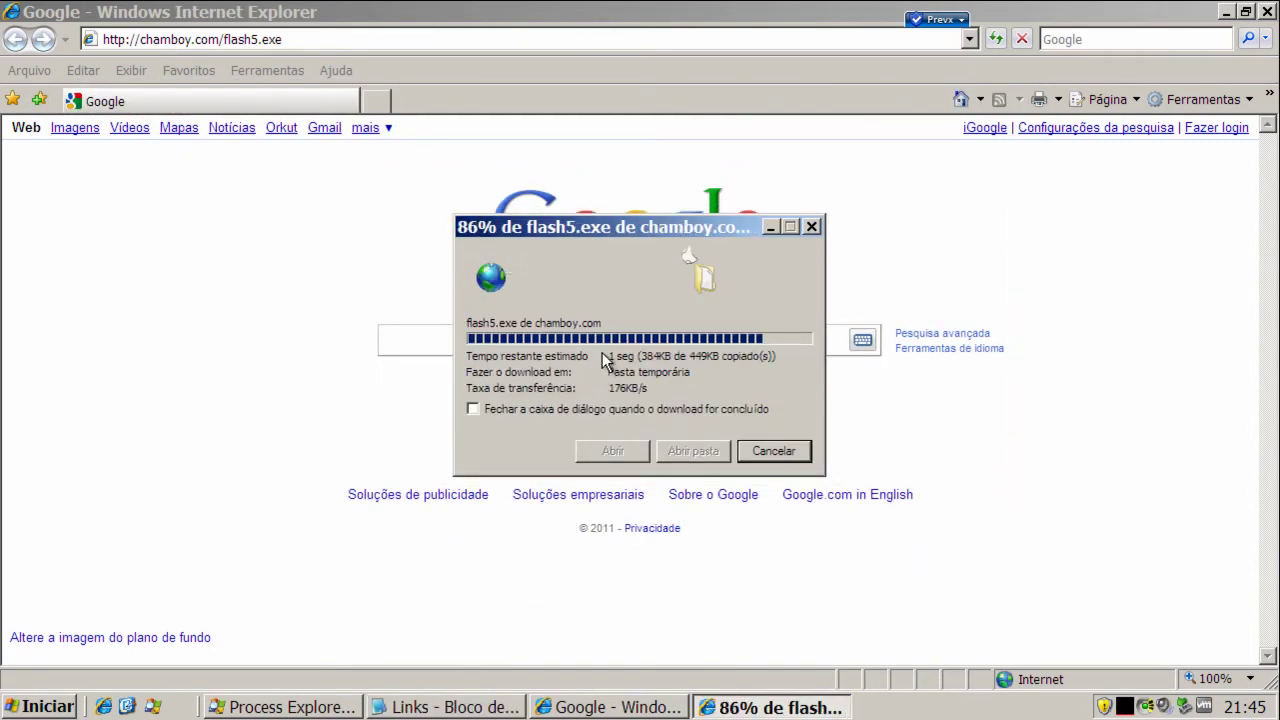
{"action": "left_click", "coordinate": [686, 338]}
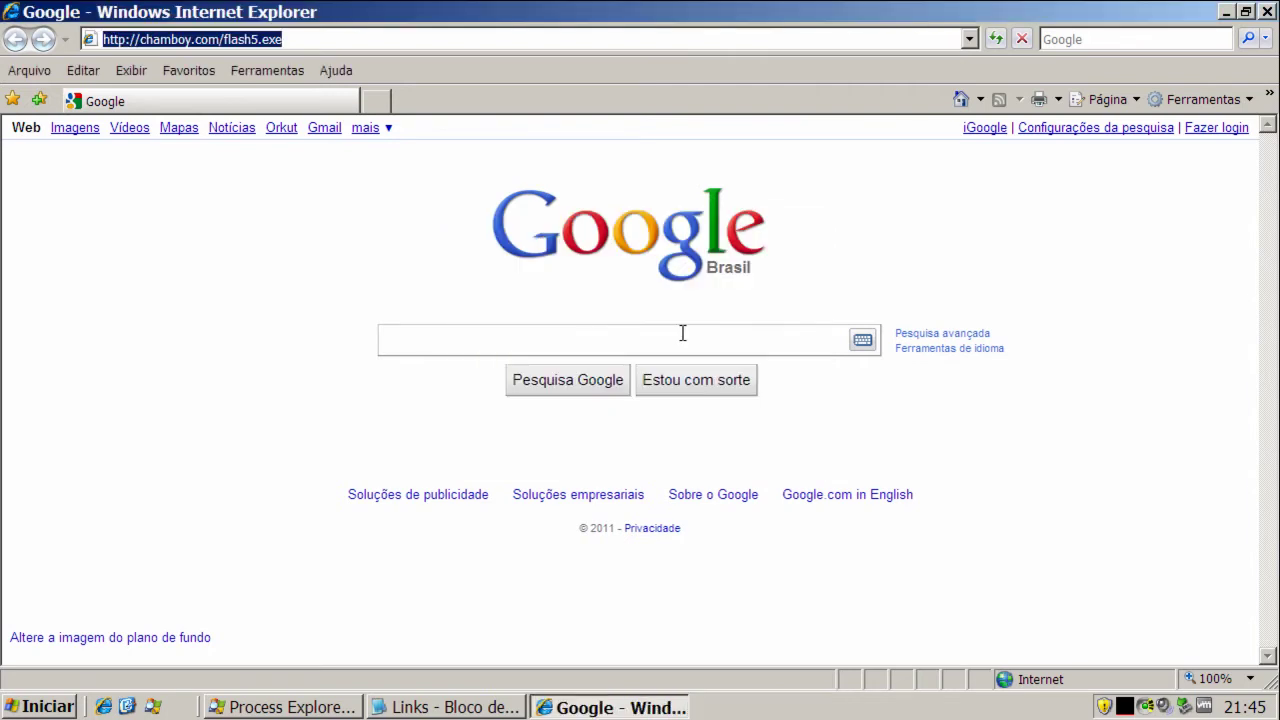
Replace the browser address with the copied animalcity.info/tre/BOBA.exe link and open it.
{"action": "left_click", "coordinate": [303, 39]}
{"action": "left_click", "coordinate": [90, 38]}
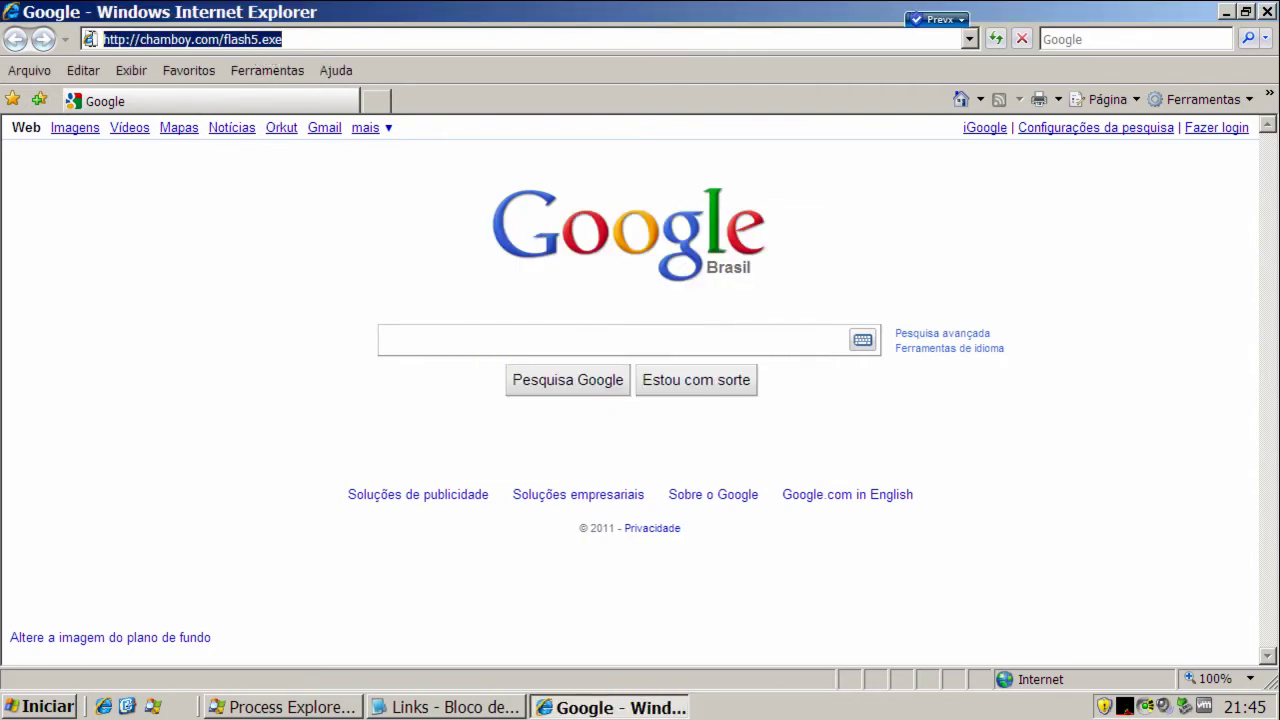
{"action": "right_click", "coordinate": [186, 38]}
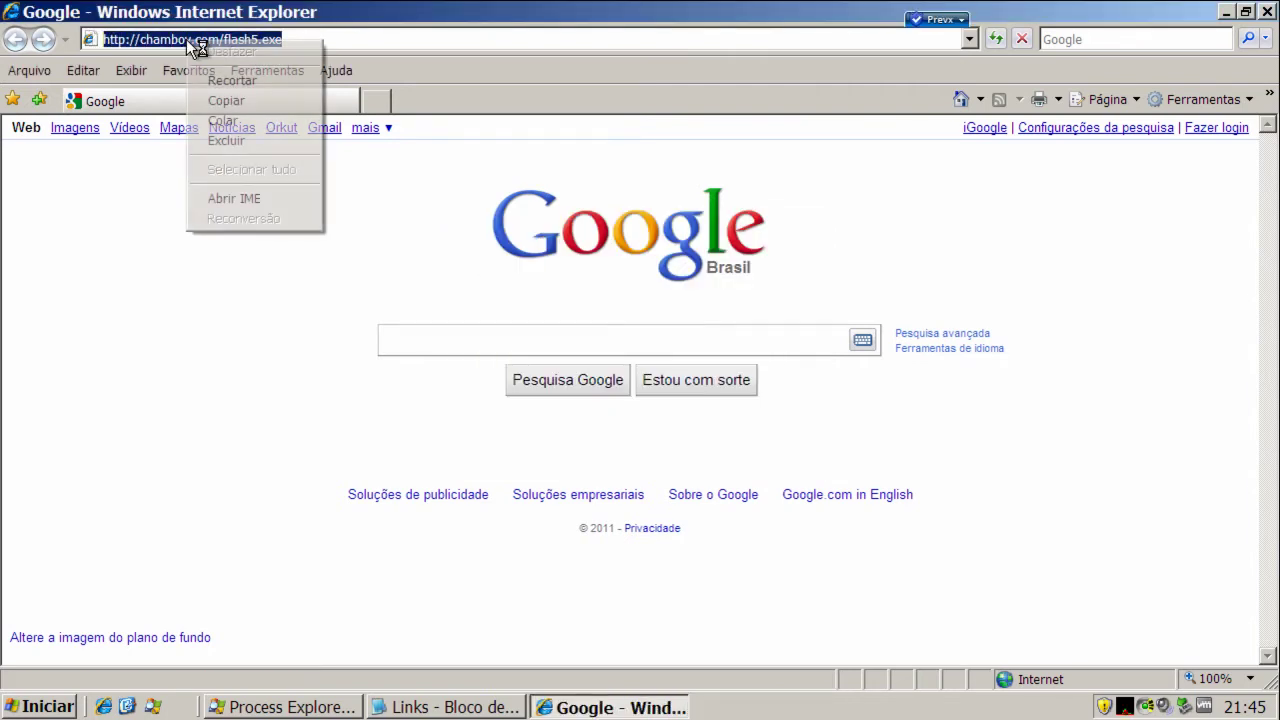
{"action": "left_click", "coordinate": [243, 120]}
{"action": "key", "text": "Return"}
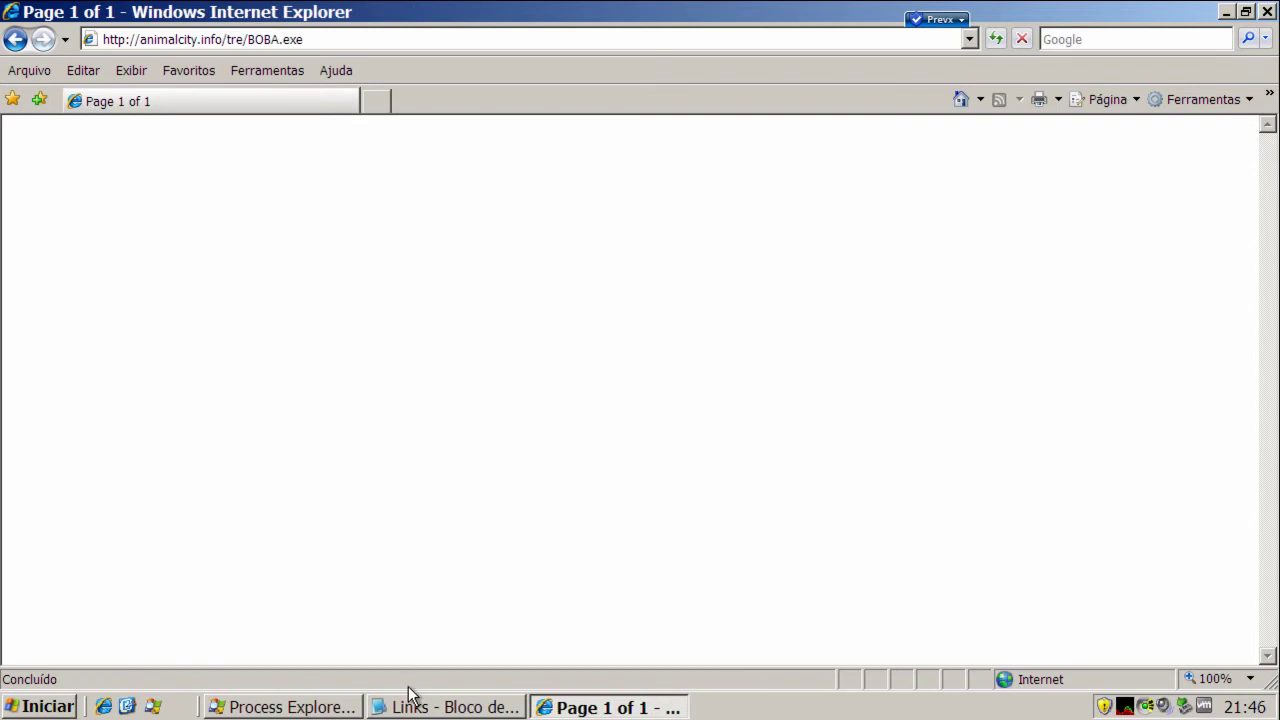
Allow the file download that Internet Explorer blocked on the animalcity.info page.
{"action": "left_click", "coordinate": [351, 707]}
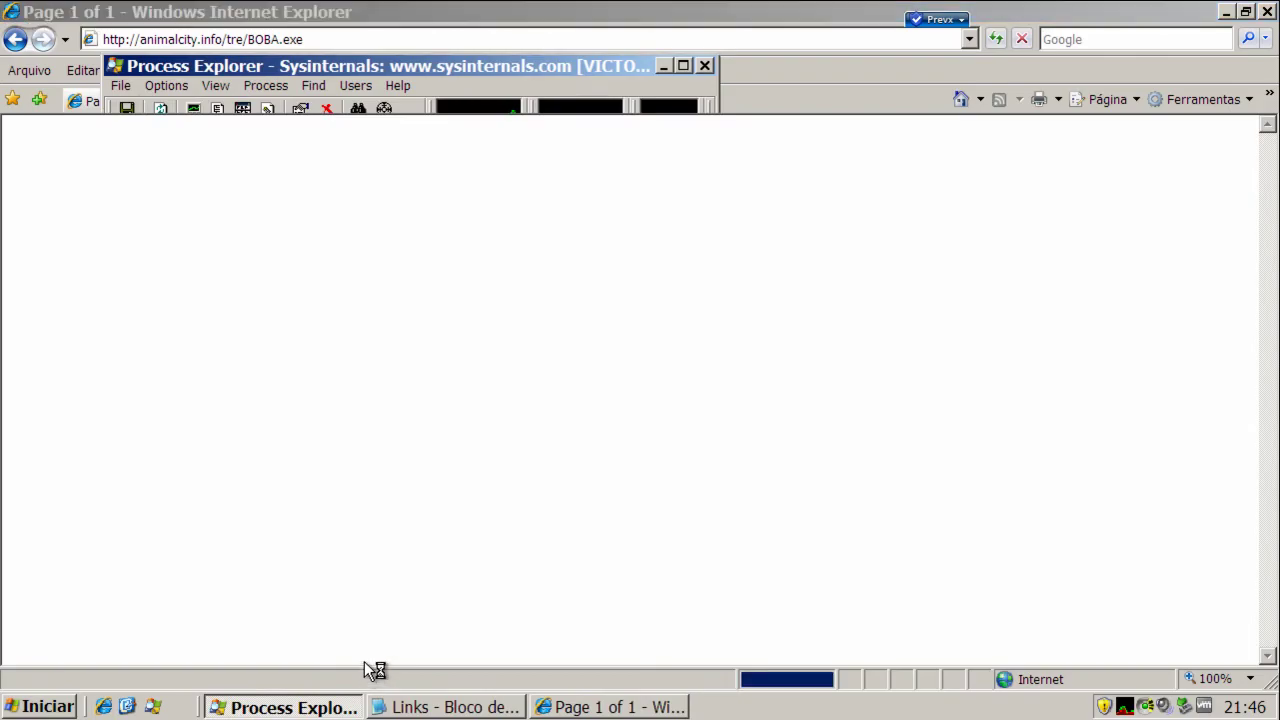
{"action": "left_click", "coordinate": [354, 698]}
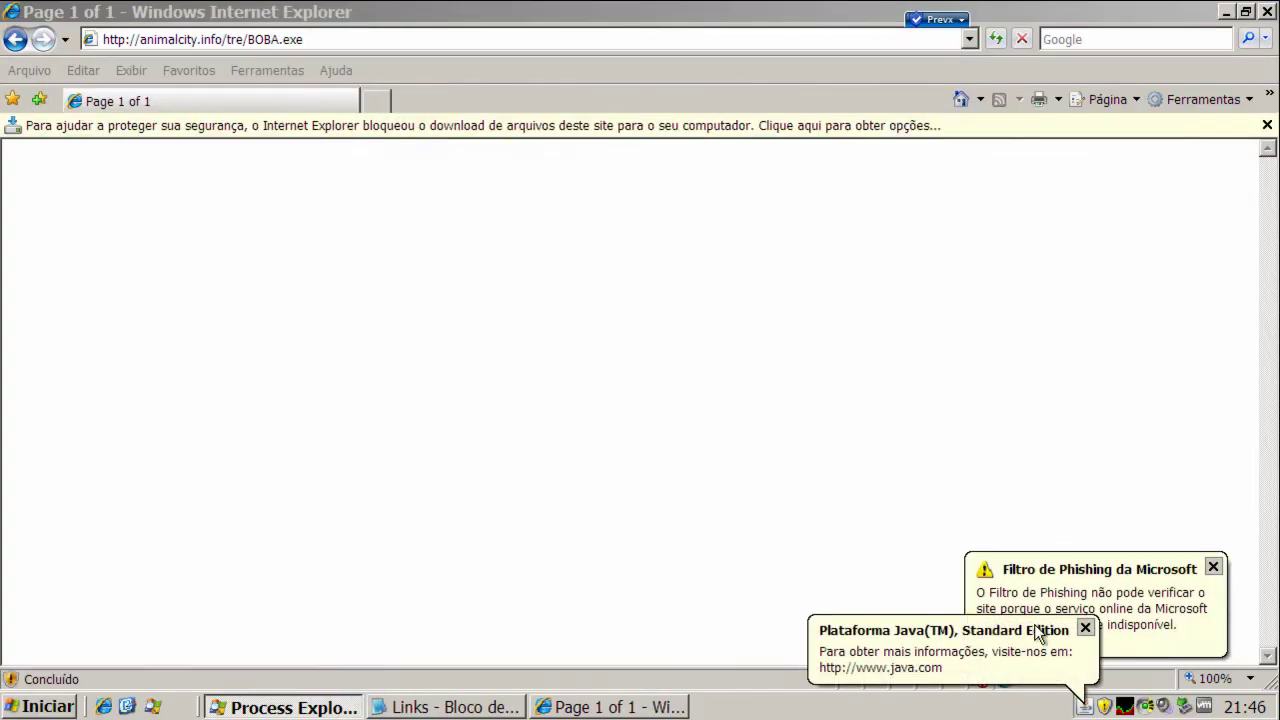
{"action": "left_click", "coordinate": [837, 124]}
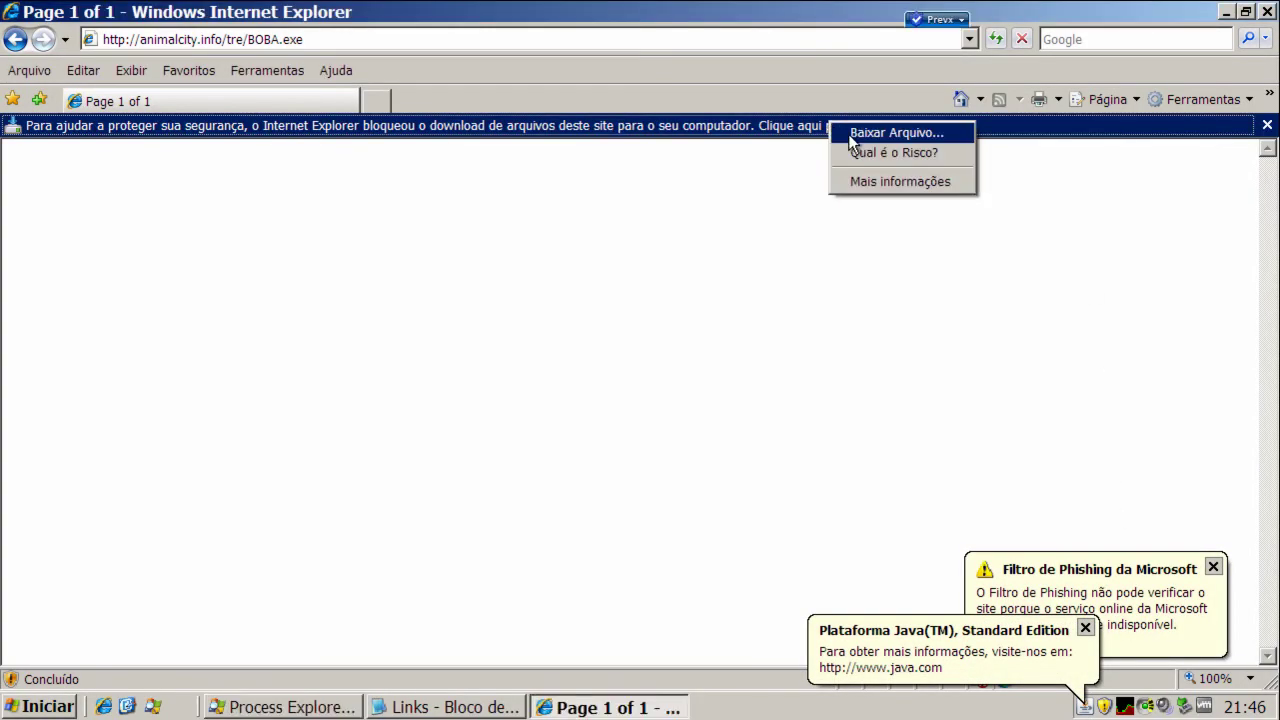
{"action": "left_click", "coordinate": [849, 134]}
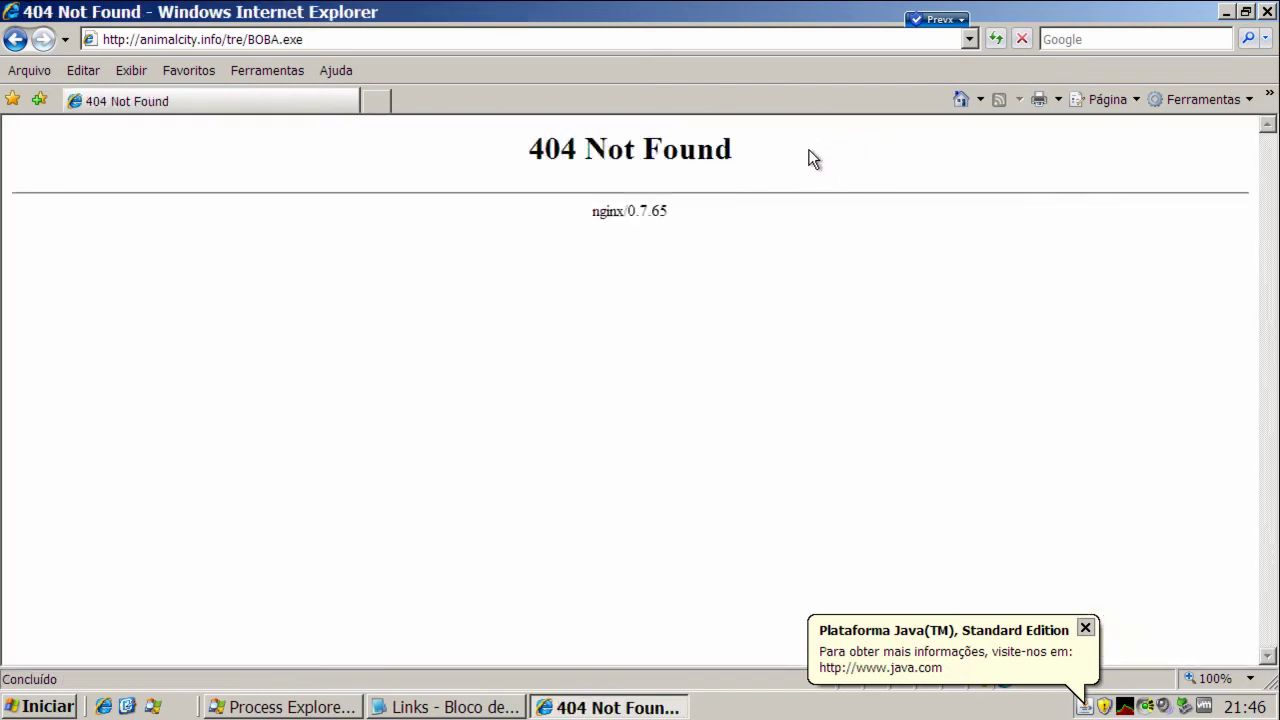
Inspect the flash5[1].exe process and its file path in Process Explorer, and minimize the window.
{"action": "left_click", "coordinate": [282, 707]}
{"action": "left_click", "coordinate": [180, 168]}
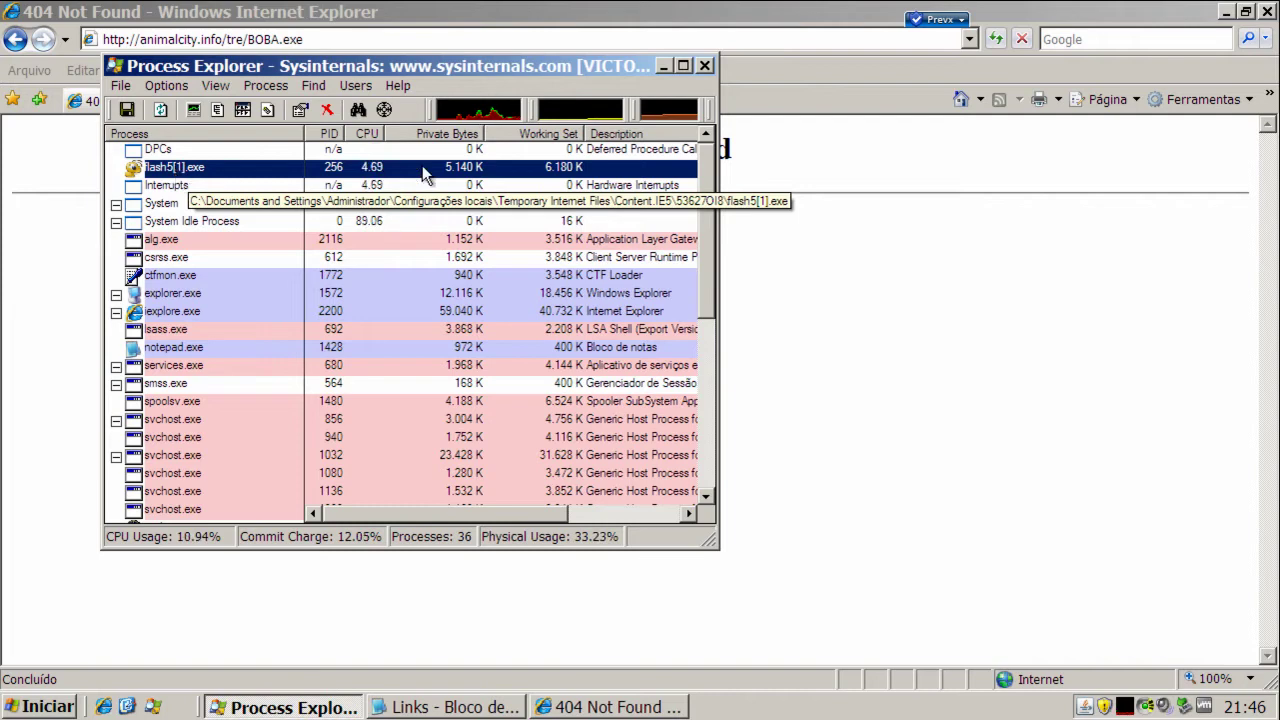
{"action": "left_click", "coordinate": [663, 66]}
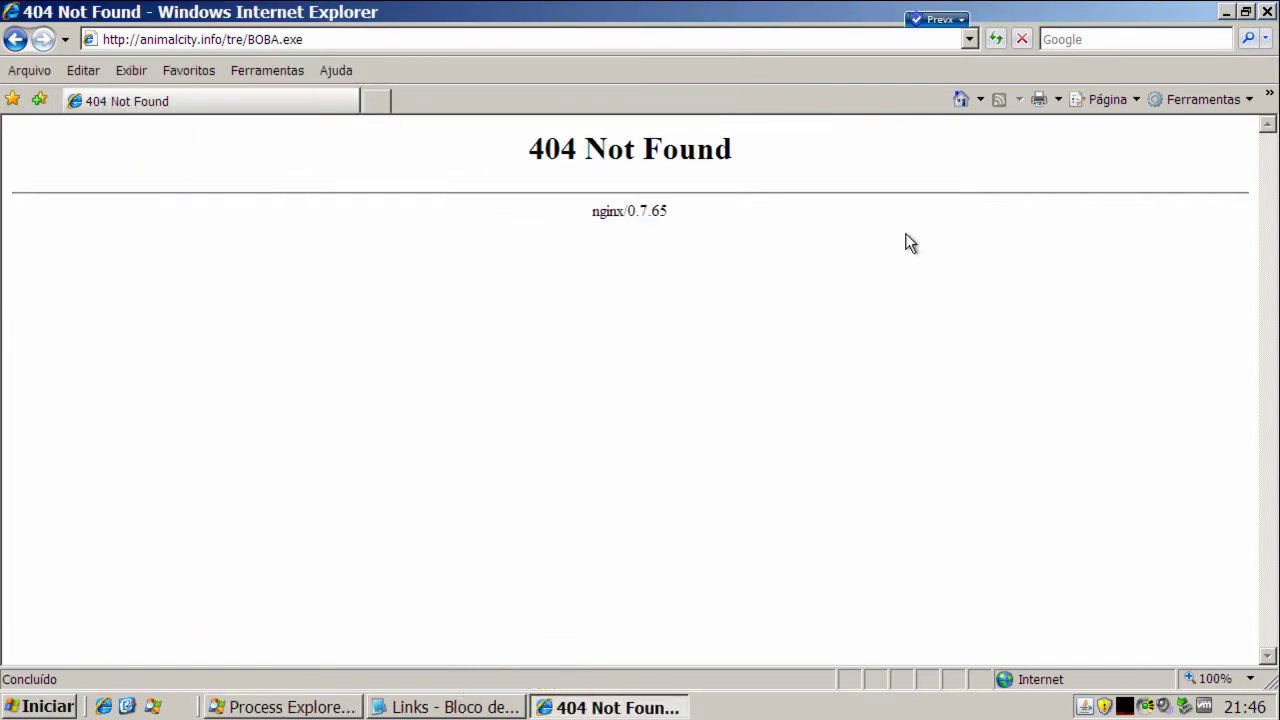
Copy the pacificcobrancasltda.com/Arquivo-Anexo624.php link from the Links file in Notepad and open it in Internet Explorer.
{"action": "left_click", "coordinate": [405, 710]}
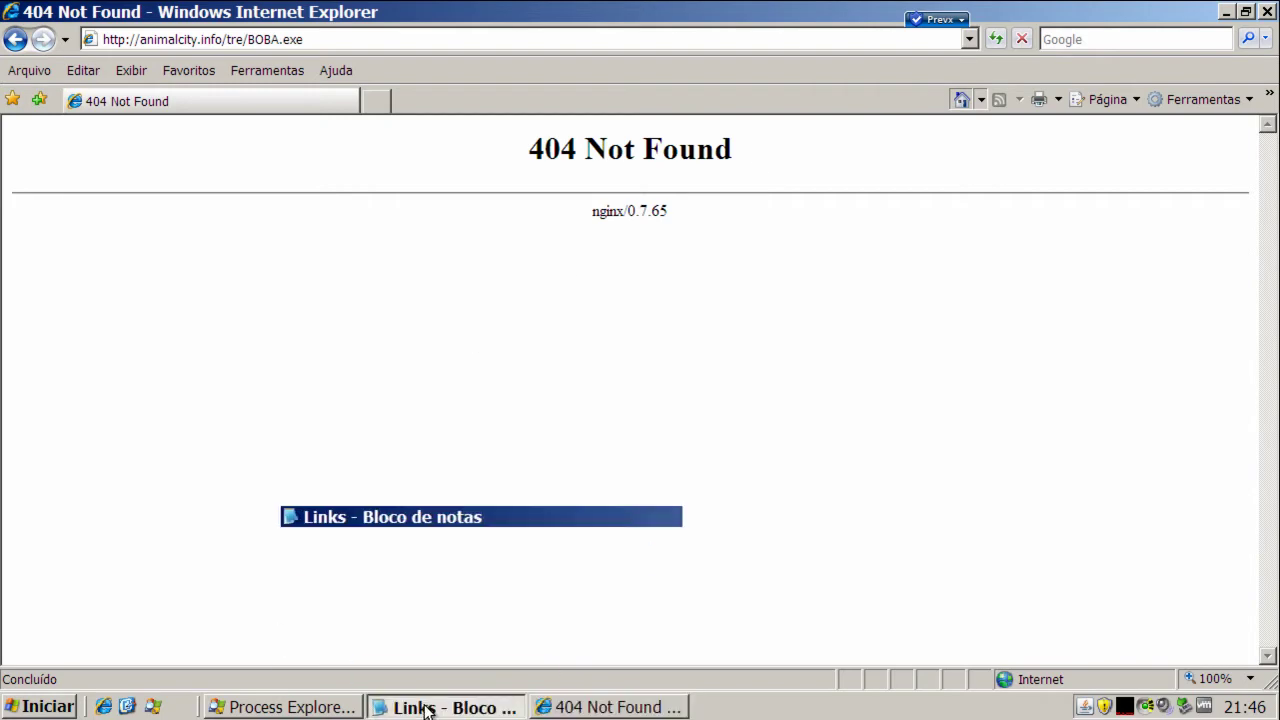
{"action": "double_click", "coordinate": [248, 297]}
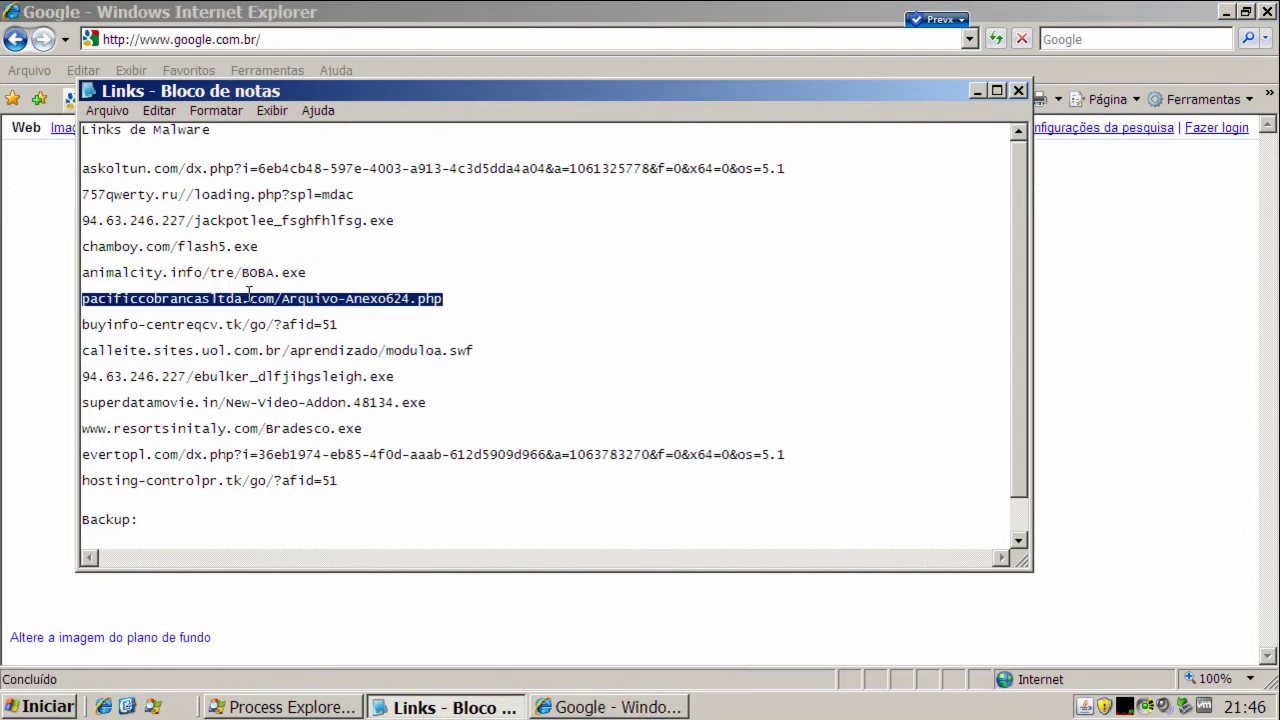
{"action": "right_click", "coordinate": [248, 297]}
{"action": "left_click", "coordinate": [310, 354]}
{"action": "left_click", "coordinate": [205, 38]}
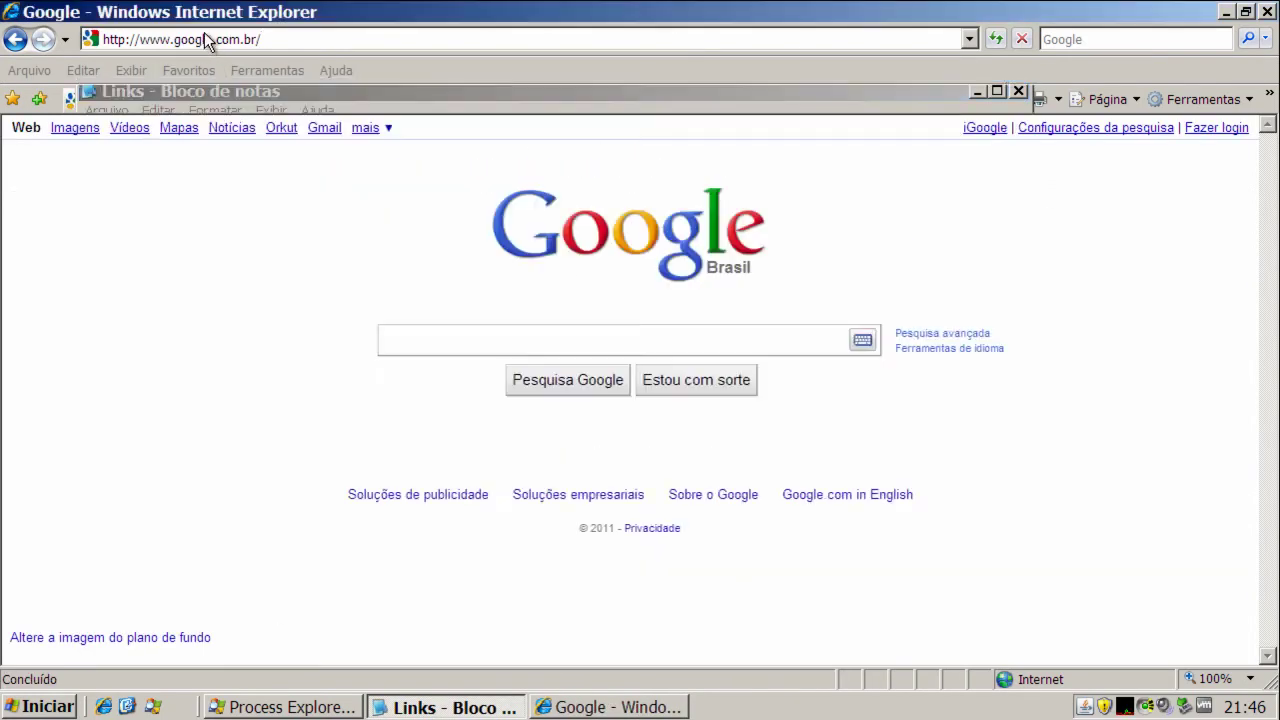
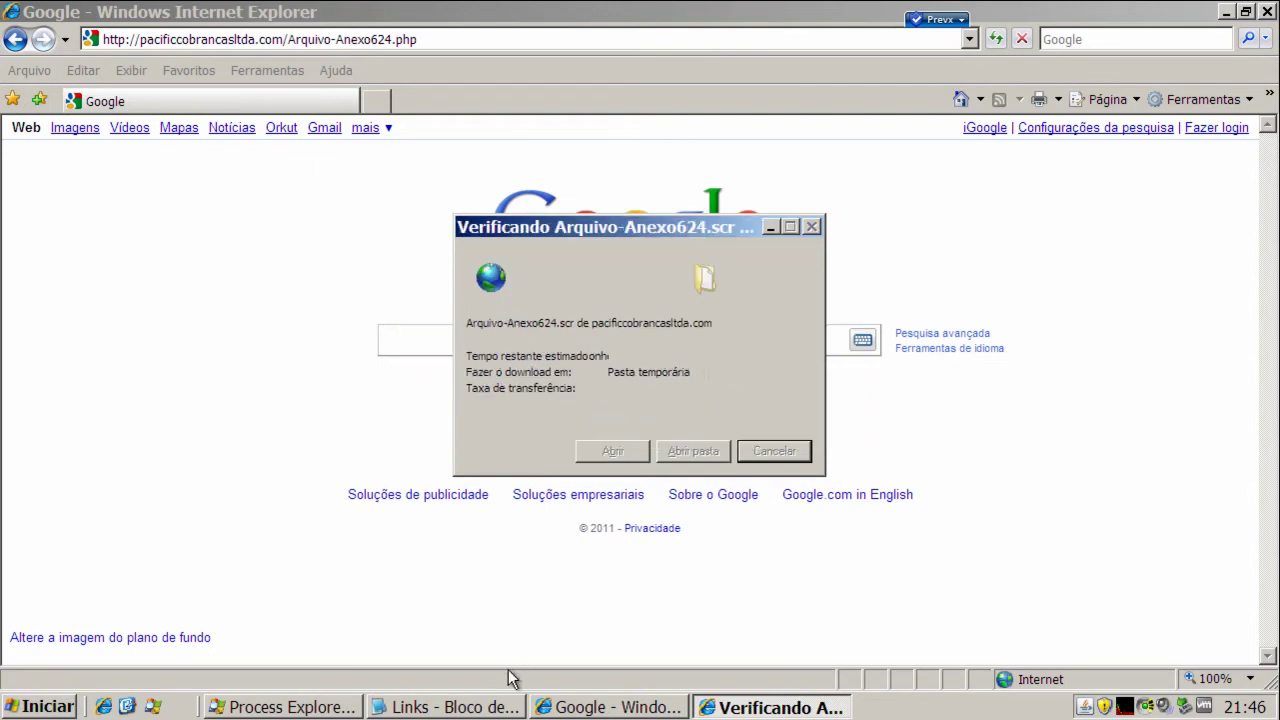
Copy the buyinfo-centreqcv.tk/go/?afid=51 link from the Links file, open it in the browser and run scanner.exe.
{"action": "left_click", "coordinate": [481, 706]}
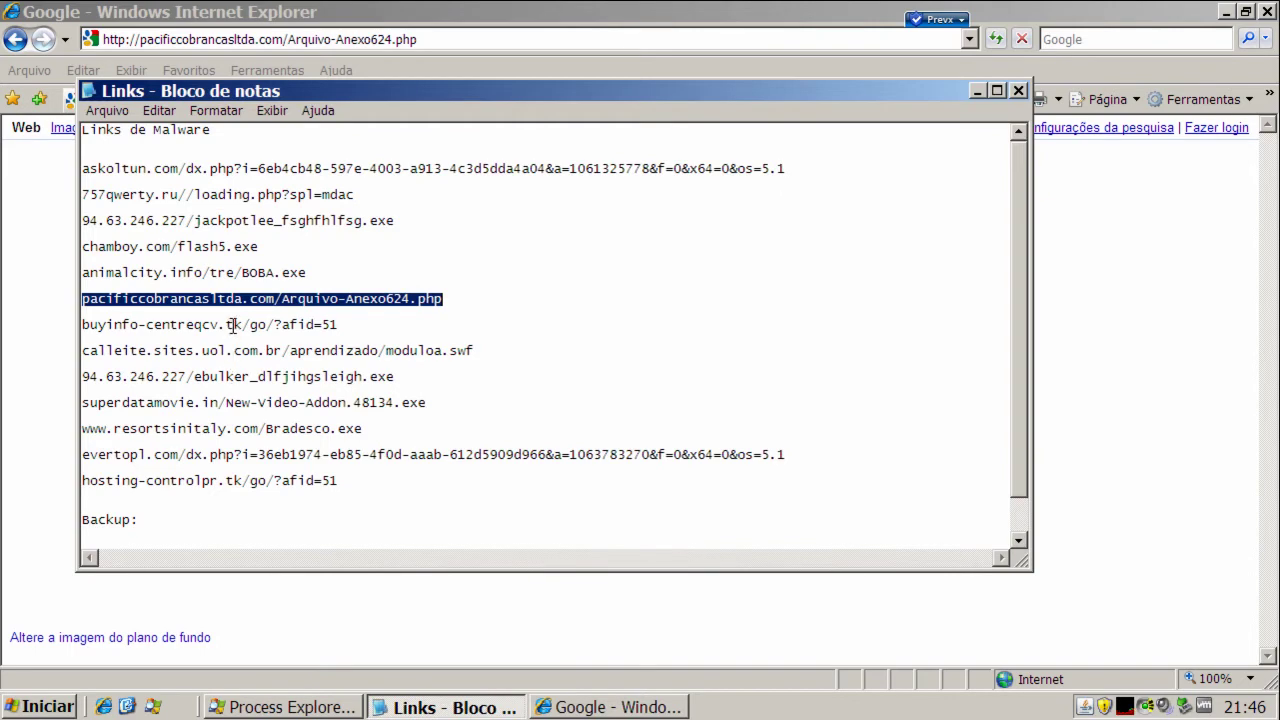
{"action": "left_click", "coordinate": [232, 325]}
{"action": "double_click", "coordinate": [232, 325]}
{"action": "right_click", "coordinate": [232, 325]}
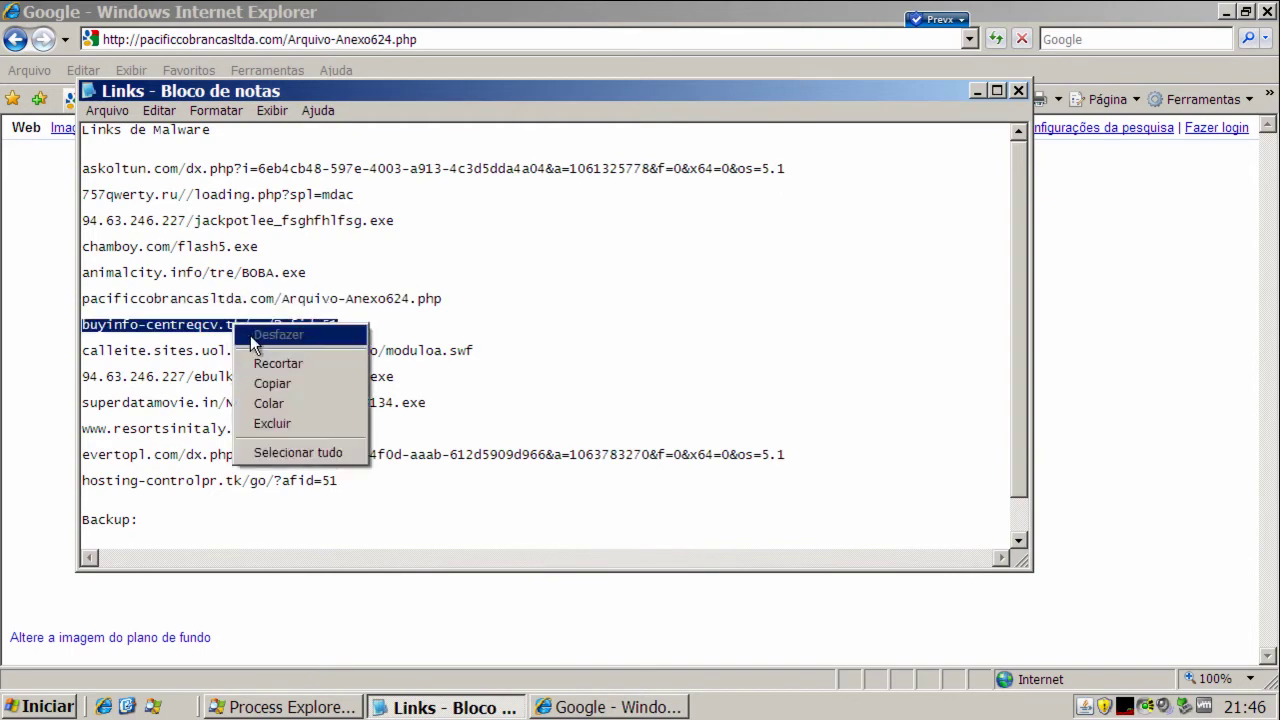
{"action": "left_click", "coordinate": [275, 386]}
{"action": "left_click", "coordinate": [975, 90]}
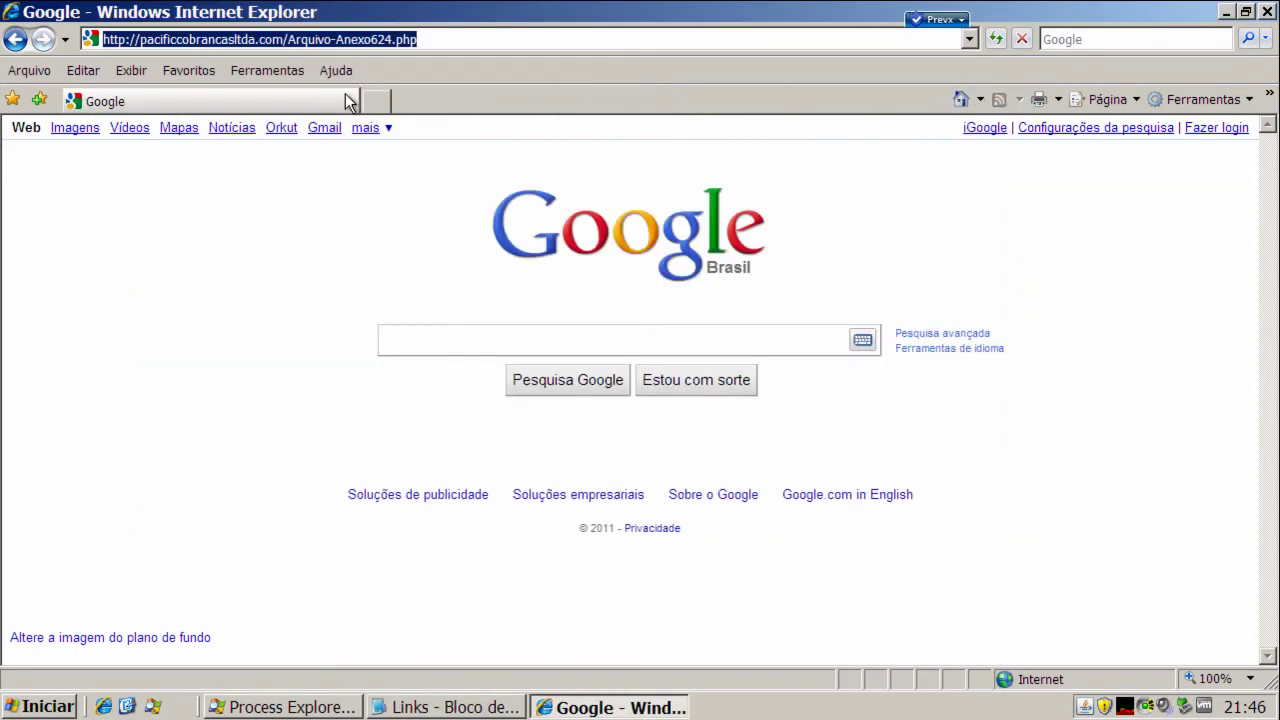
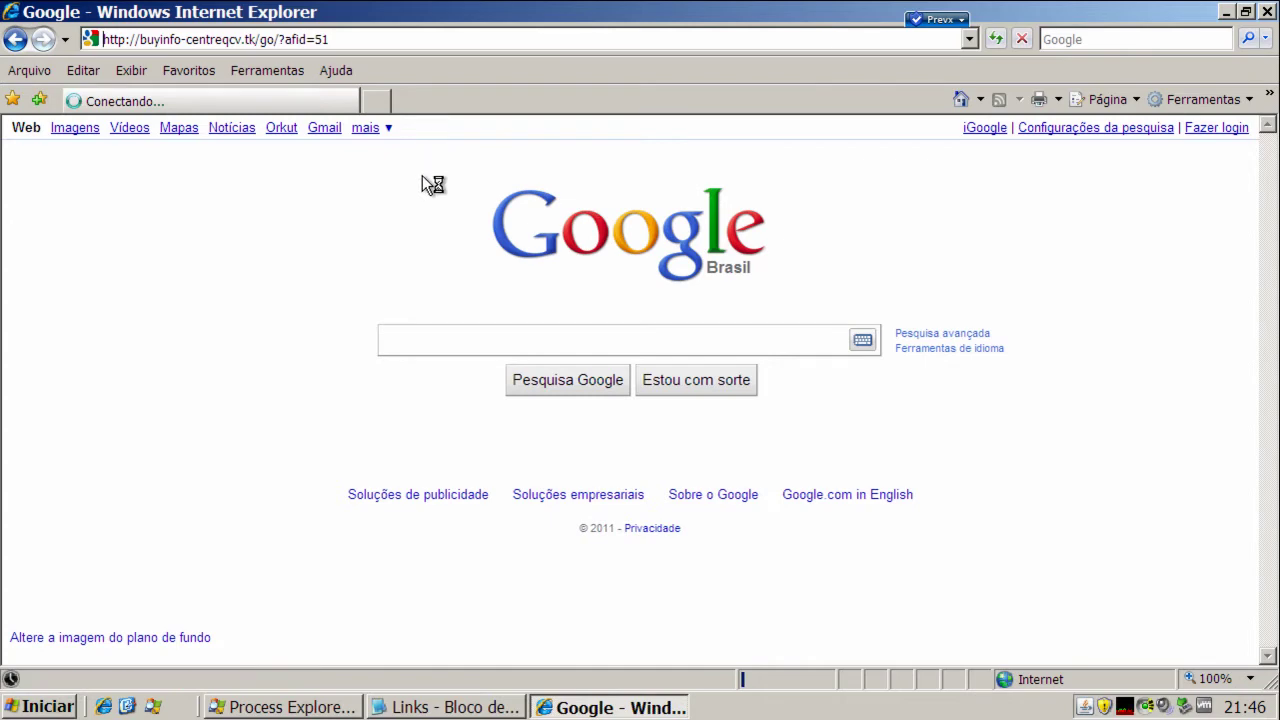
{"action": "left_click", "coordinate": [595, 361]}
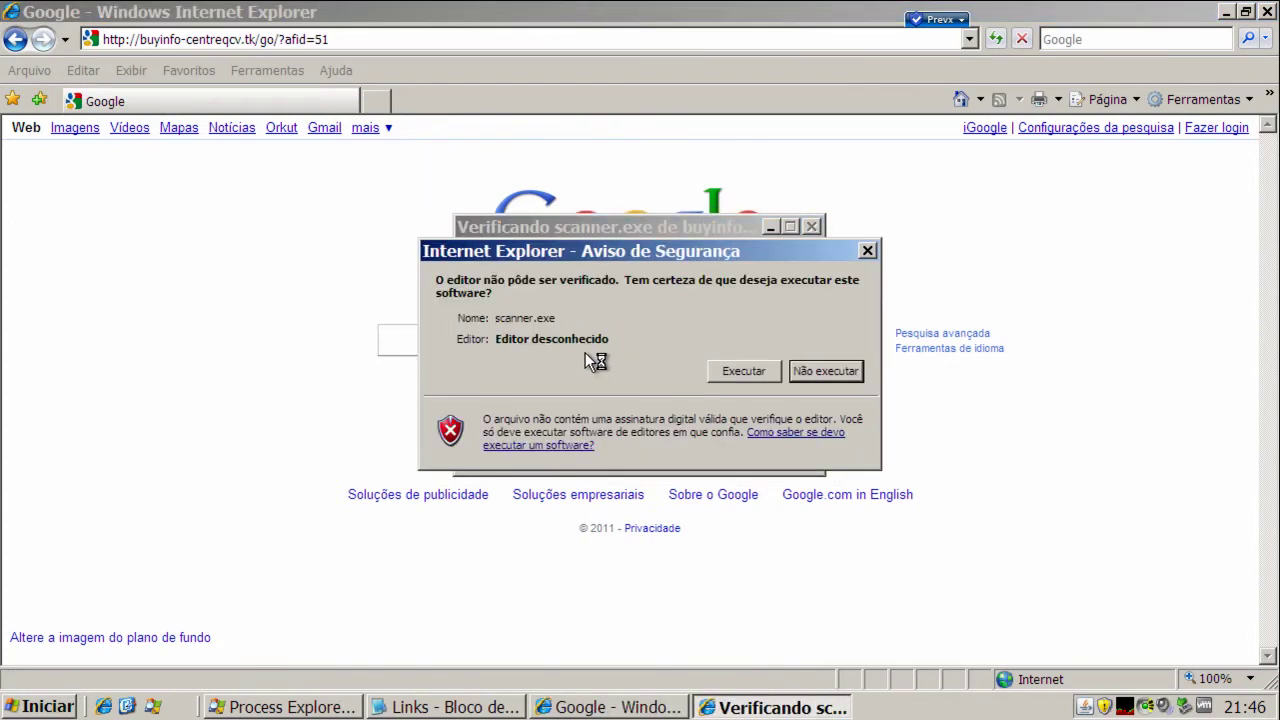
{"action": "left_click", "coordinate": [722, 379]}
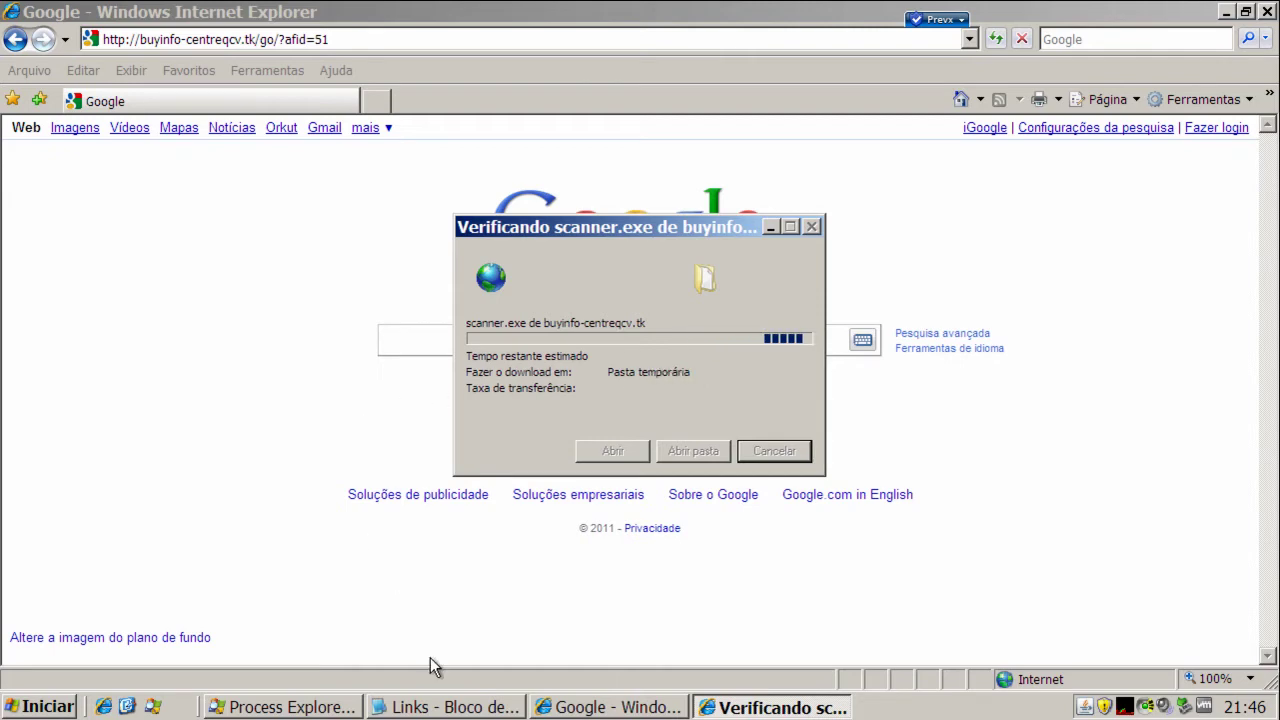
Copy the calleite.sites.uol.com.br/aprendizado/moduloa.swf link from the Links file and minimize the file.
{"action": "left_click", "coordinate": [458, 708]}
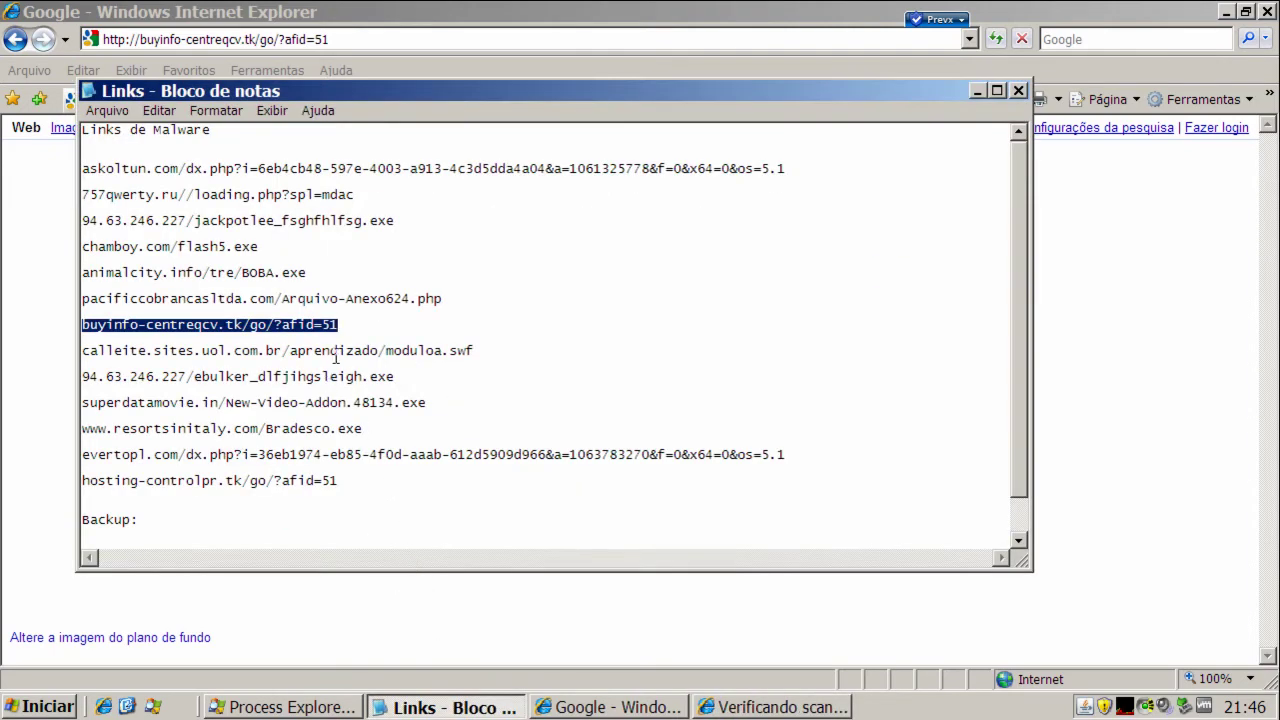
{"action": "double_click", "coordinate": [336, 351]}
{"action": "right_click", "coordinate": [338, 350]}
{"action": "left_click", "coordinate": [377, 406]}
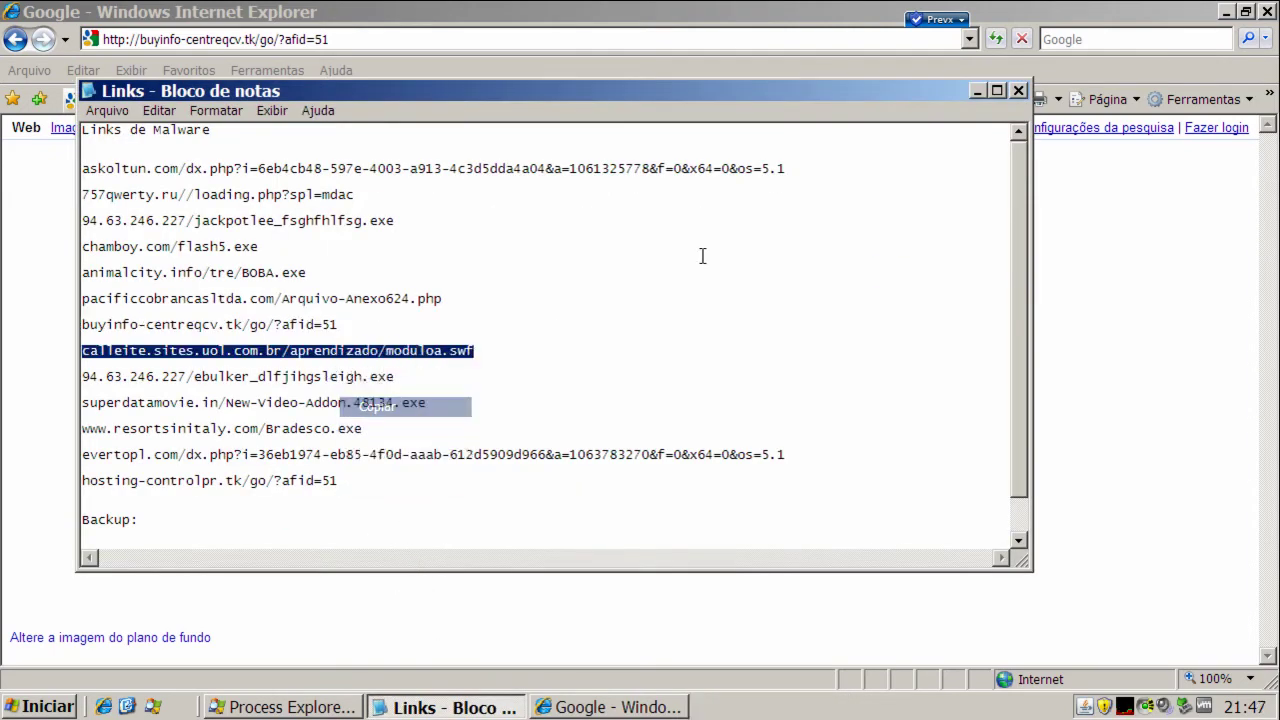
{"action": "left_click", "coordinate": [976, 93]}
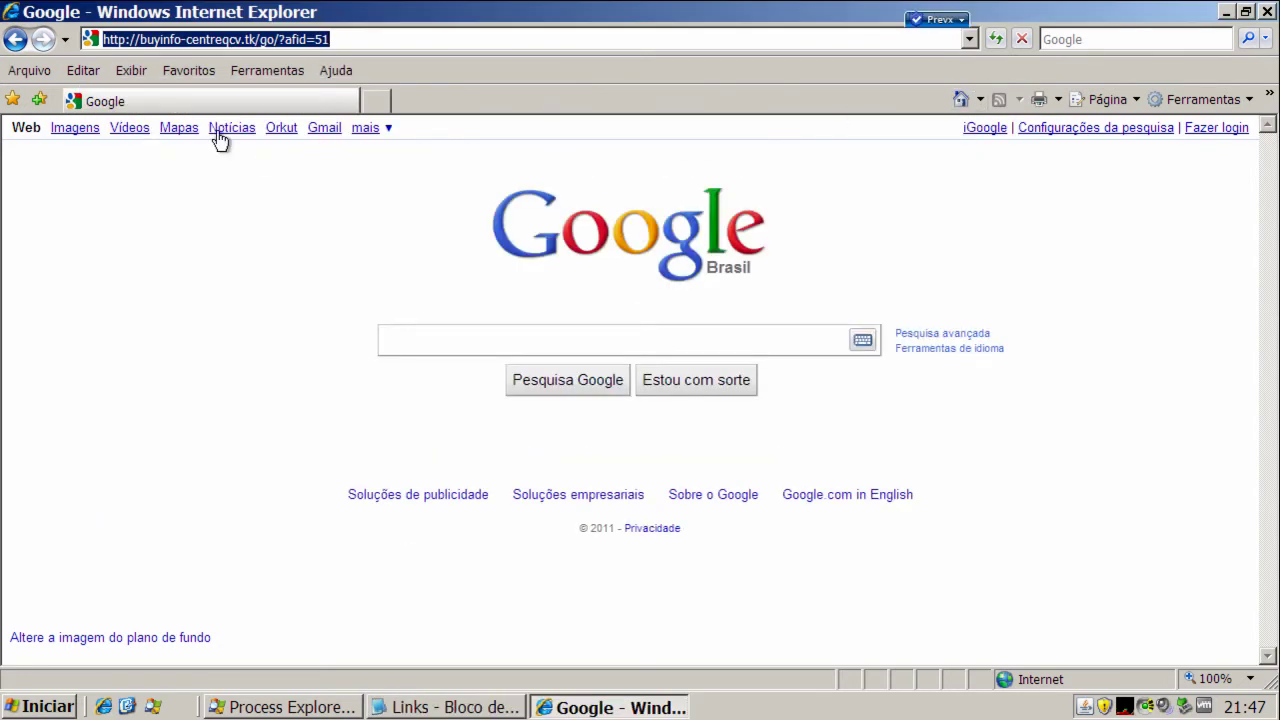
Replace the browser address with the copied calleite.sites.uol.com.br link and open the moduloa.swf download.
{"action": "right_click", "coordinate": [236, 35]}
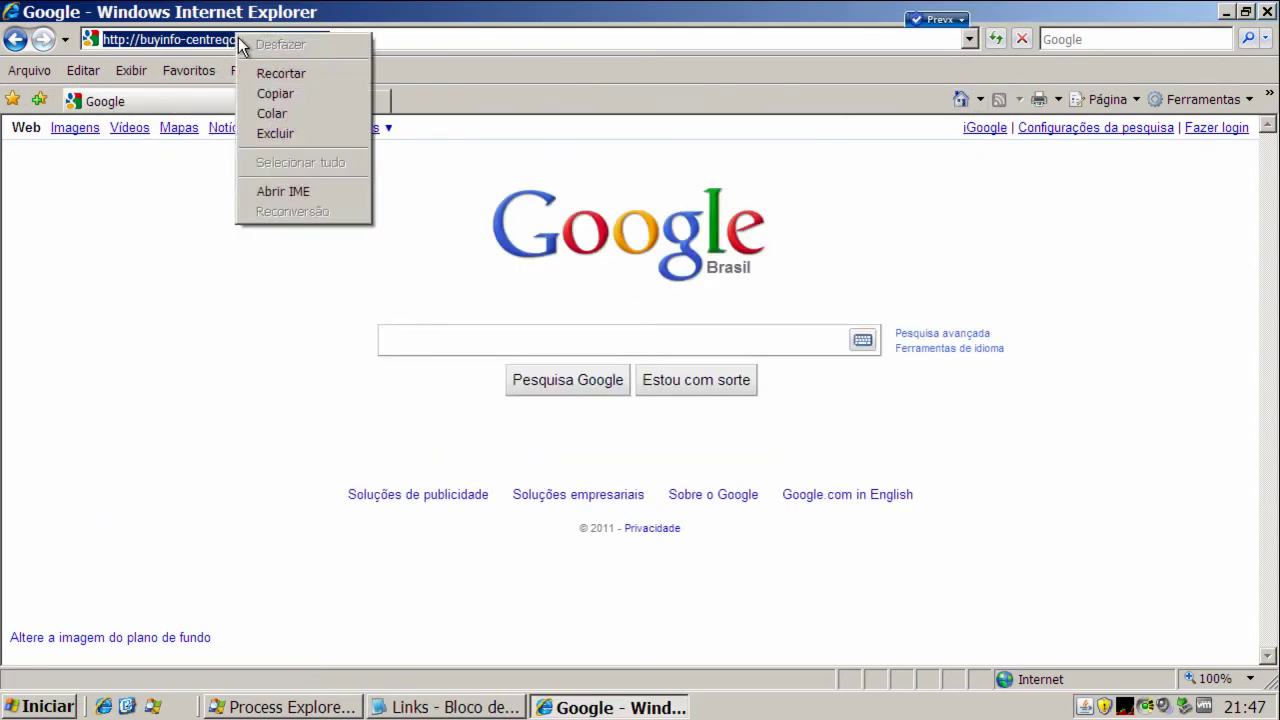
{"action": "left_click", "coordinate": [285, 114]}
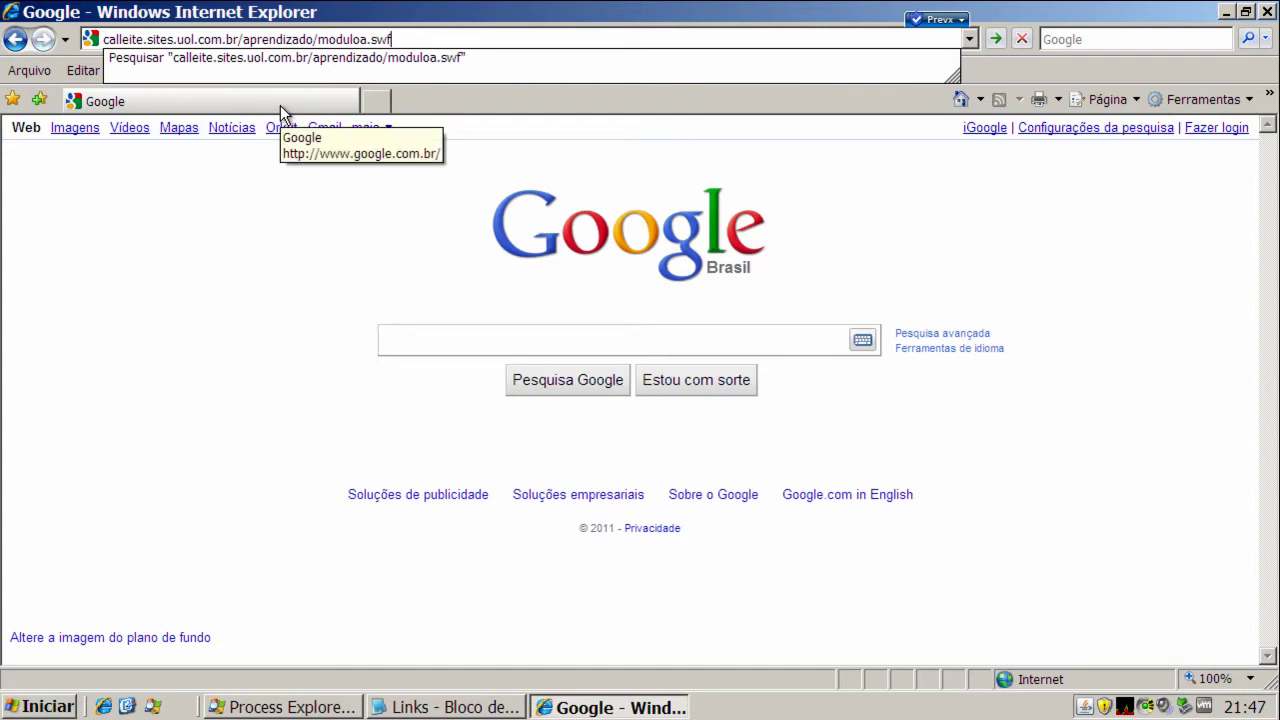
{"action": "key", "text": "Return"}
{"action": "left_click", "coordinate": [605, 368]}
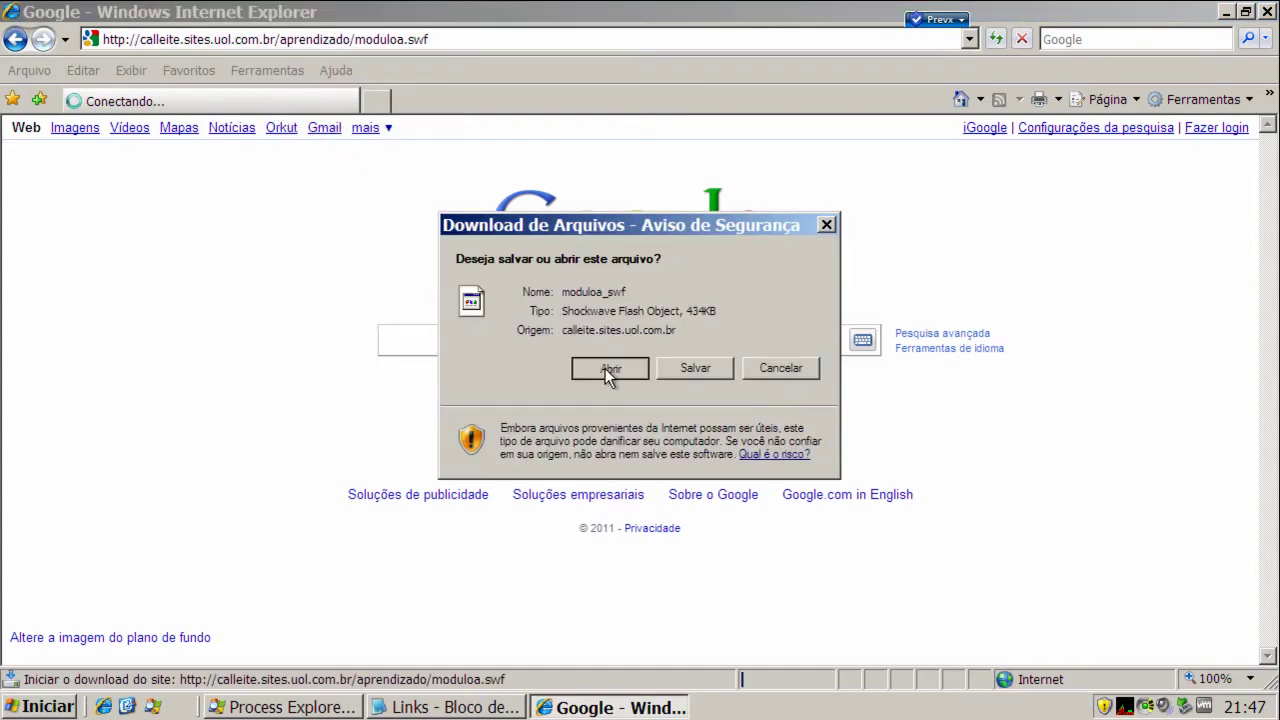
Copy the 94.63.246.227/ebulker_dlfjihgsleigh.exe link from the Links file.
{"action": "left_click", "coordinate": [455, 707]}
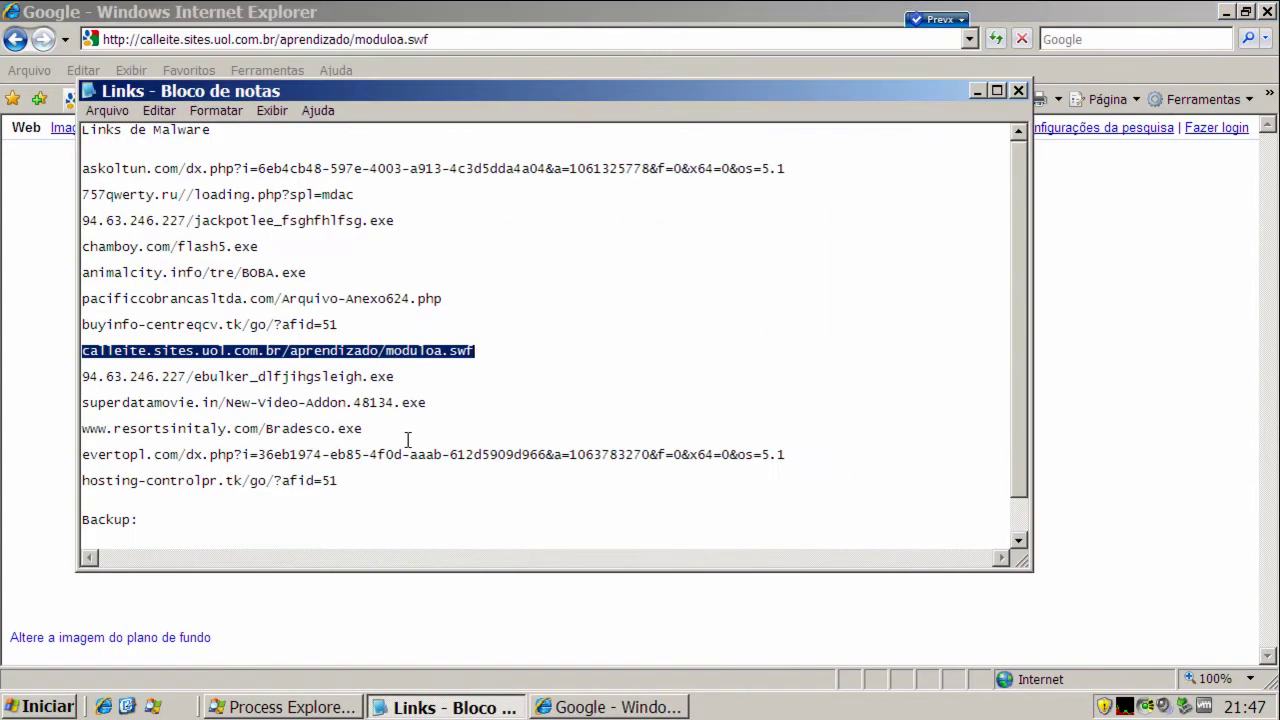
{"action": "double_click", "coordinate": [366, 376]}
{"action": "right_click", "coordinate": [366, 376]}
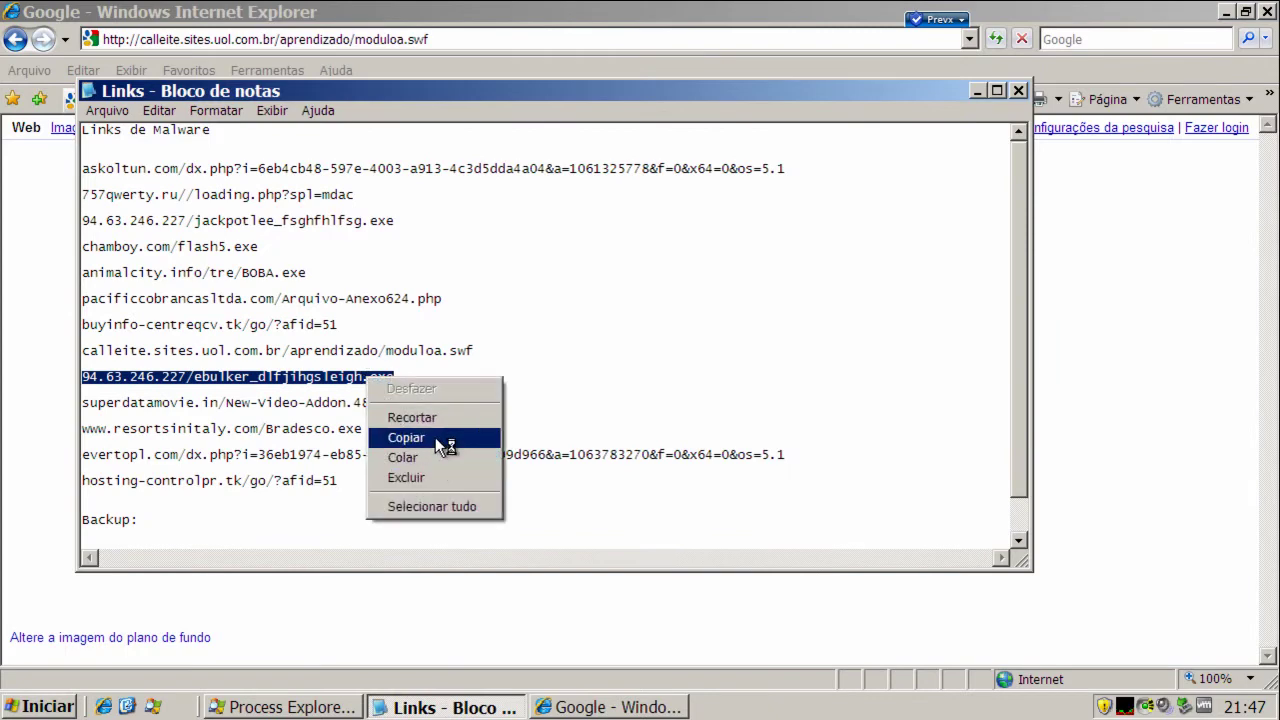
{"action": "left_click", "coordinate": [435, 437]}
Replace the browser address with the copied 94.63.246.227 link and run ebulker_dlfjihgsleigh.exe despite the security warning.
{"action": "left_click", "coordinate": [240, 39]}
{"action": "left_click_drag", "start_coordinate": [103, 39], "coordinate": [245, 39]}
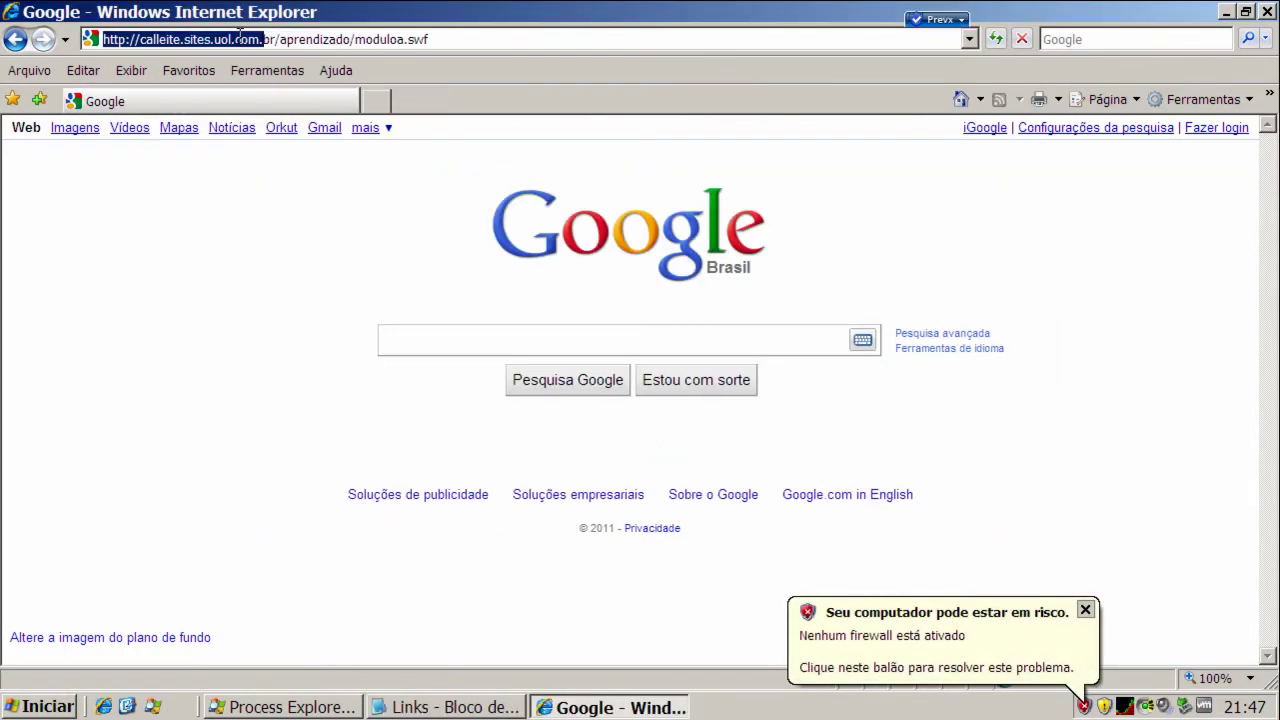
{"action": "left_click_drag", "start_coordinate": [475, 39], "coordinate": [62, 42]}
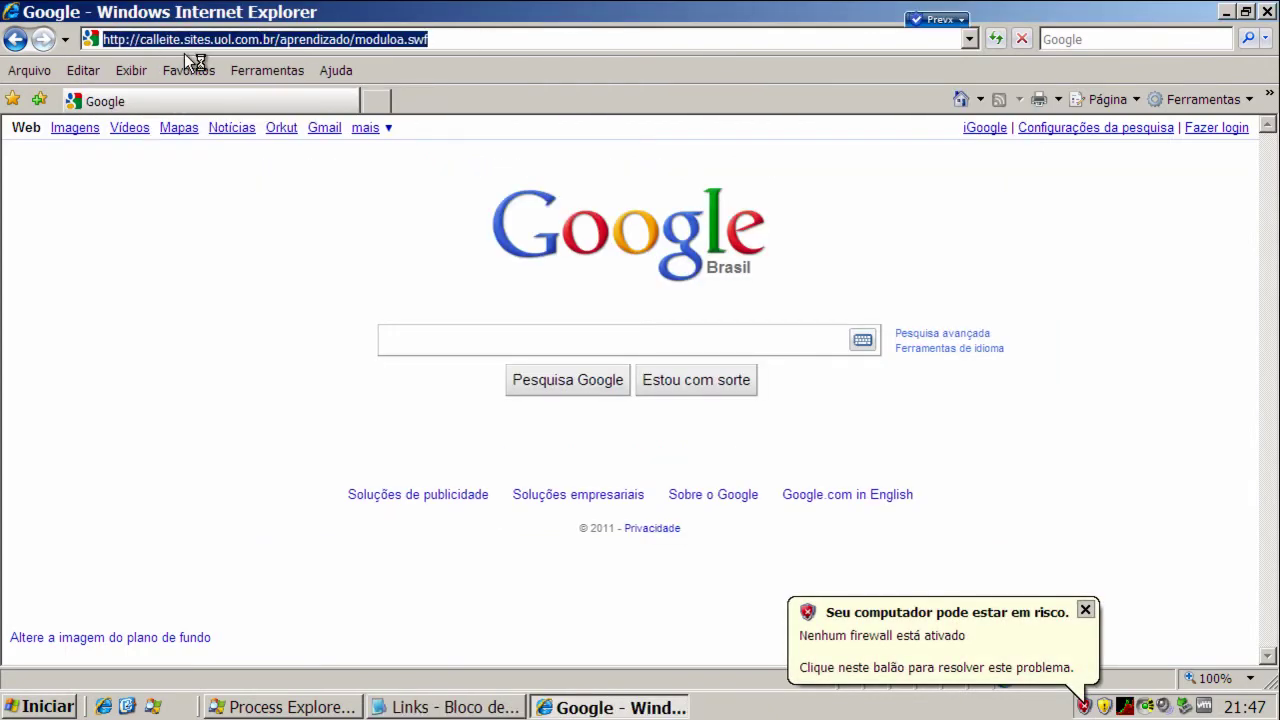
{"action": "right_click", "coordinate": [229, 42]}
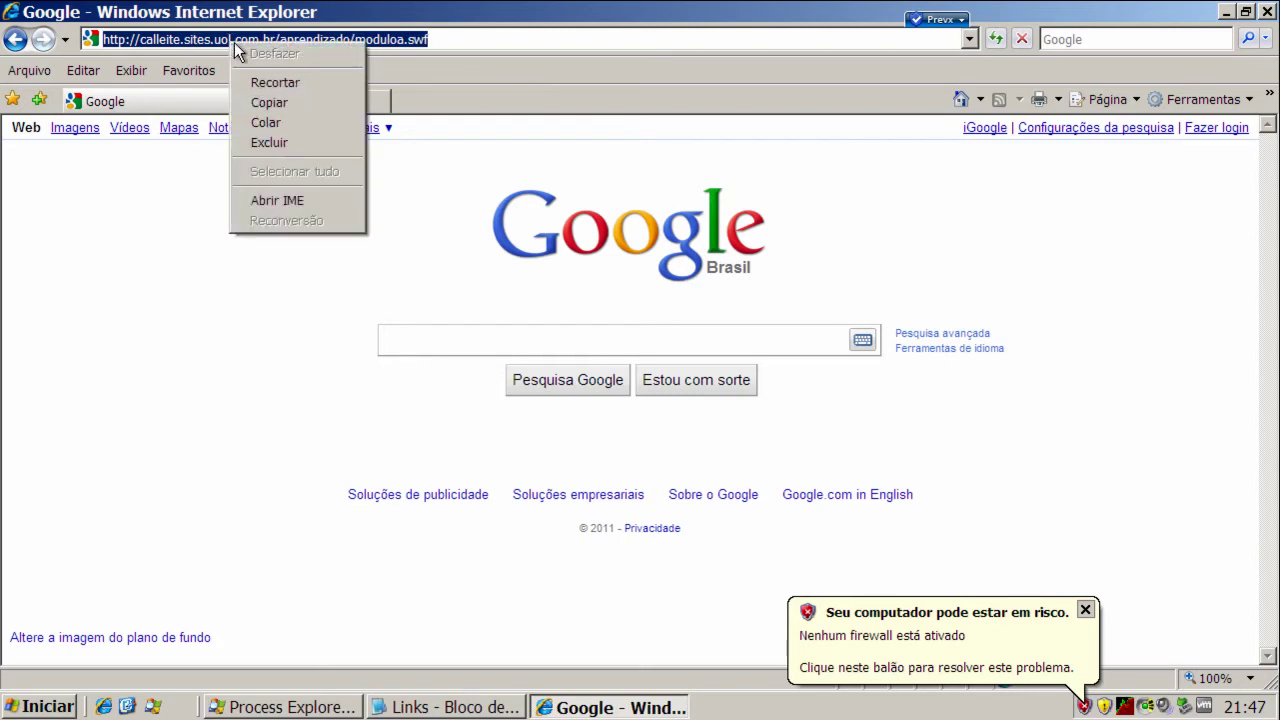
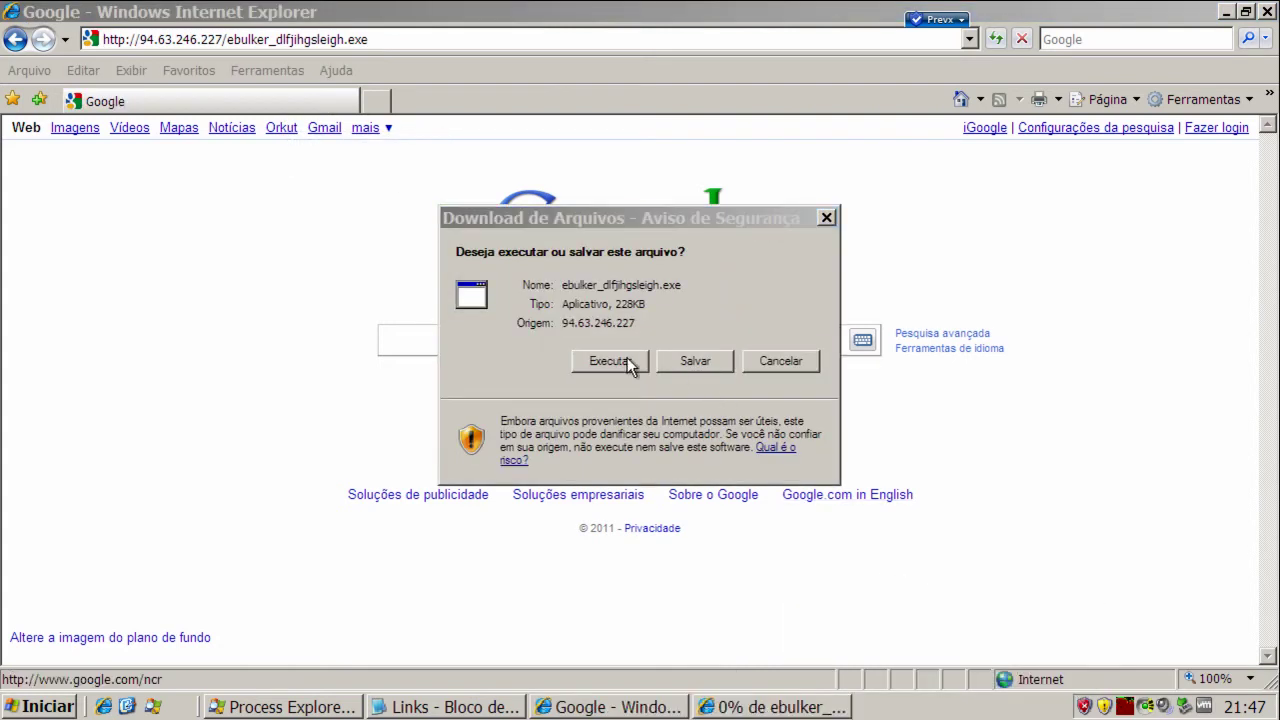
{"action": "left_click", "coordinate": [600, 361]}
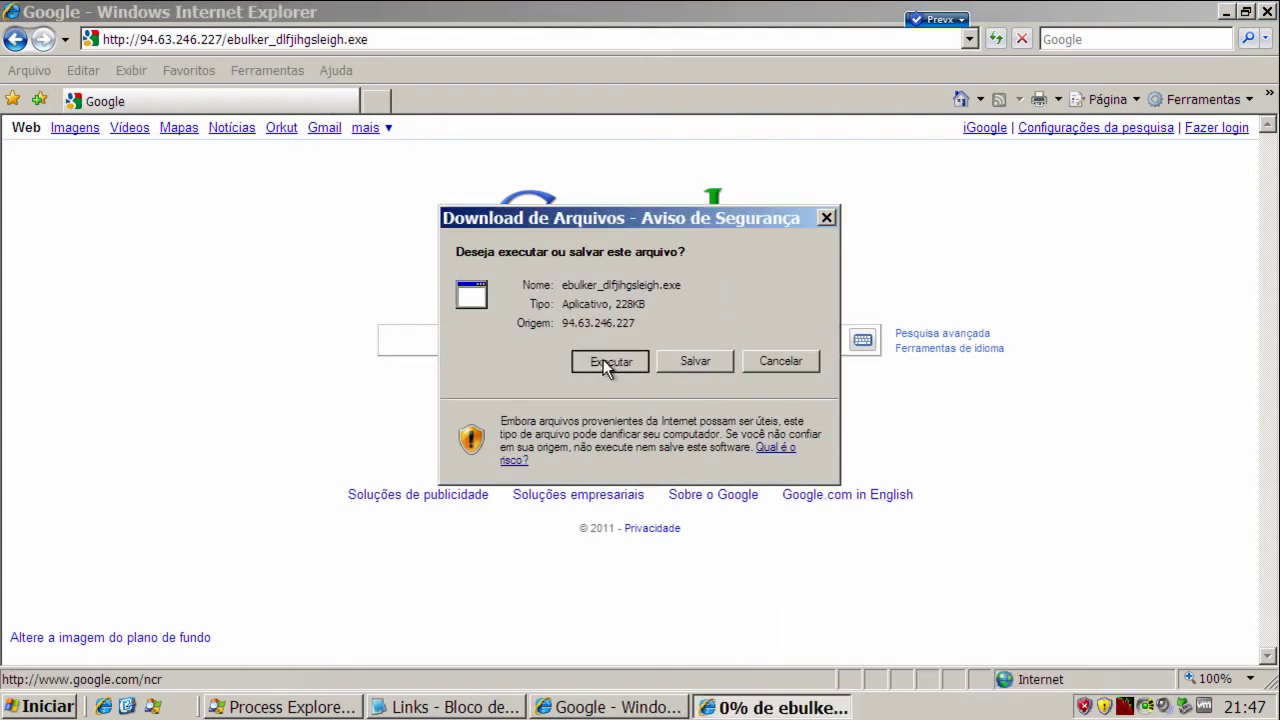
{"action": "left_click", "coordinate": [750, 375]}
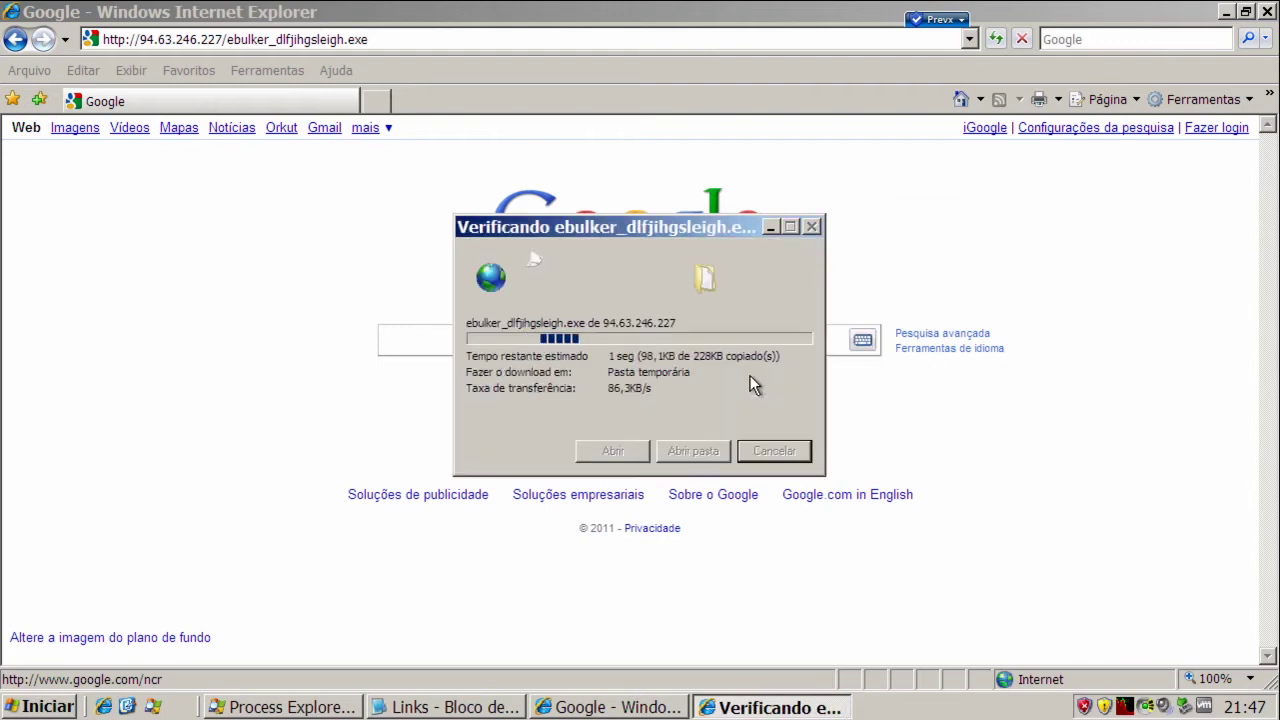
Copy the superdatamovie.in/New-Video-Addon.48134.exe link from the Links file and minimize the file.
{"action": "left_click", "coordinate": [488, 708]}
{"action": "double_click", "coordinate": [344, 404]}
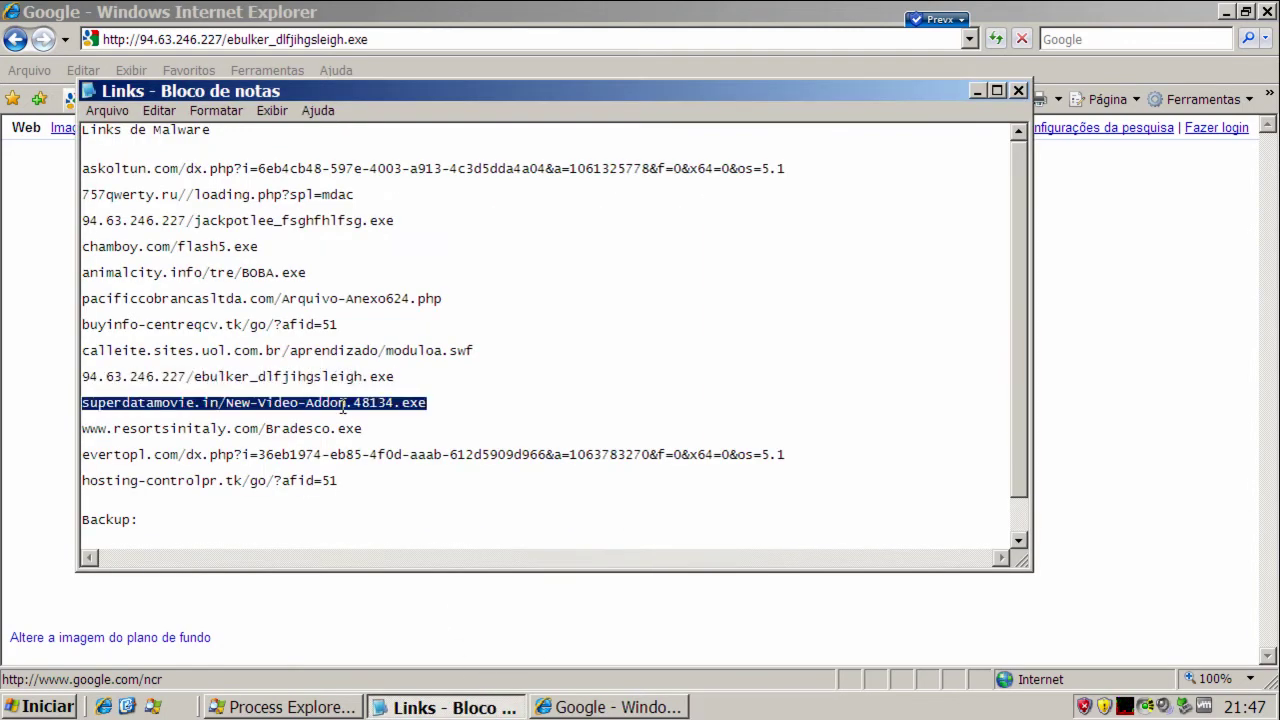
{"action": "right_click", "coordinate": [343, 406]}
{"action": "left_click", "coordinate": [383, 467]}
{"action": "left_click", "coordinate": [977, 93]}
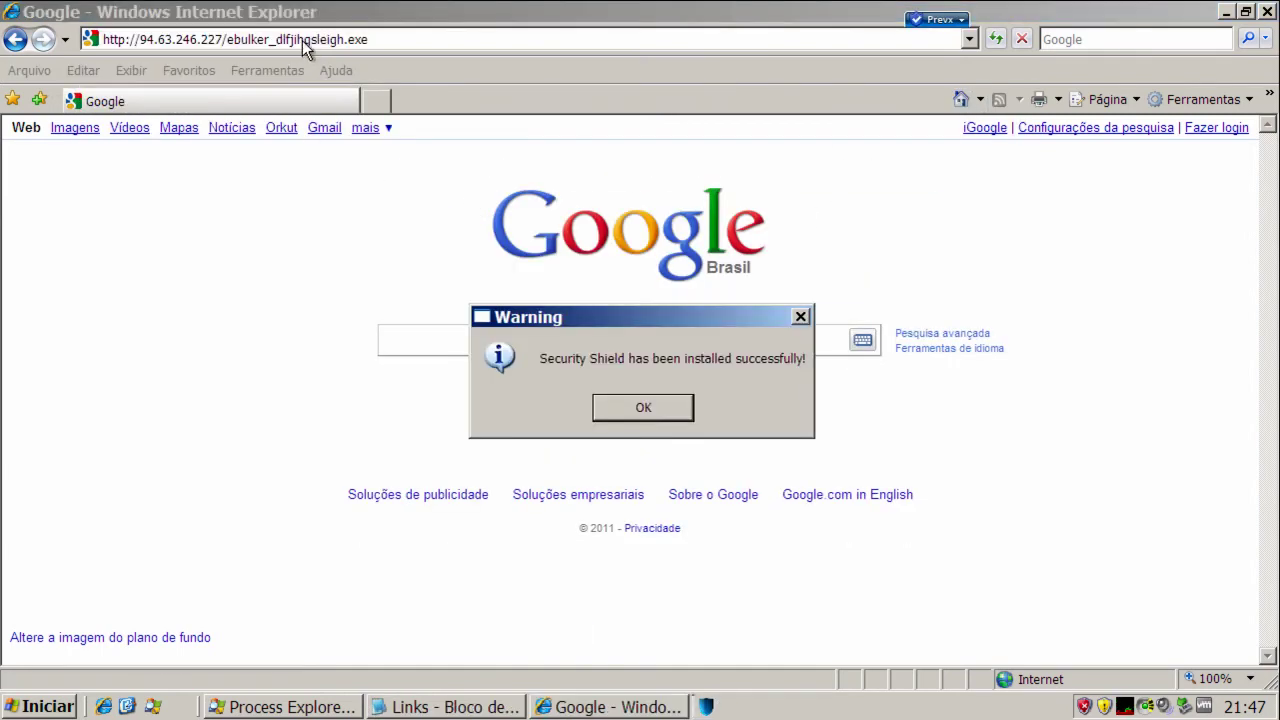
Dismiss the Security Shield message and window, kill the ltqzddj.exe process in Process Explorer, and minimize Process Explorer.
{"action": "left_click", "coordinate": [647, 408]}
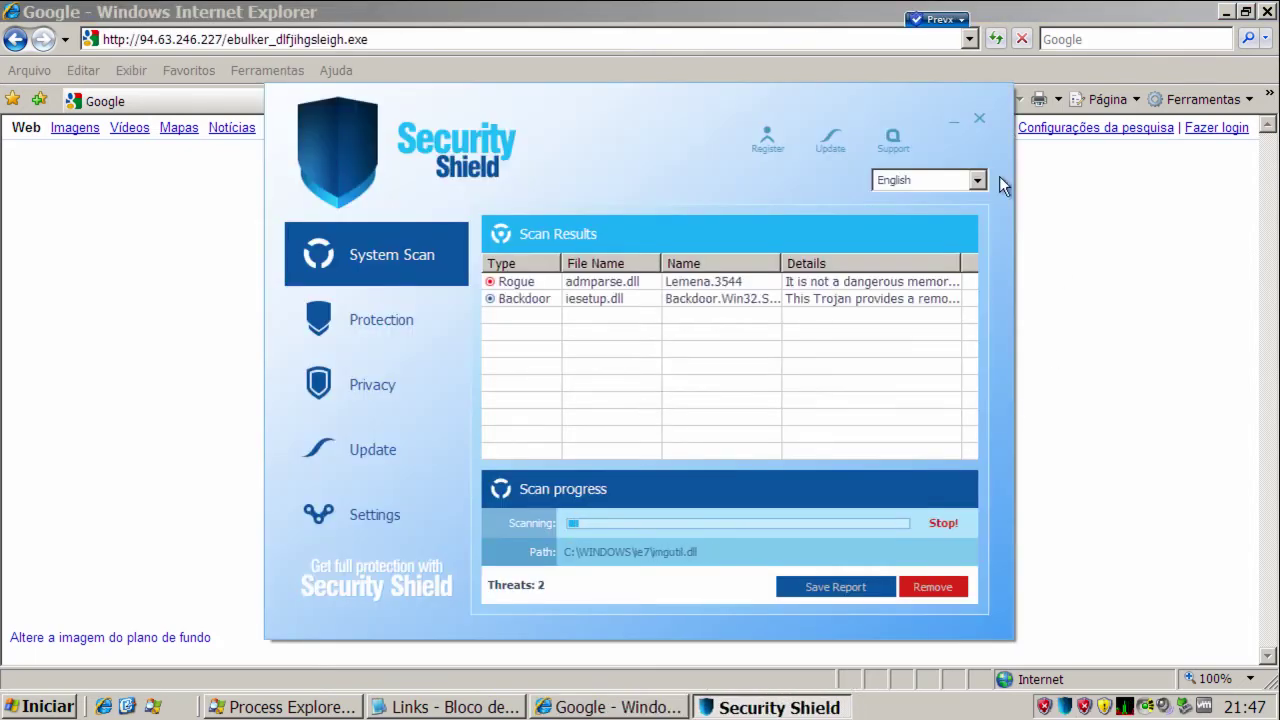
{"action": "left_click", "coordinate": [980, 120]}
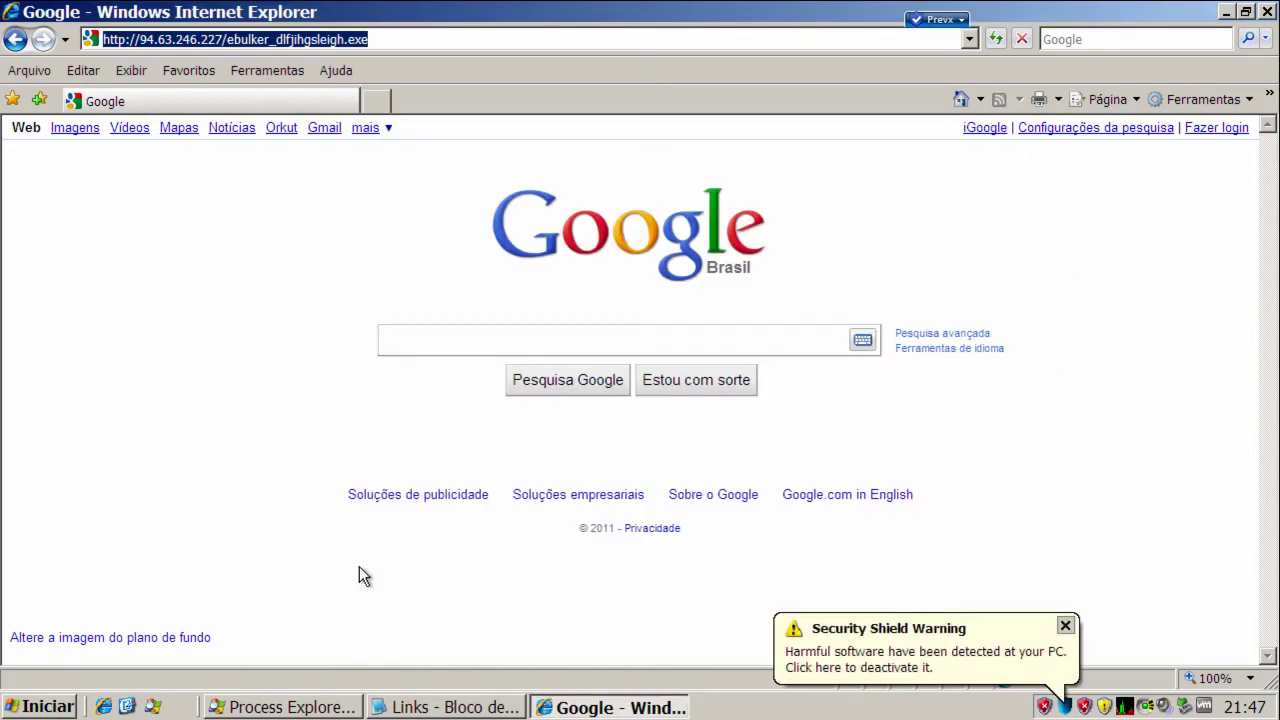
{"action": "left_click", "coordinate": [247, 710]}
{"action": "left_click", "coordinate": [178, 205]}
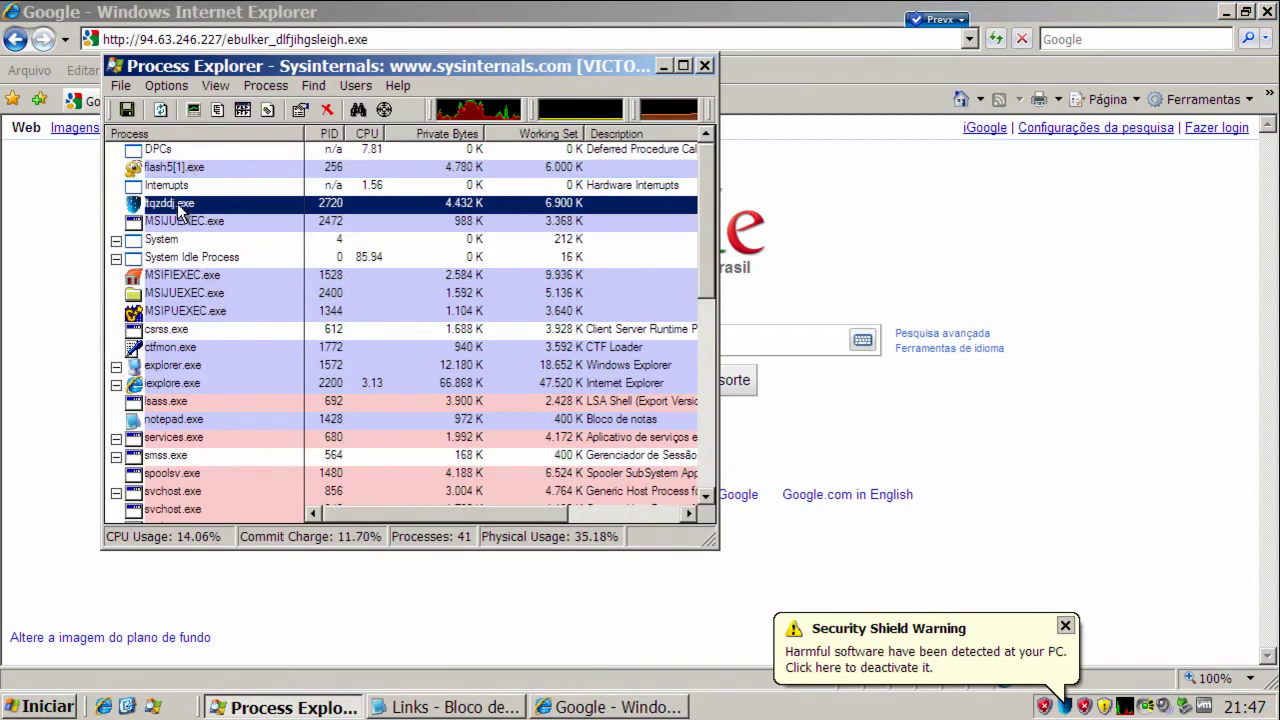
{"action": "right_click", "coordinate": [178, 206]}
{"action": "left_click", "coordinate": [228, 273]}
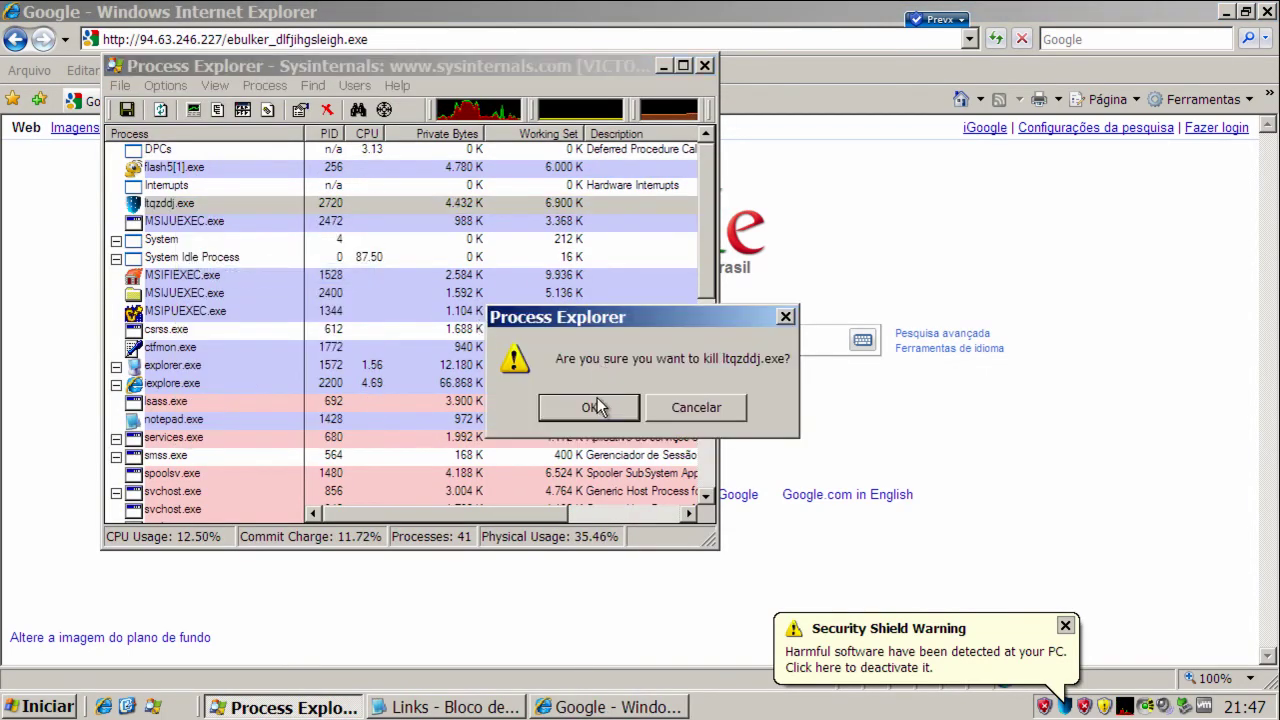
{"action": "left_click", "coordinate": [586, 406]}
{"action": "left_click", "coordinate": [663, 66]}
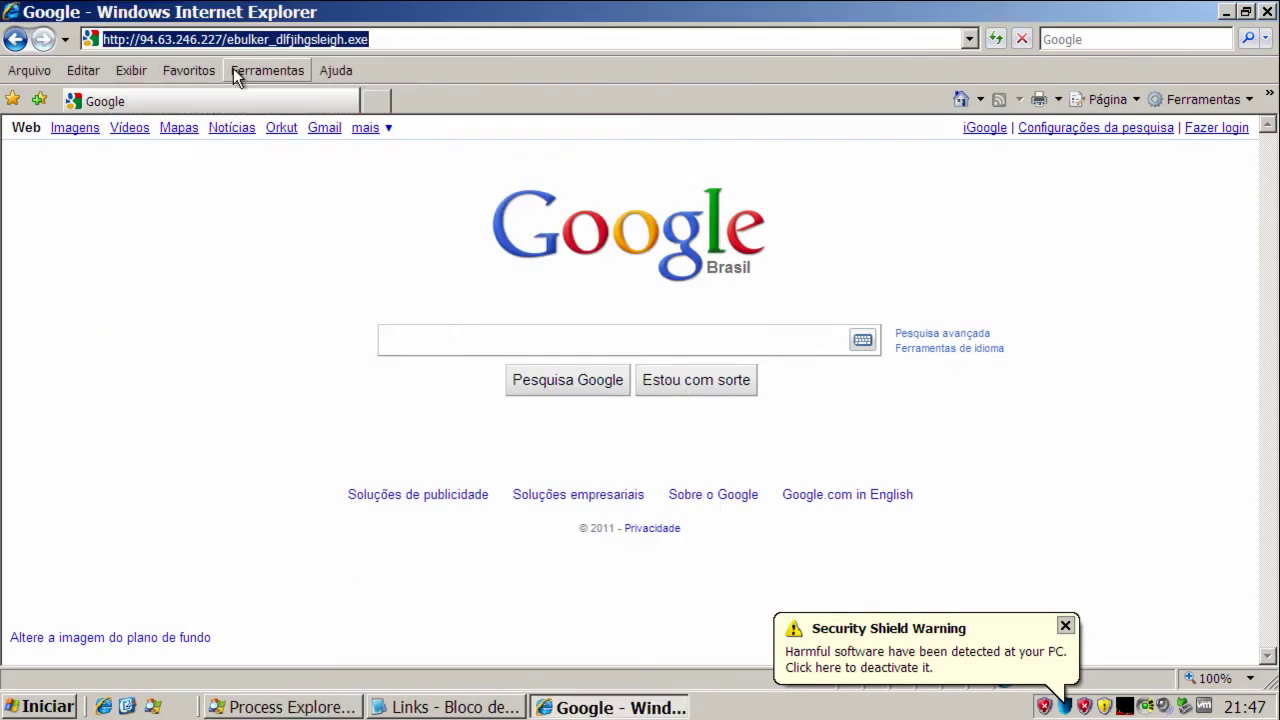
Replace the browser address with the copied superdatamovie.in link and run New-Video-Addon.48134.exe despite the security warning.
{"action": "right_click", "coordinate": [232, 44]}
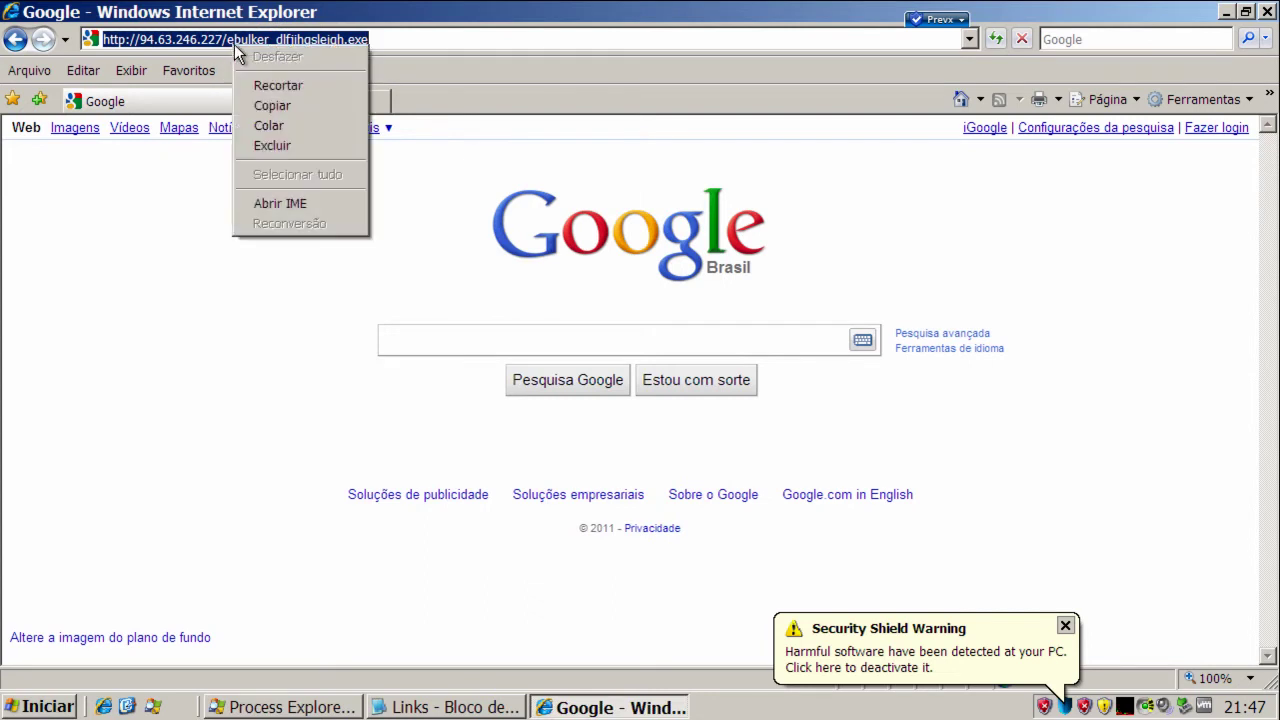
{"action": "left_click", "coordinate": [278, 120]}
{"action": "key", "text": "Return"}
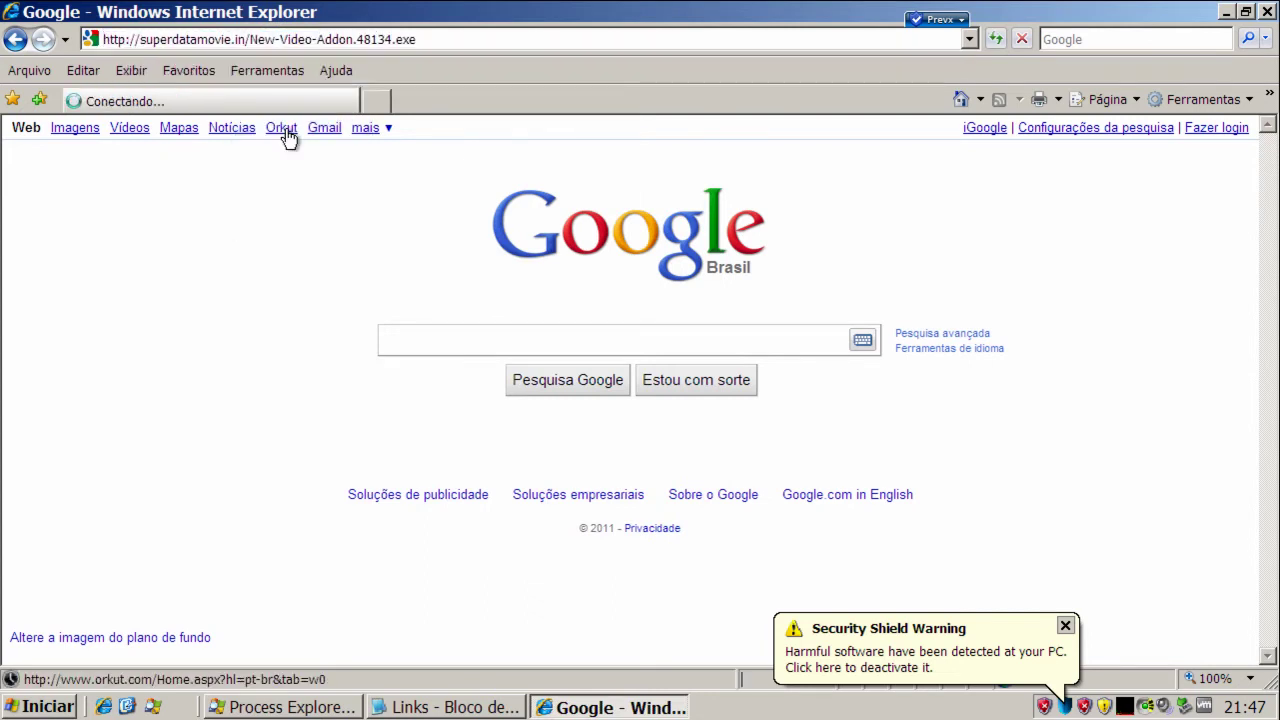
{"action": "left_click", "coordinate": [632, 367]}
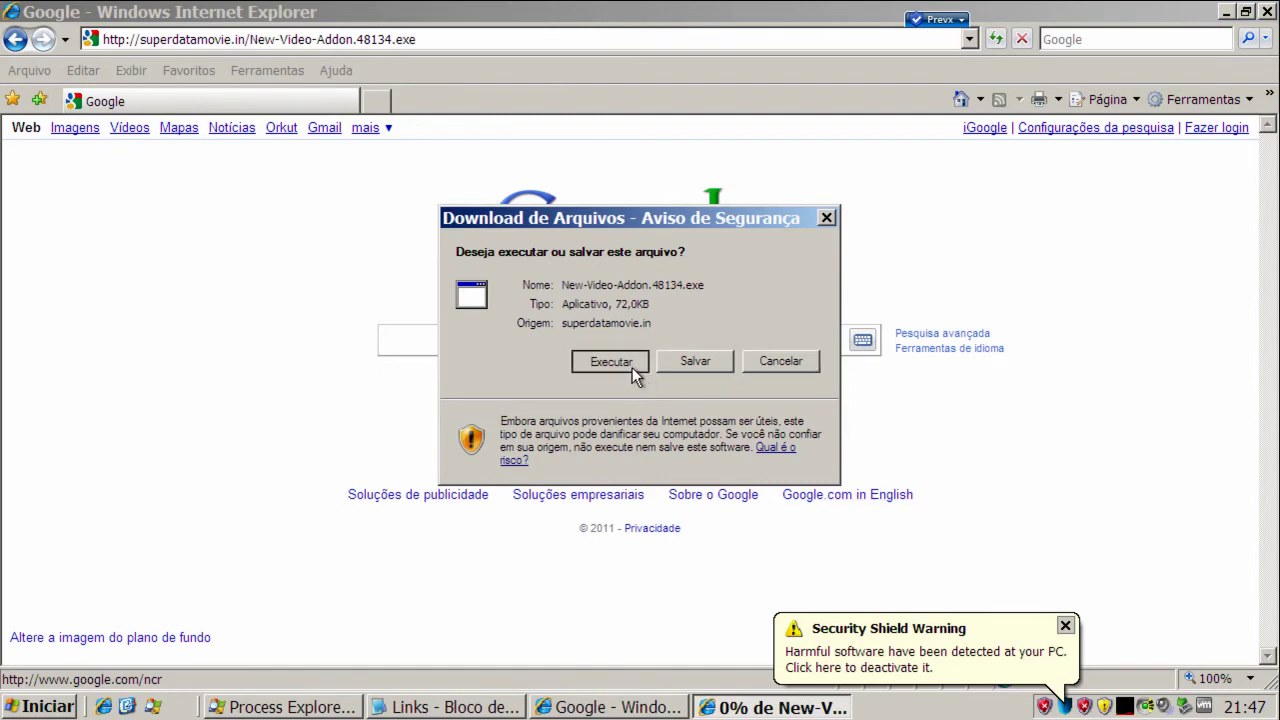
{"action": "left_click", "coordinate": [752, 381]}
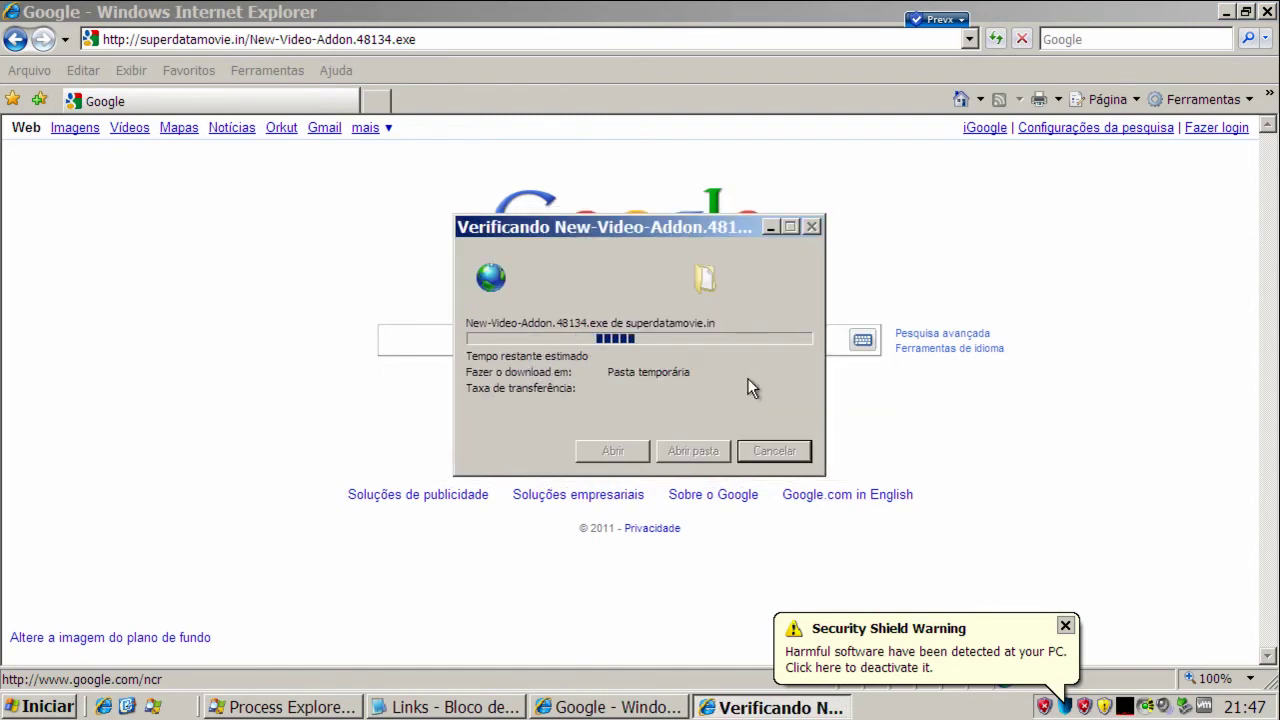
{"action": "left_click", "coordinate": [1060, 652]}
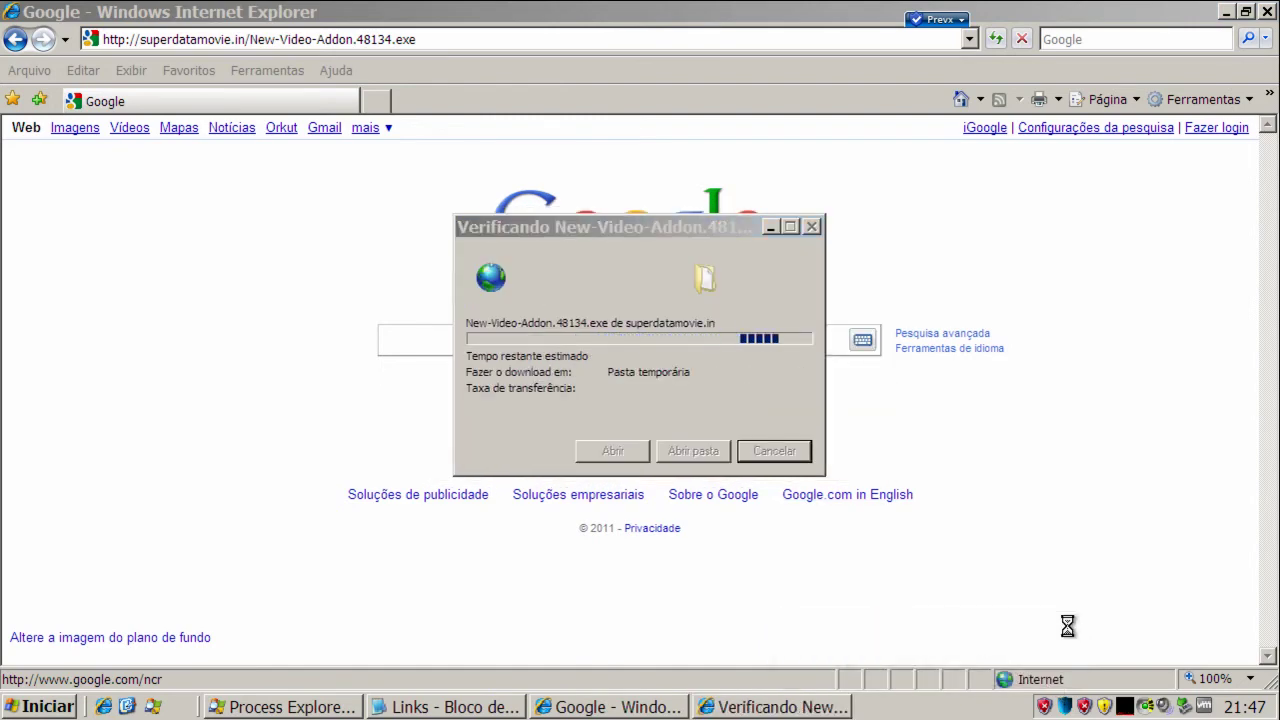
{"action": "left_click", "coordinate": [447, 706]}
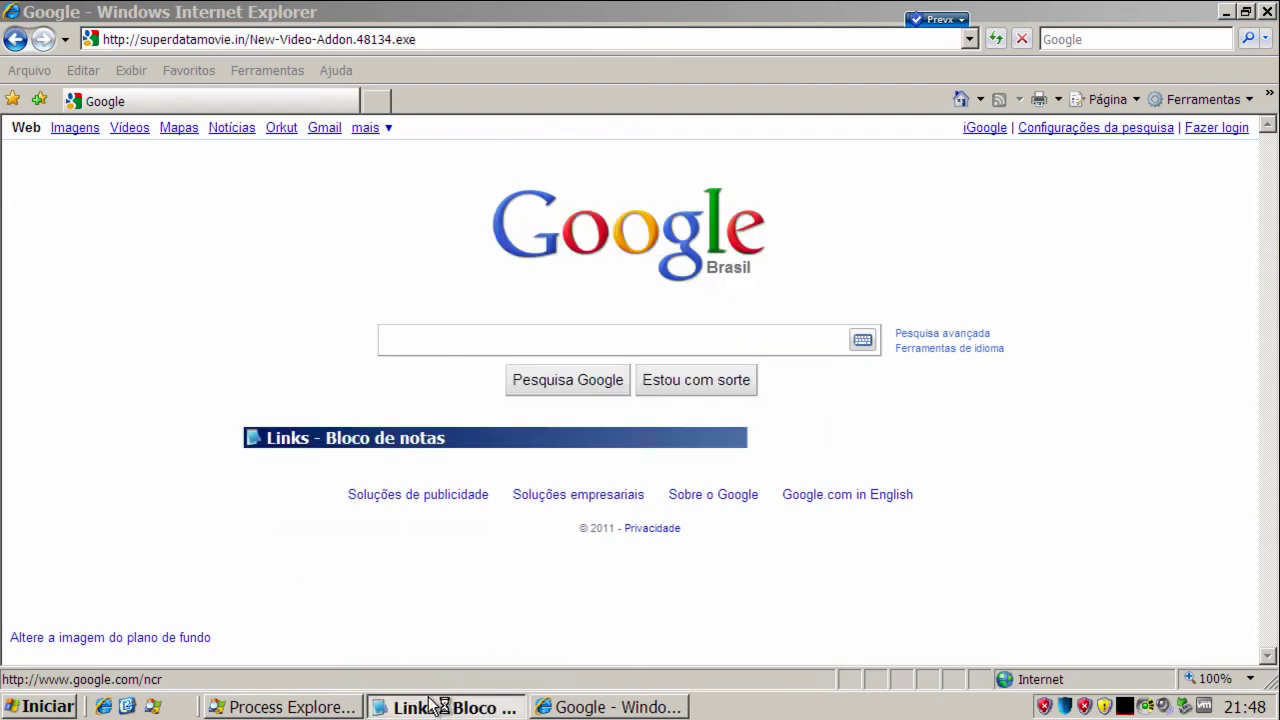
{"action": "double_click", "coordinate": [306, 428]}
{"action": "right_click", "coordinate": [306, 429]}
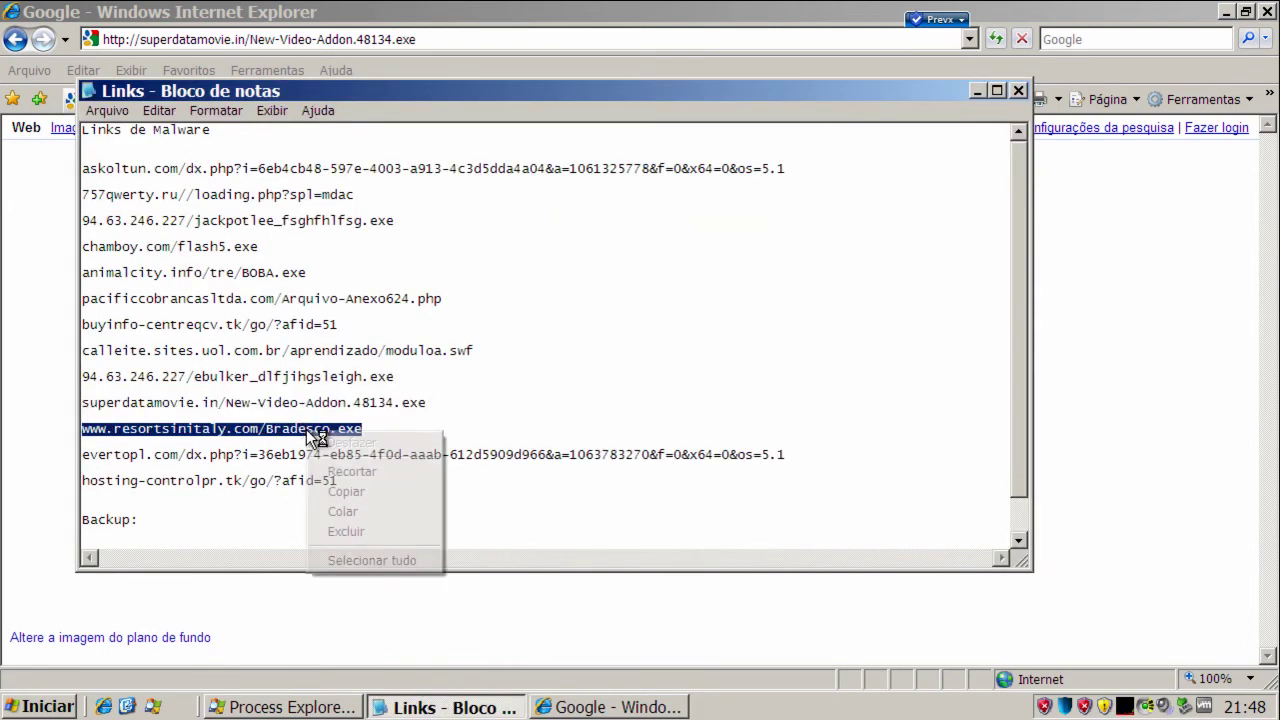
{"action": "left_click", "coordinate": [346, 496]}
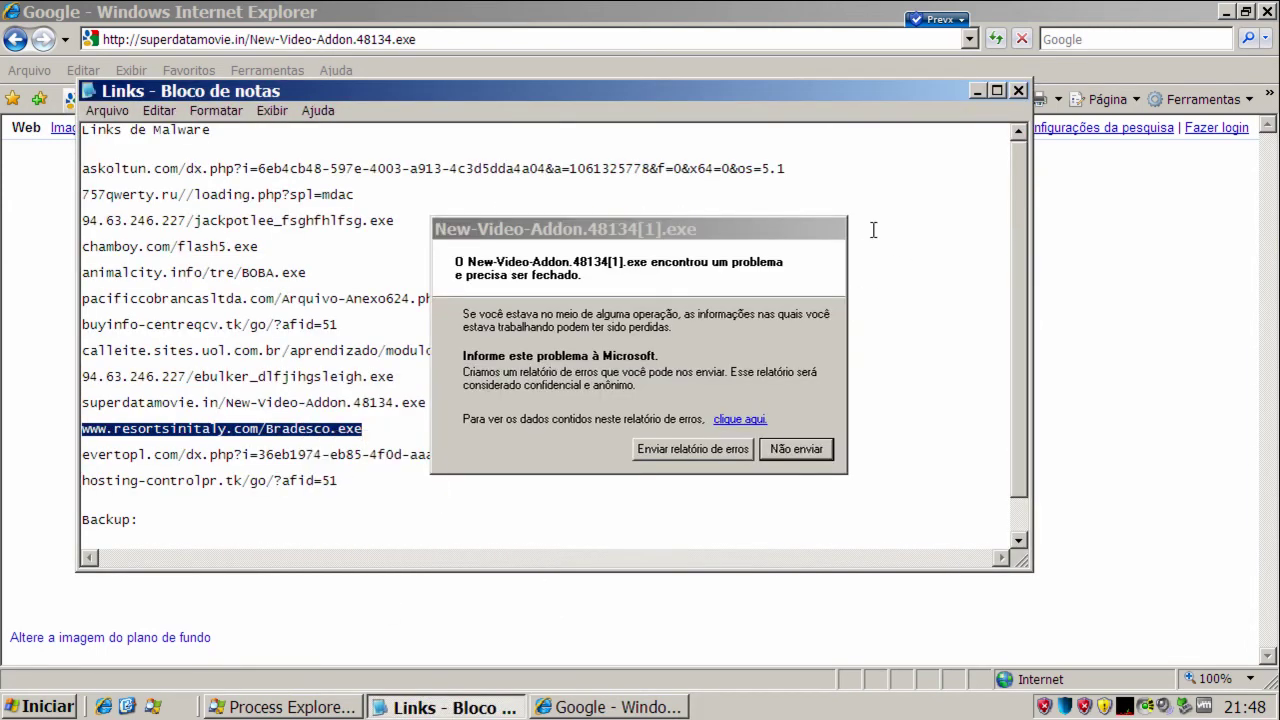
{"action": "left_click", "coordinate": [794, 448]}
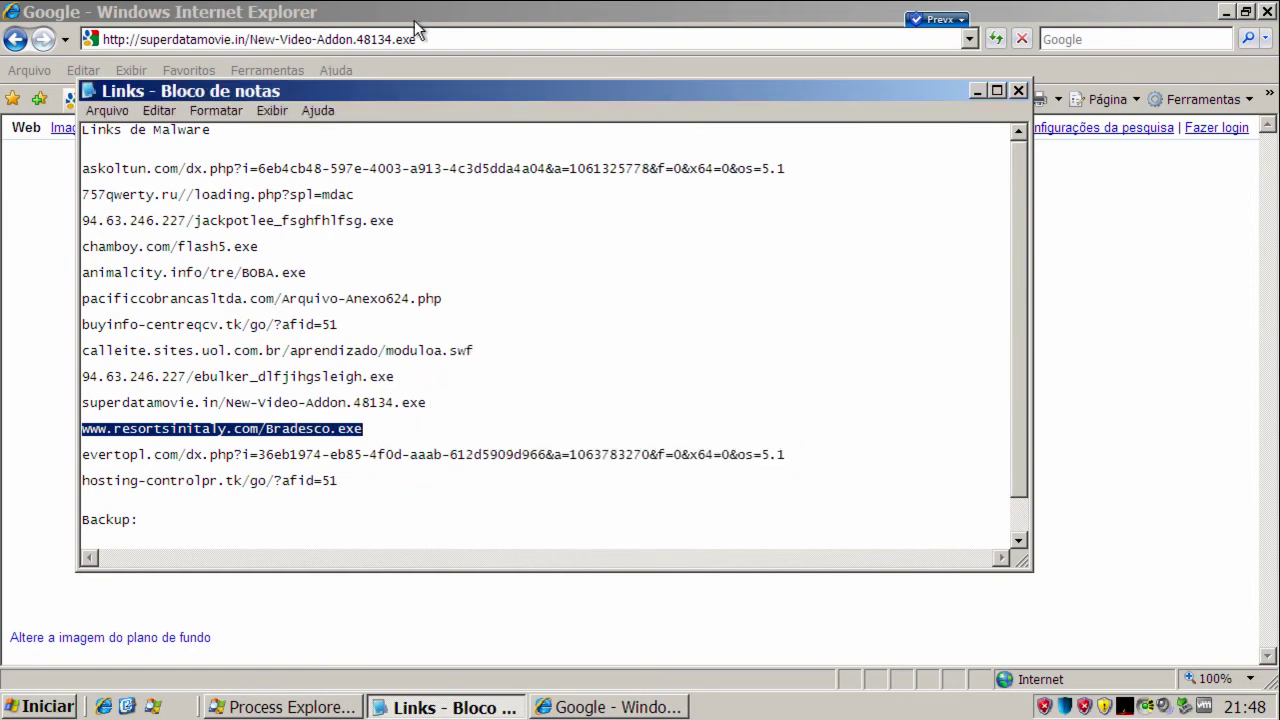
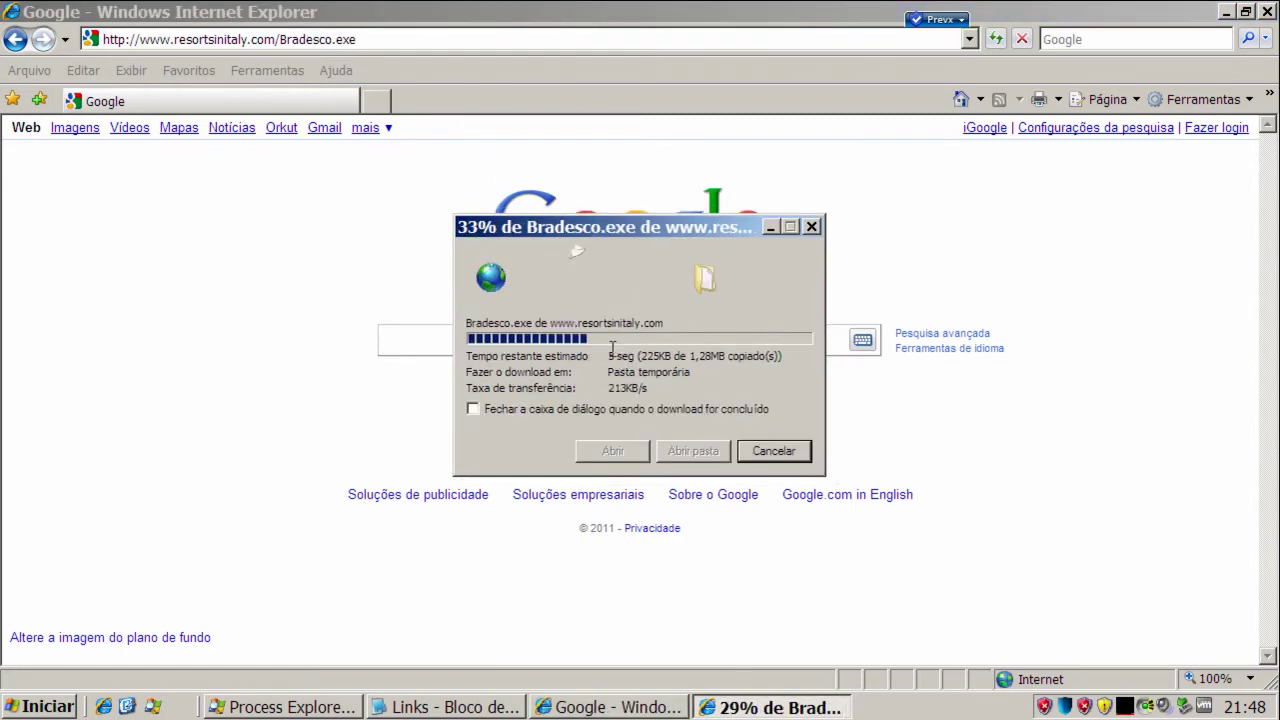
Kill the Bradesco[1].exe process launched by the download in Process Explorer and minimize Process Explorer.
{"action": "left_click", "coordinate": [778, 449]}
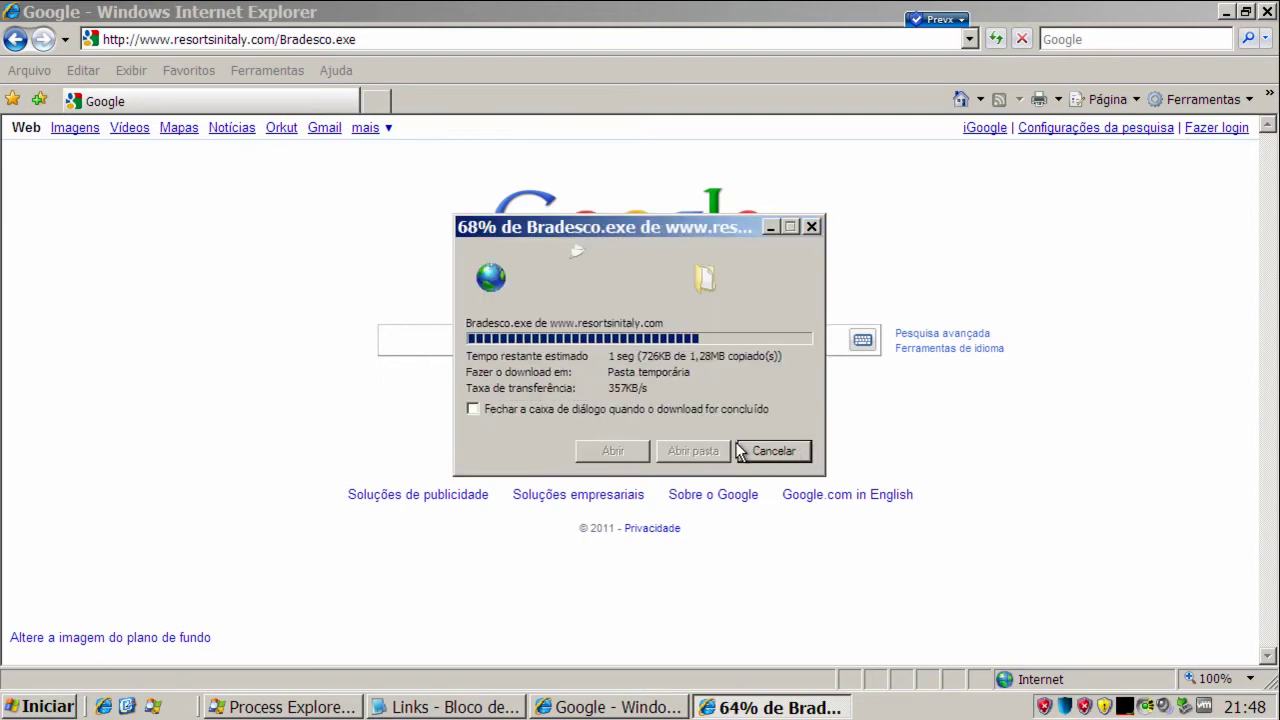
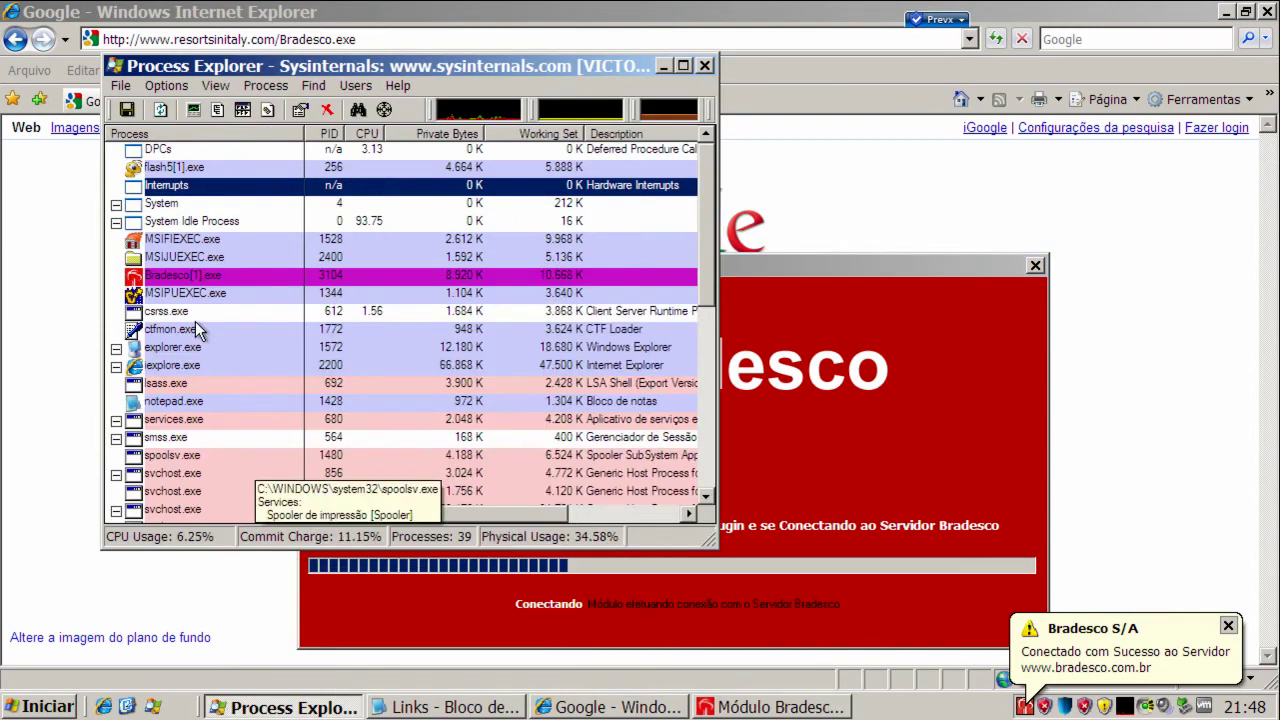
{"action": "left_click", "coordinate": [194, 278]}
{"action": "right_click", "coordinate": [194, 278]}
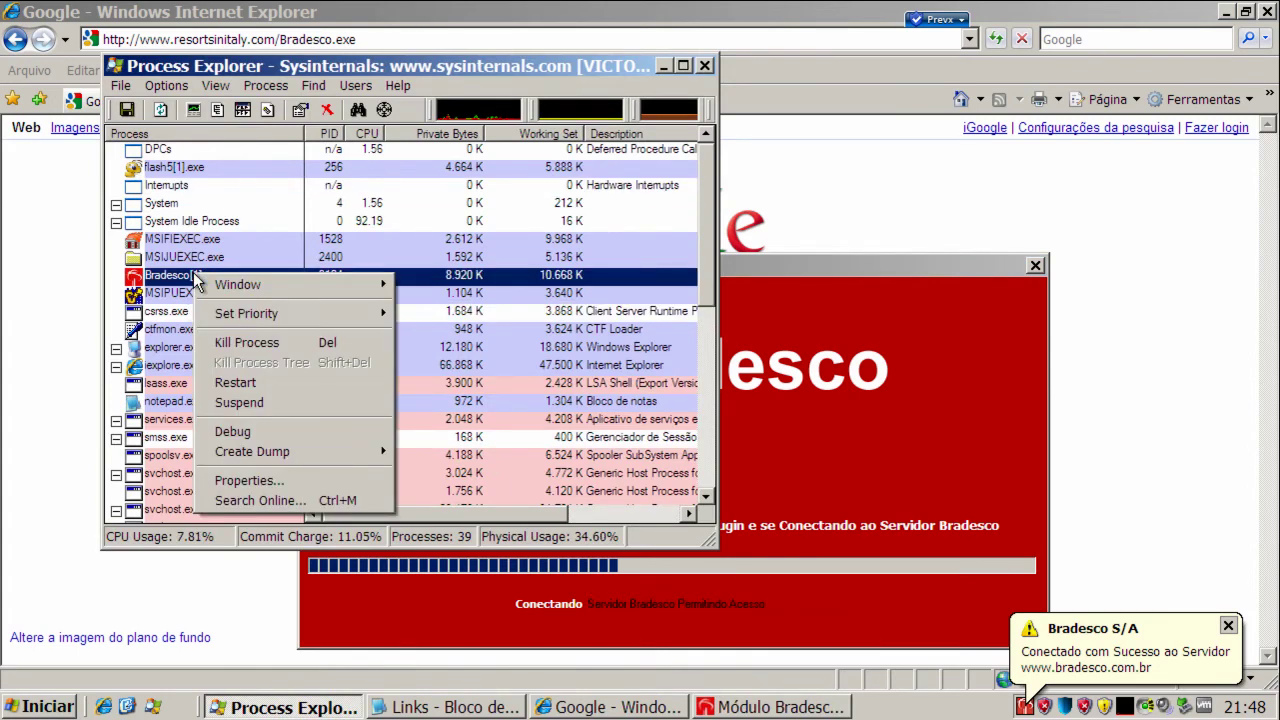
{"action": "left_click", "coordinate": [229, 343]}
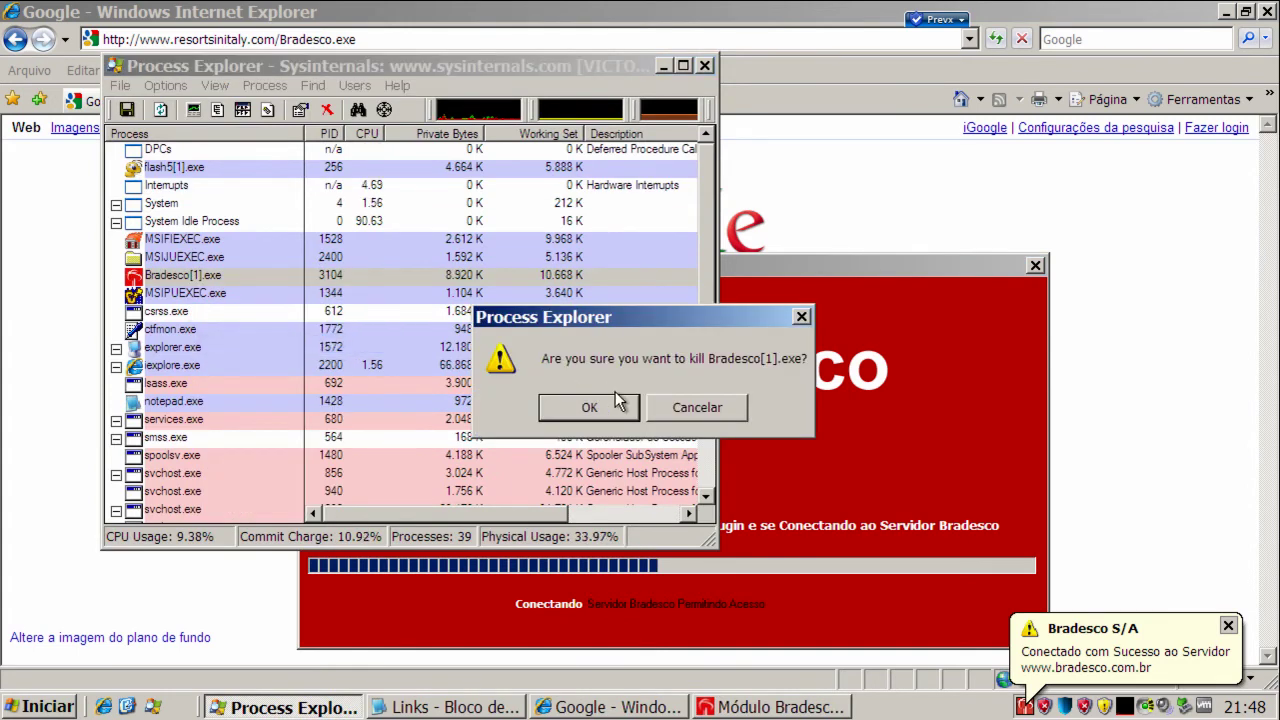
{"action": "left_click", "coordinate": [605, 406]}
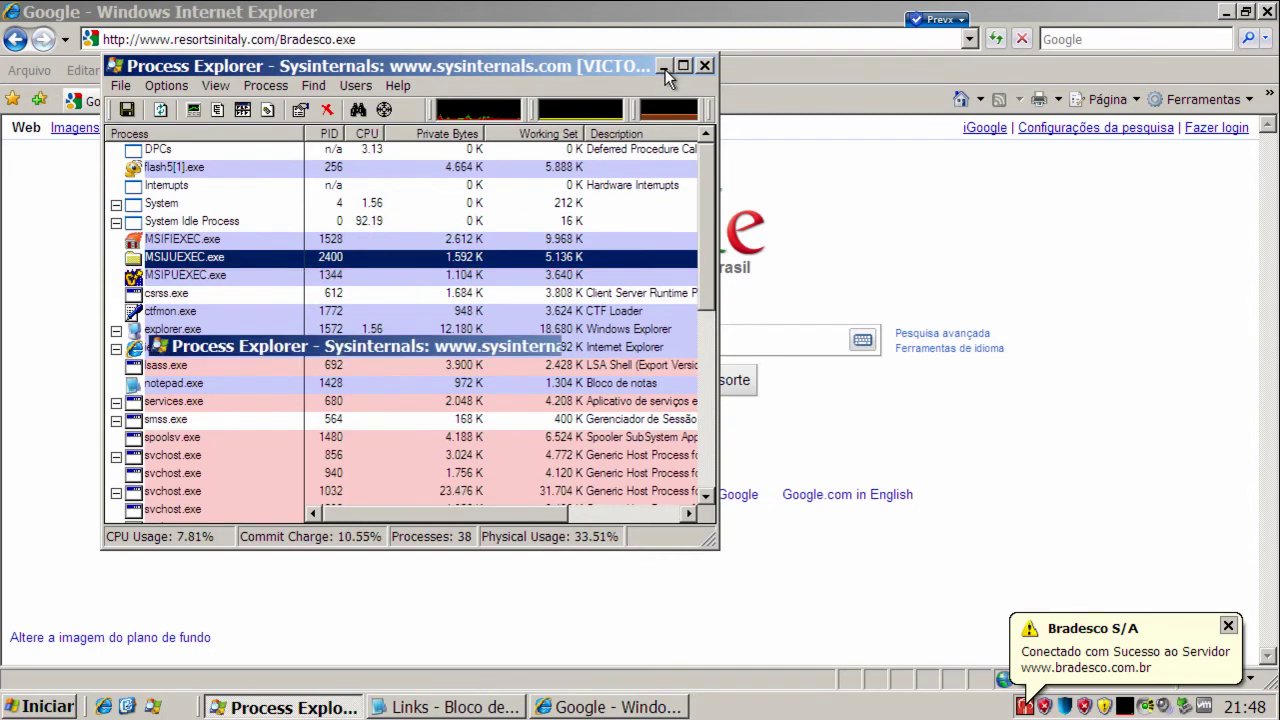
{"action": "left_click", "coordinate": [663, 67]}
Copy the evertopl.com/dx.php link from the Links file for the browser and cancel its setup.exe download.
{"action": "left_click", "coordinate": [460, 705]}
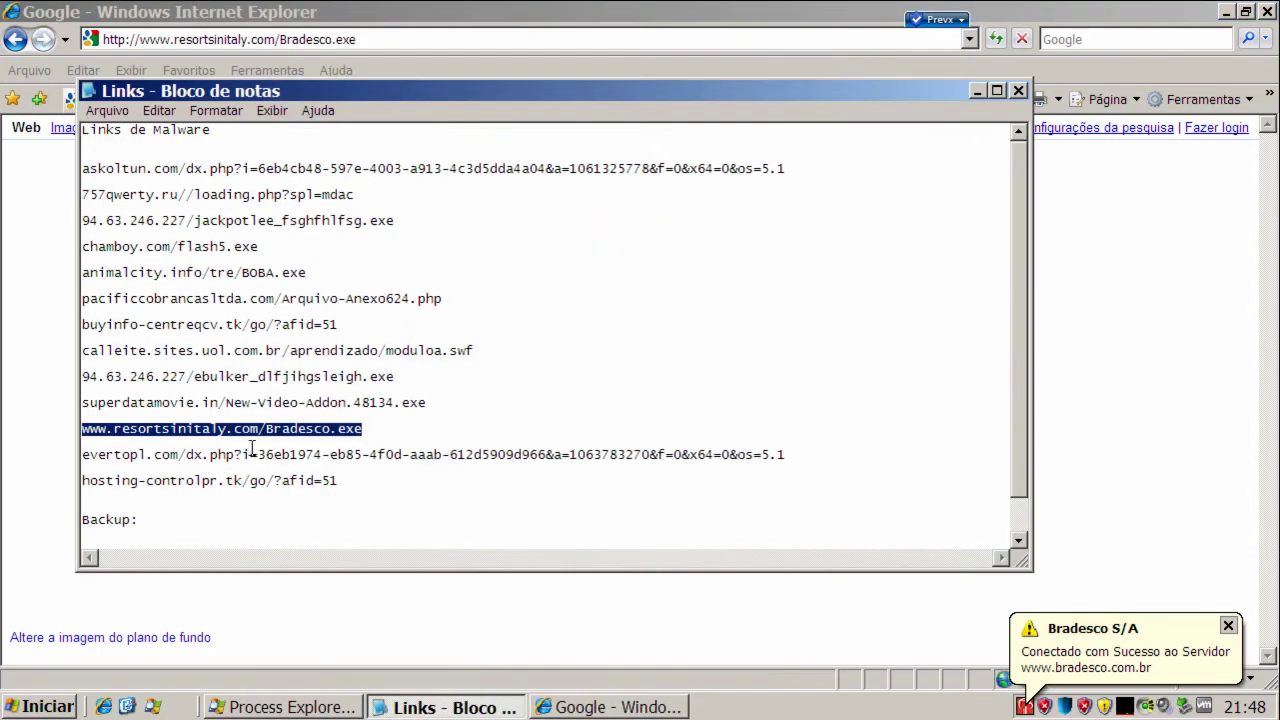
{"action": "triple_click", "coordinate": [251, 452]}
{"action": "right_click", "coordinate": [252, 452]}
{"action": "left_click", "coordinate": [285, 511]}
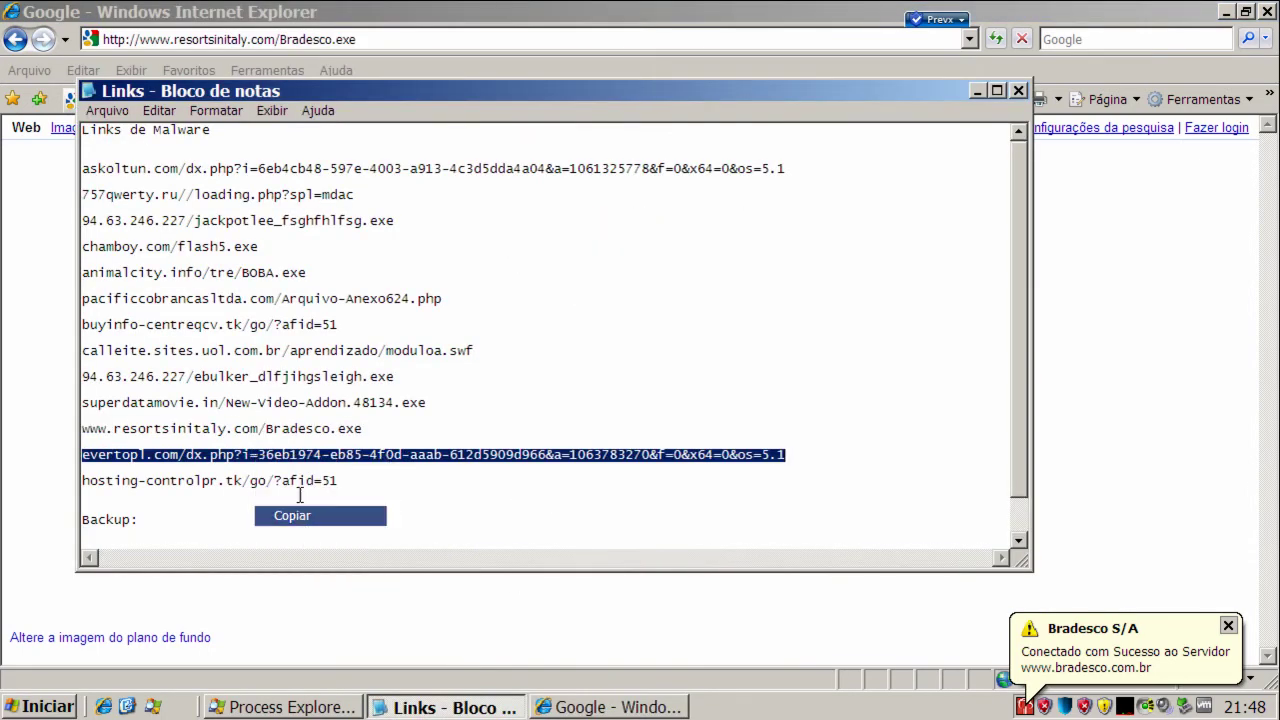
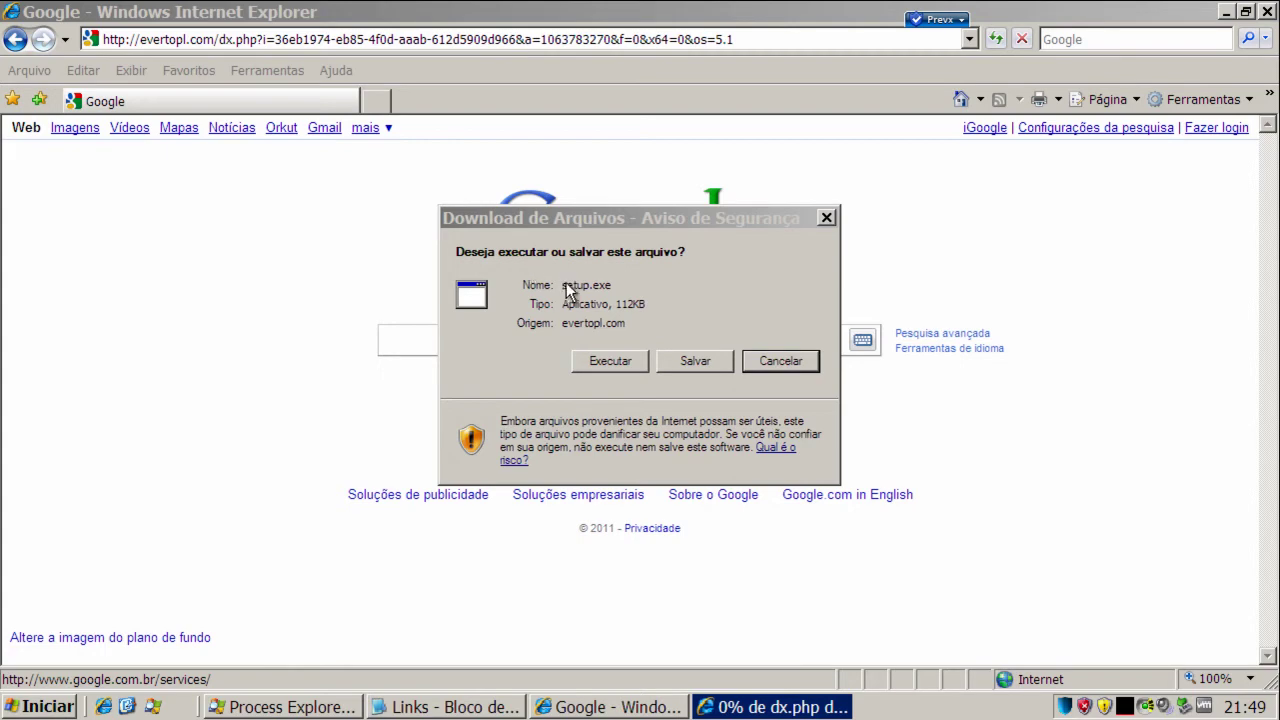
{"action": "left_click", "coordinate": [778, 360]}
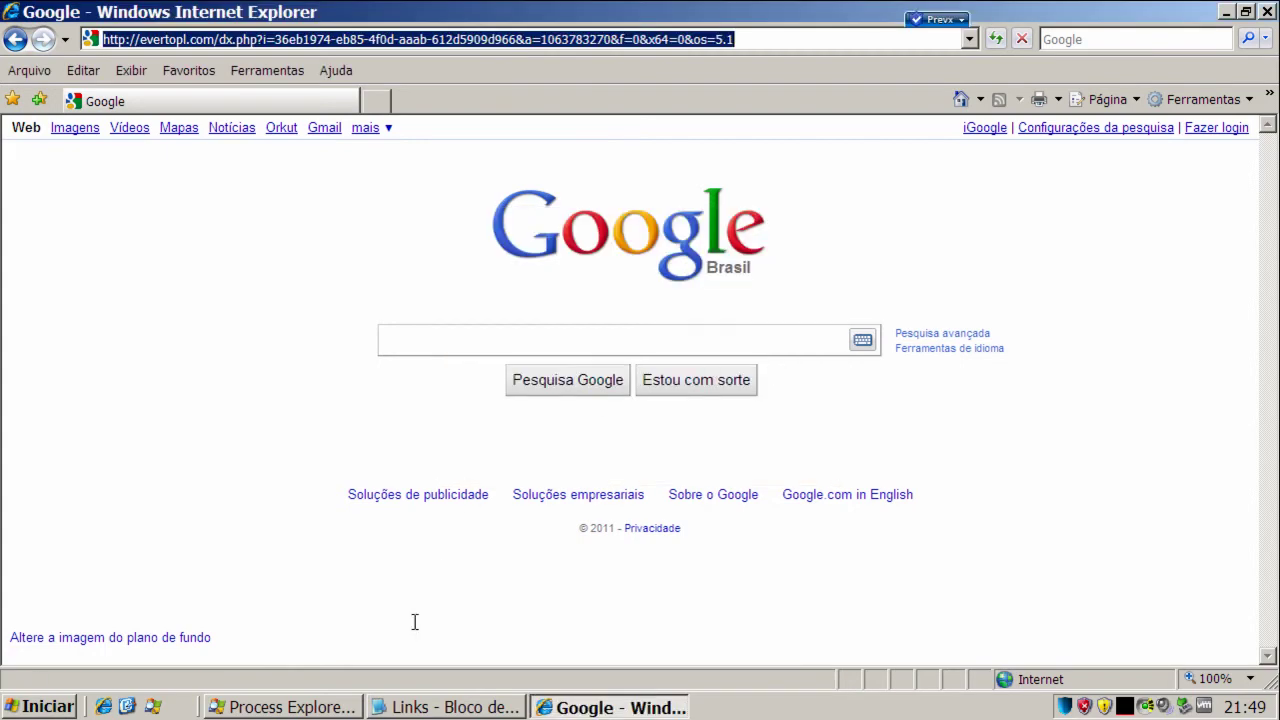
Copy the hosting-controlpr.tk/go/?afid=51 link from the Links file.
{"action": "left_click", "coordinate": [436, 706]}
{"action": "double_click", "coordinate": [273, 480]}
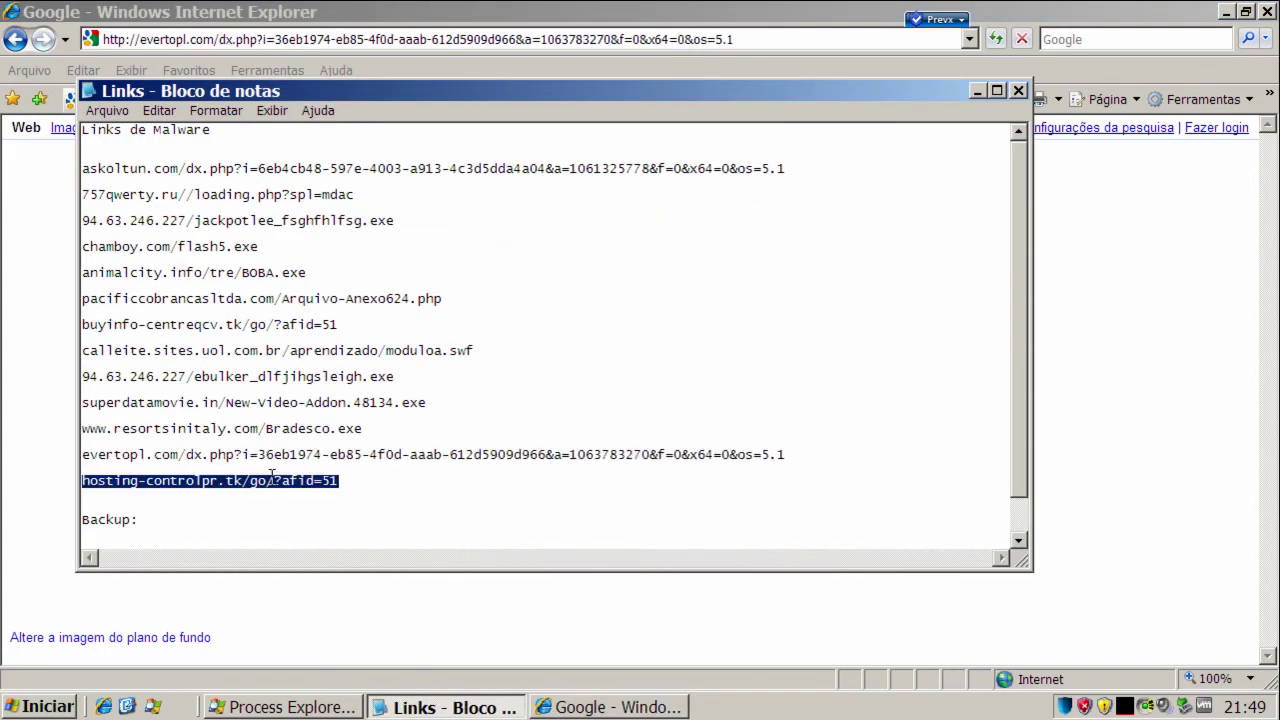
{"action": "right_click", "coordinate": [273, 480]}
{"action": "left_click", "coordinate": [300, 538]}
Open hosting-controlpr.tk/go/?afid=51 in the browser and run scanner.exe despite the security warning.
{"action": "left_click", "coordinate": [610, 707]}
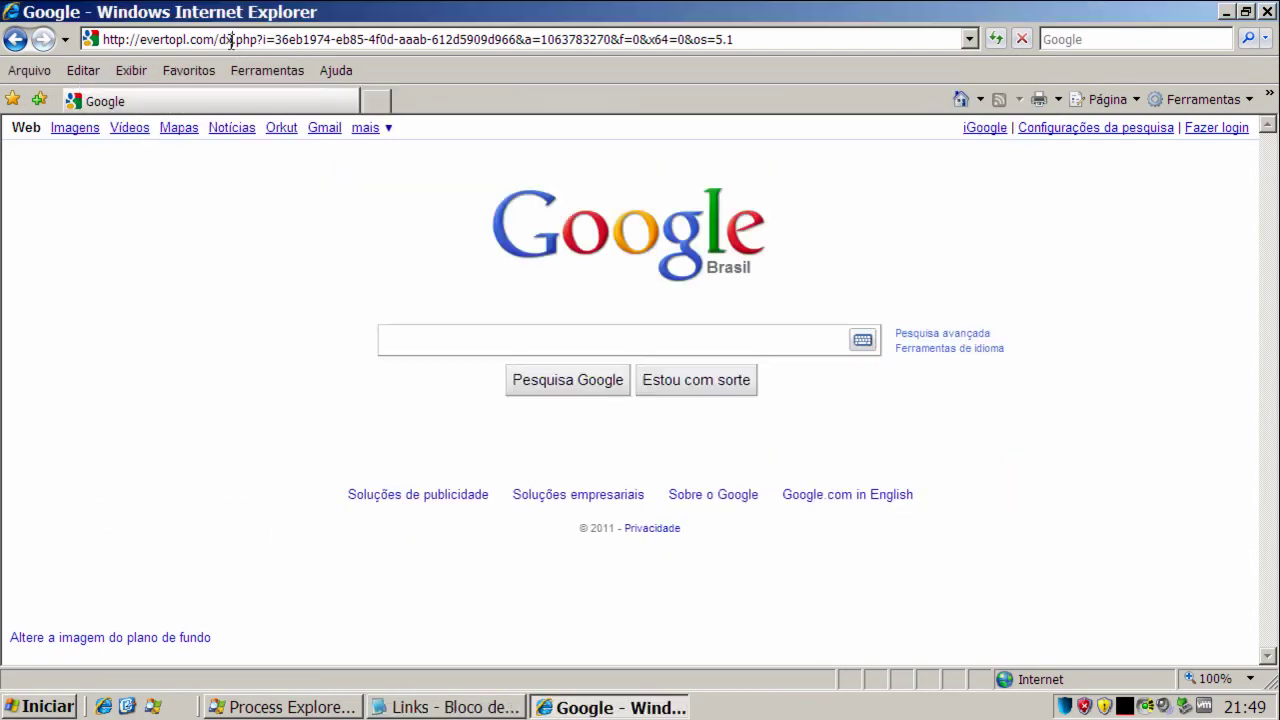
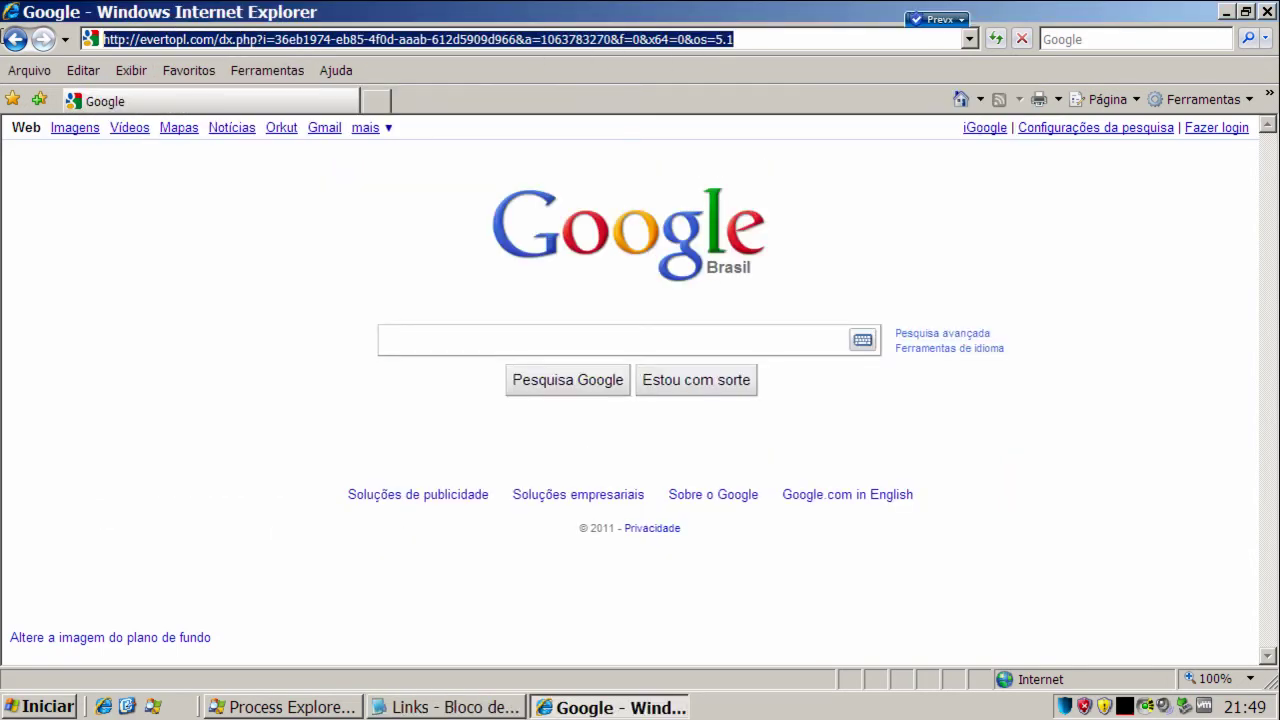
{"action": "type", "text": "hosting-controlpr.tk/go/?afid=51"}
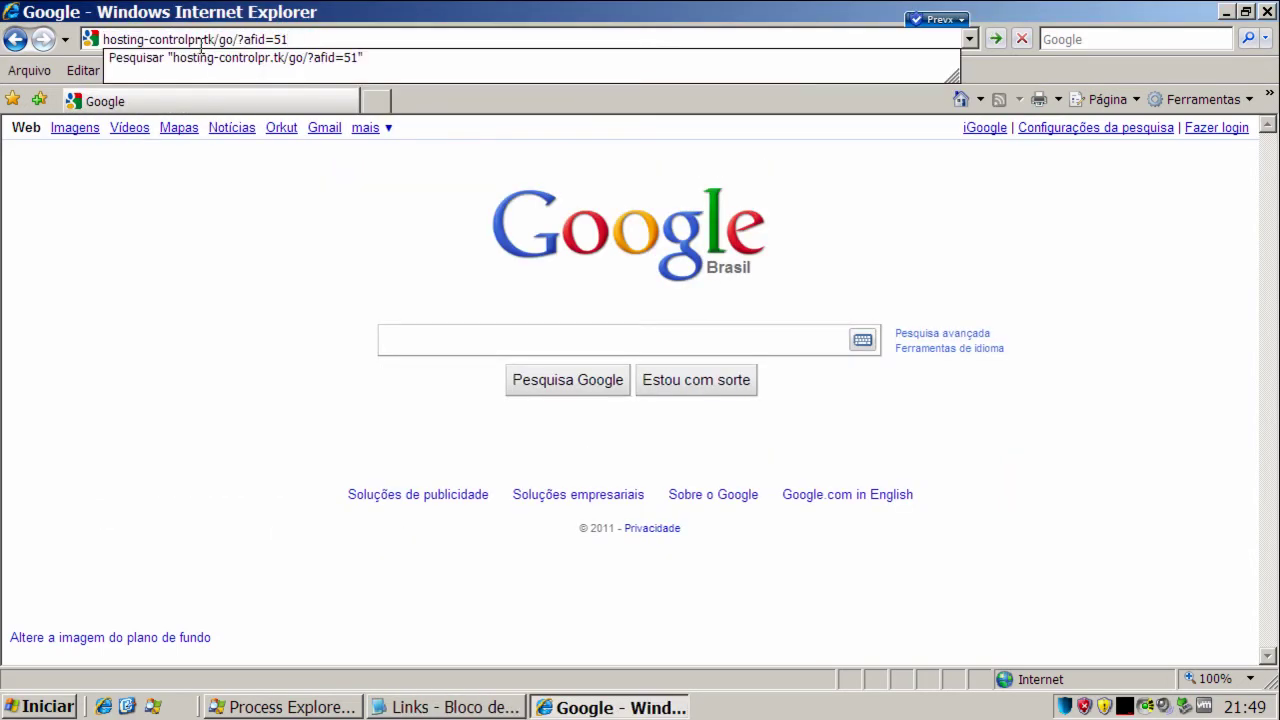
{"action": "key", "text": "Return"}
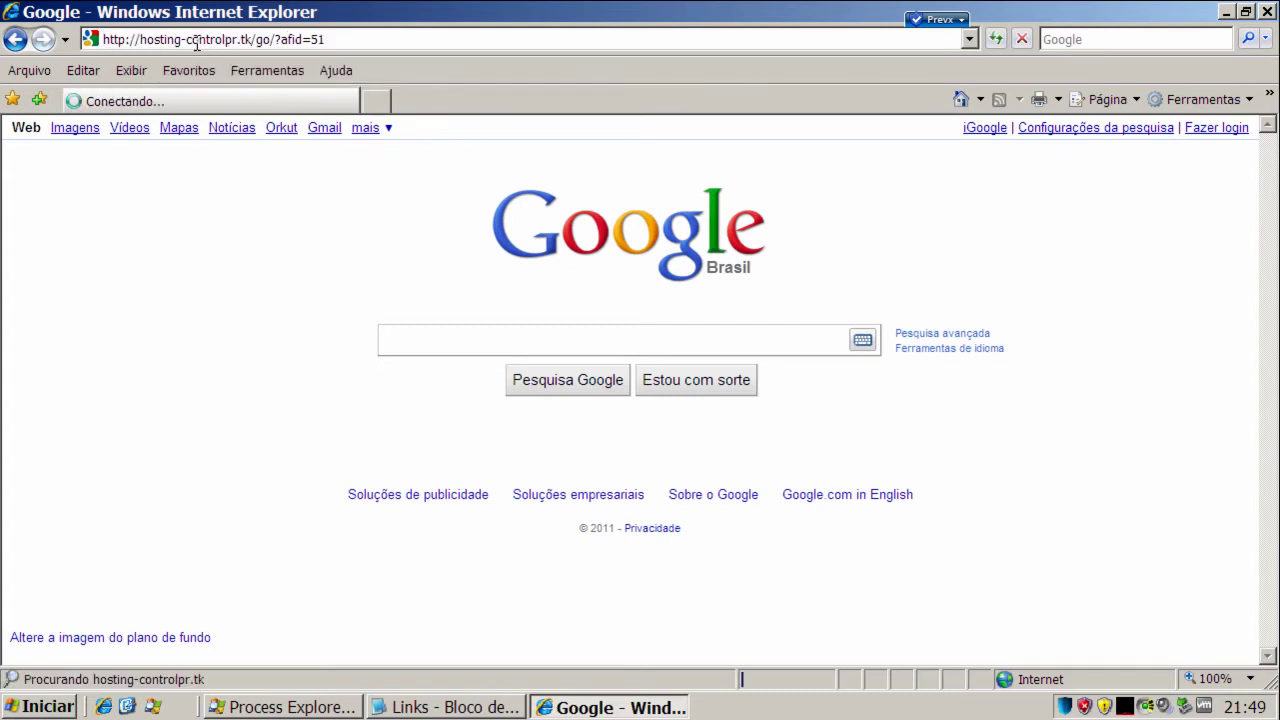
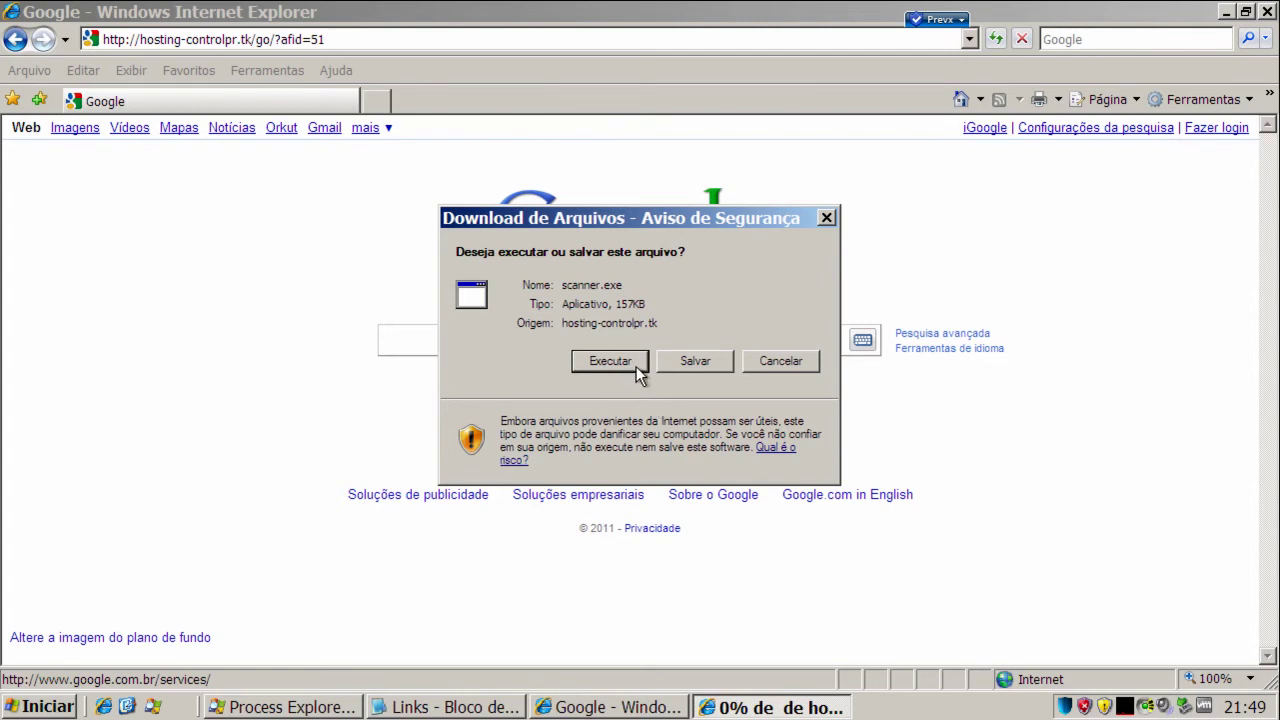
{"action": "left_click", "coordinate": [636, 366]}
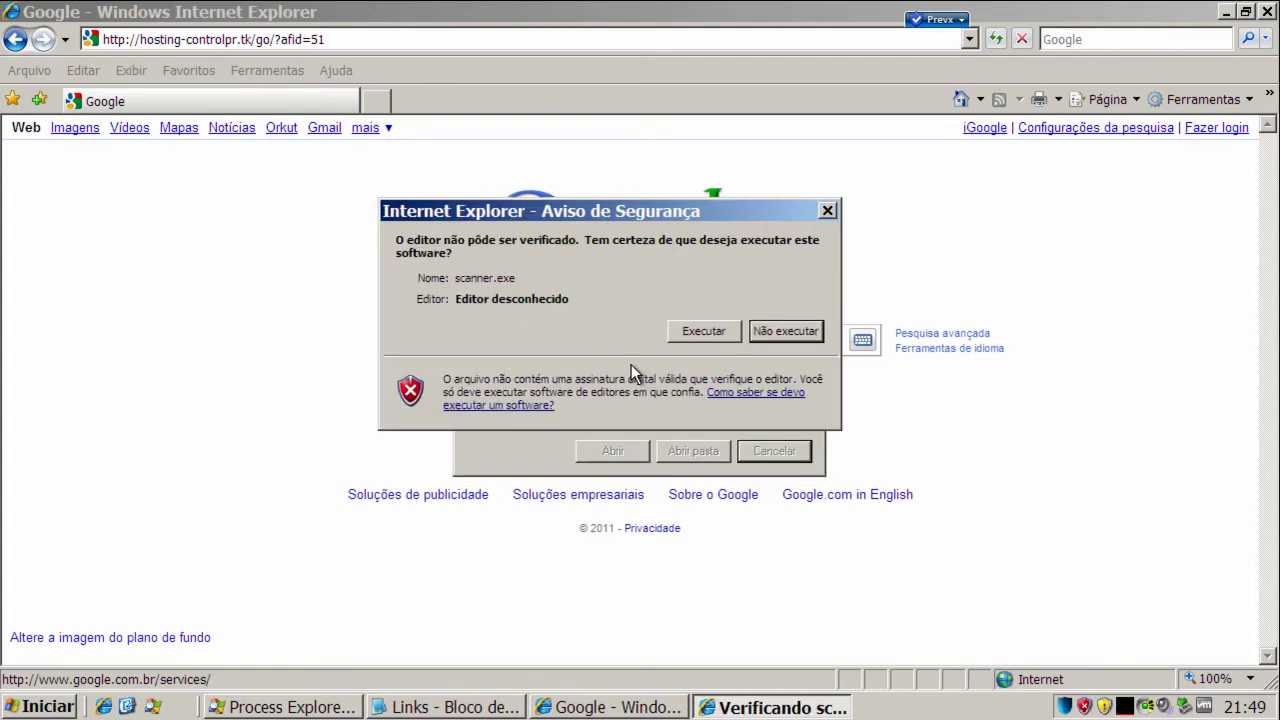
{"action": "left_click", "coordinate": [702, 337]}
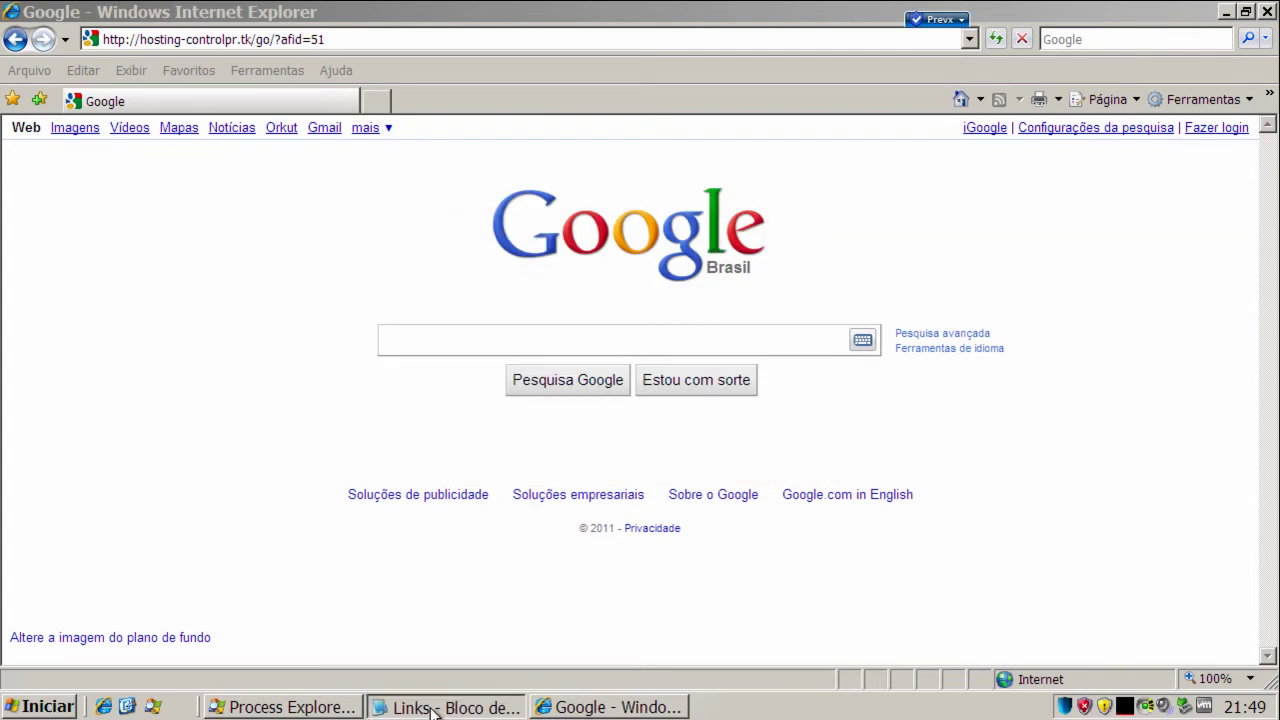
{"action": "left_click", "coordinate": [440, 707]}
{"action": "left_click_drag", "start_coordinate": [1011, 438], "coordinate": [1020, 472]}
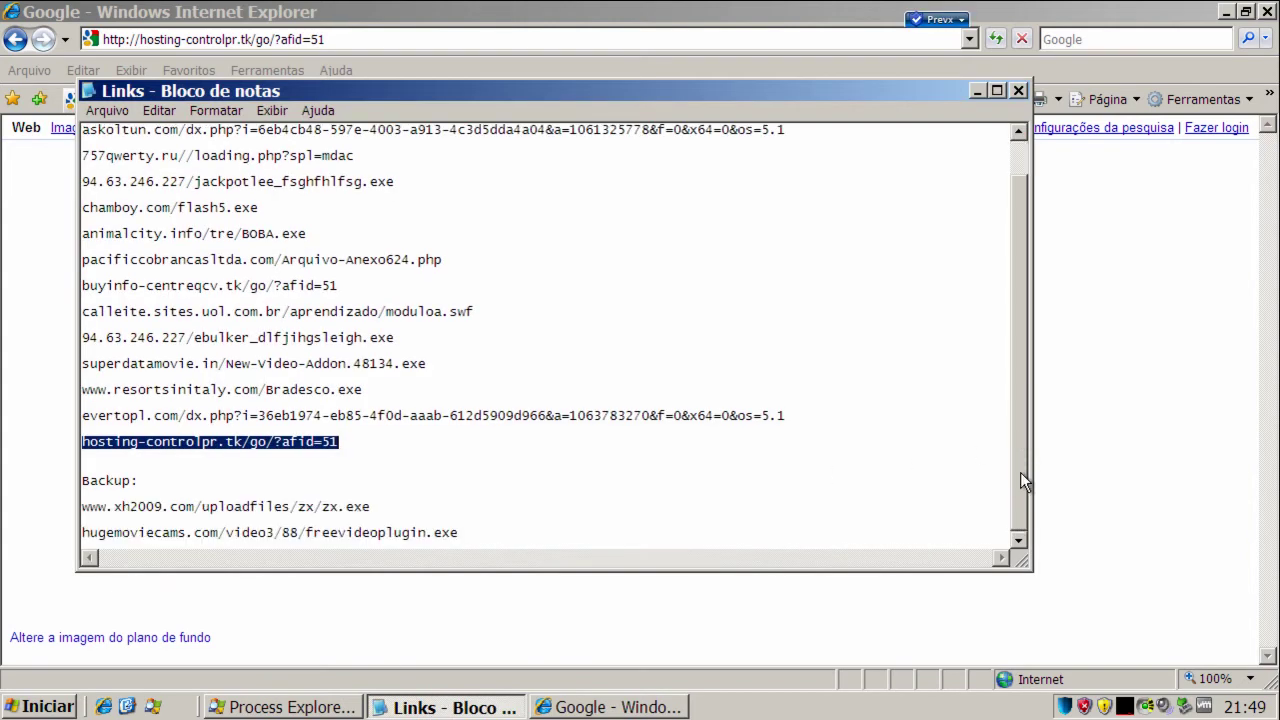
{"action": "double_click", "coordinate": [178, 506]}
{"action": "right_click", "coordinate": [184, 506]}
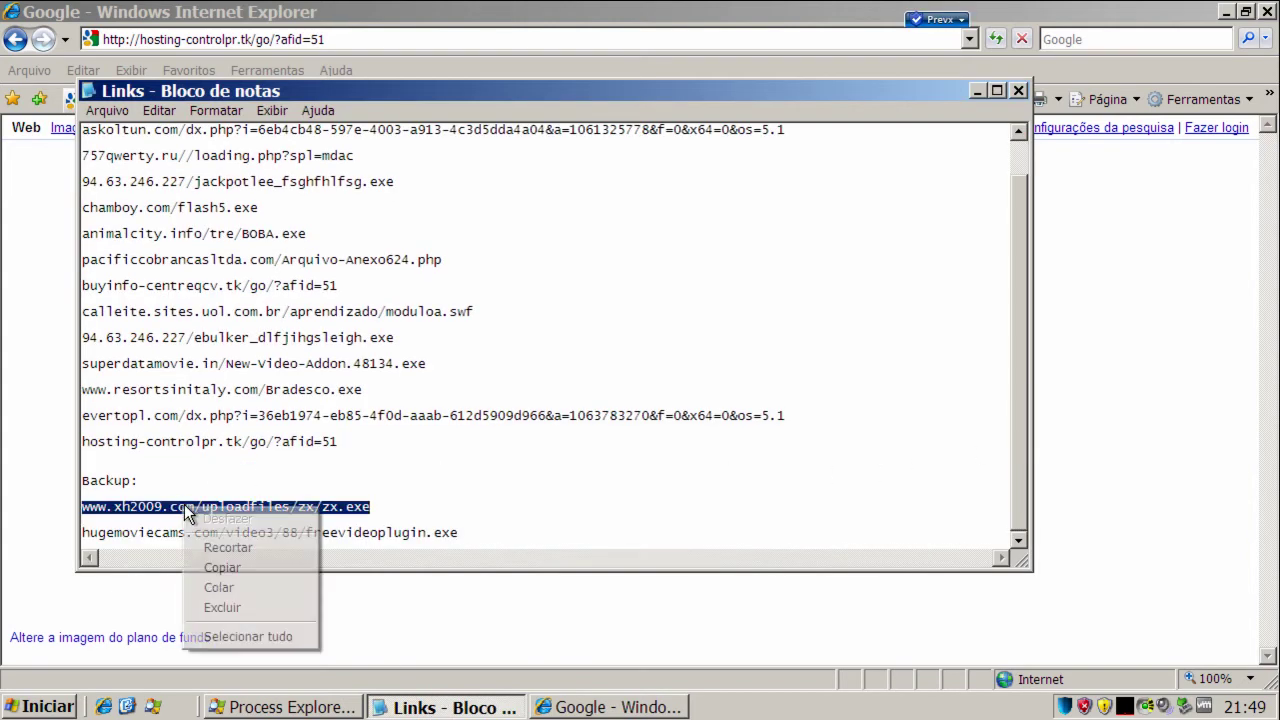
{"action": "left_click", "coordinate": [250, 566]}
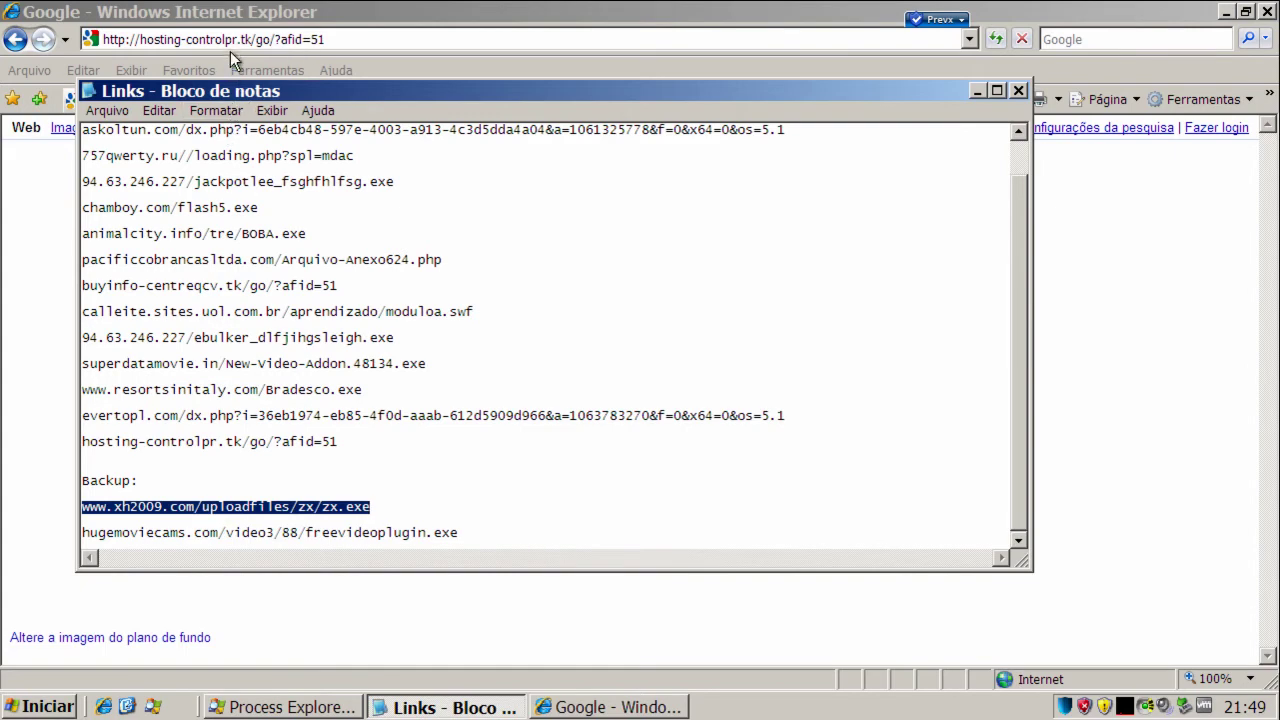
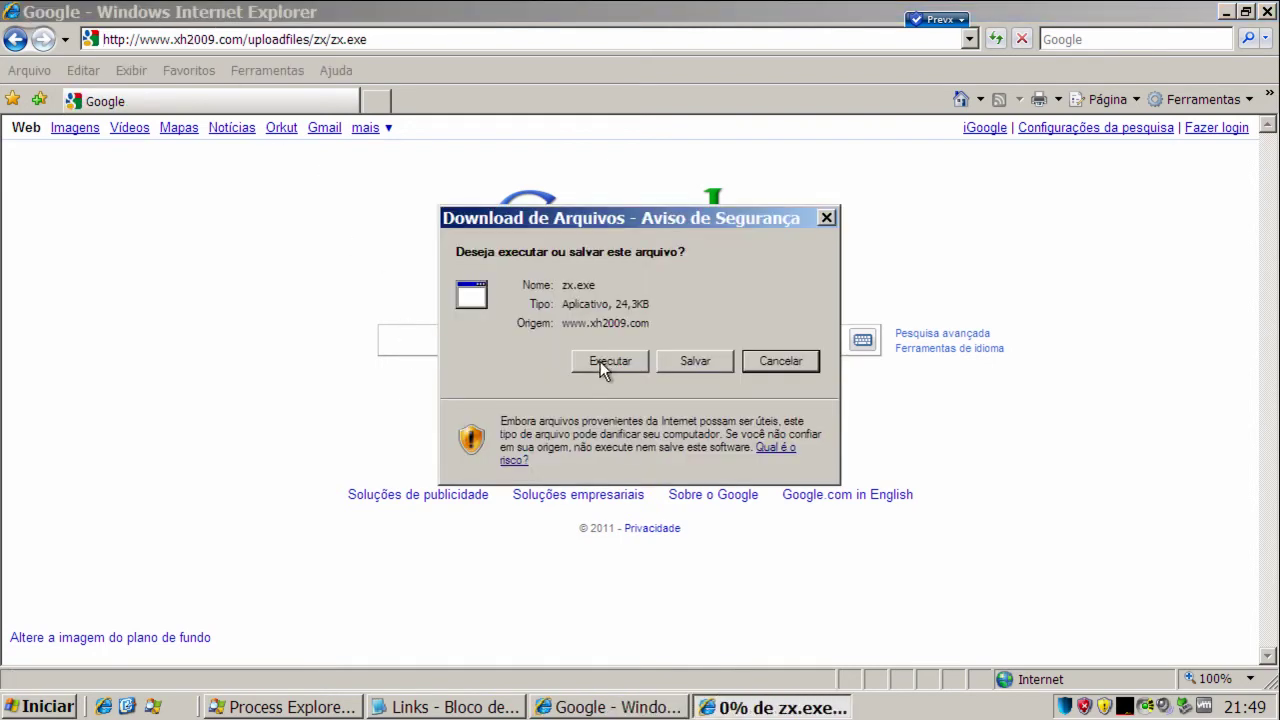
{"action": "left_click", "coordinate": [601, 361]}
{"action": "left_click", "coordinate": [690, 348]}
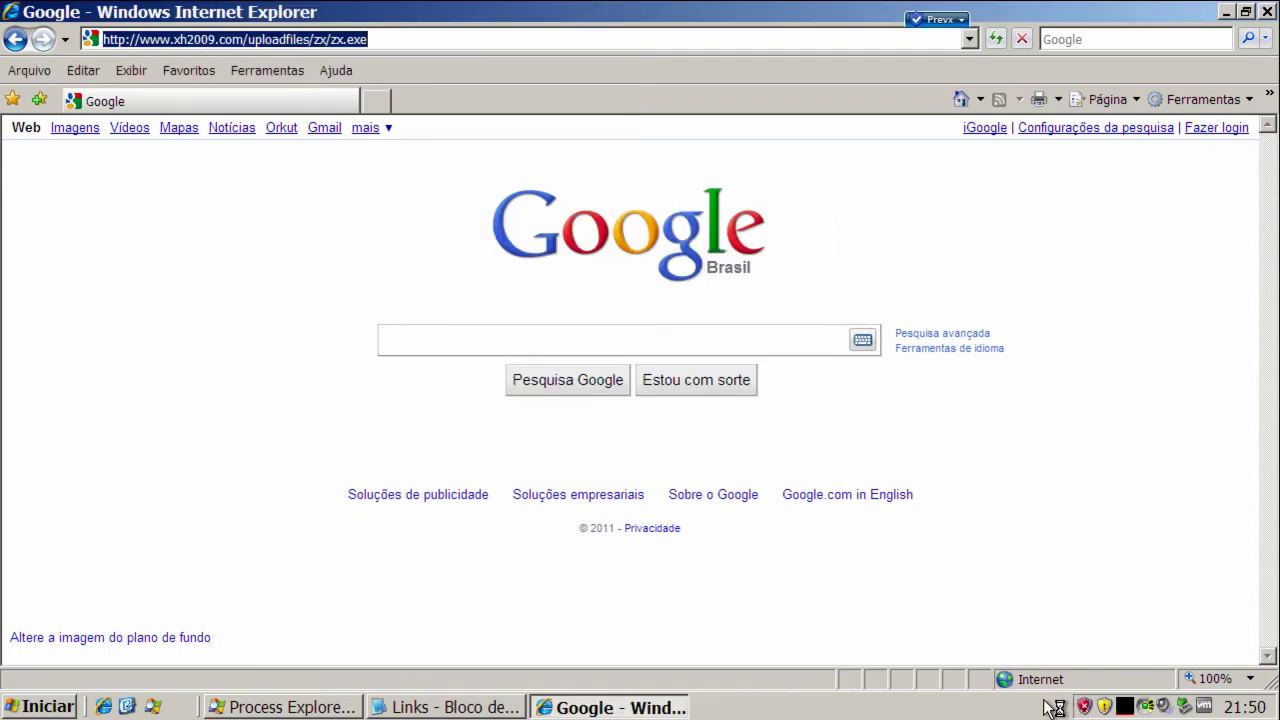
Copy the hugemoviecams.com/video3/88/freevideoplugin.exe link from the Backup list and minimize the Links file.
{"action": "left_click", "coordinate": [418, 705]}
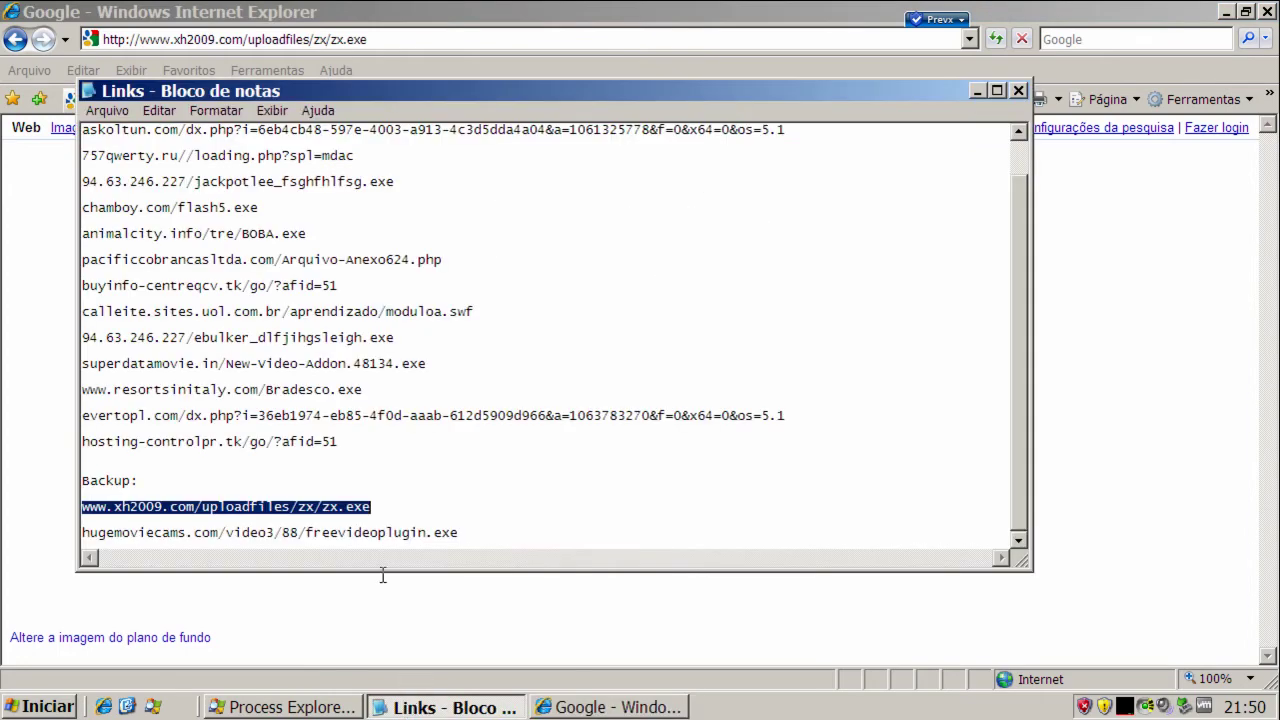
{"action": "double_click", "coordinate": [352, 532]}
{"action": "right_click", "coordinate": [352, 528]}
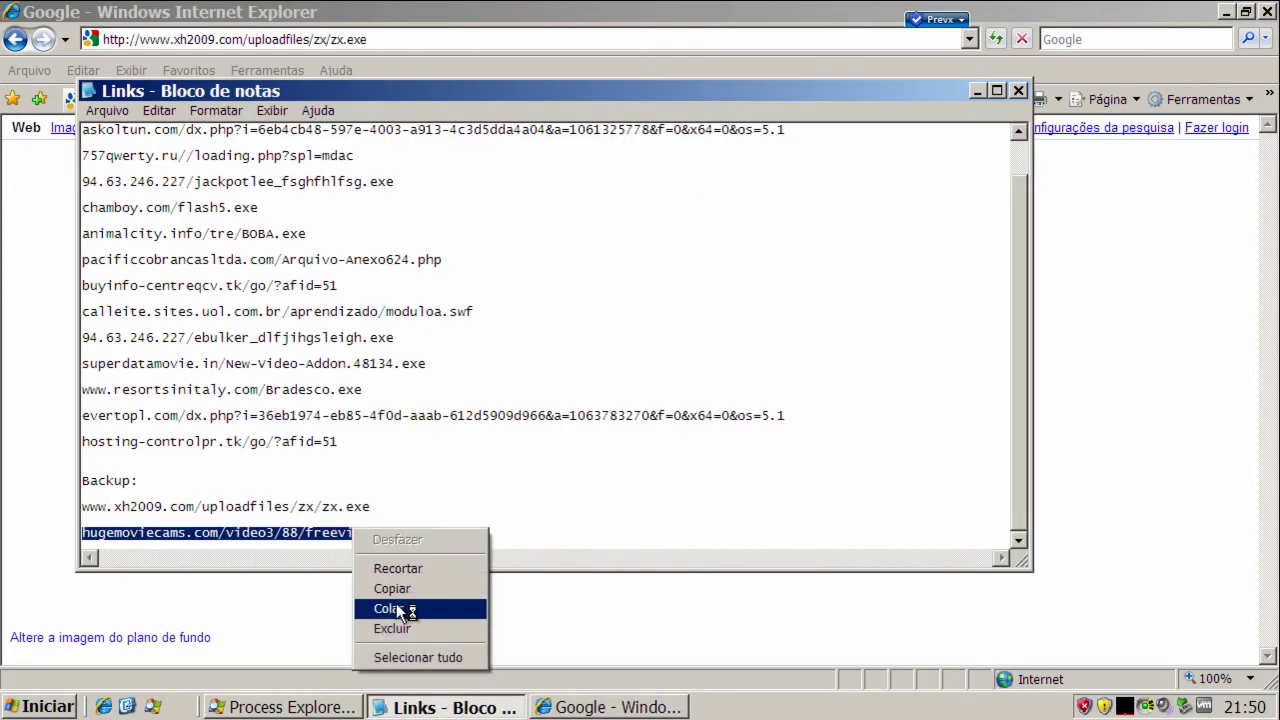
{"action": "left_click", "coordinate": [396, 591]}
{"action": "left_click", "coordinate": [977, 91]}
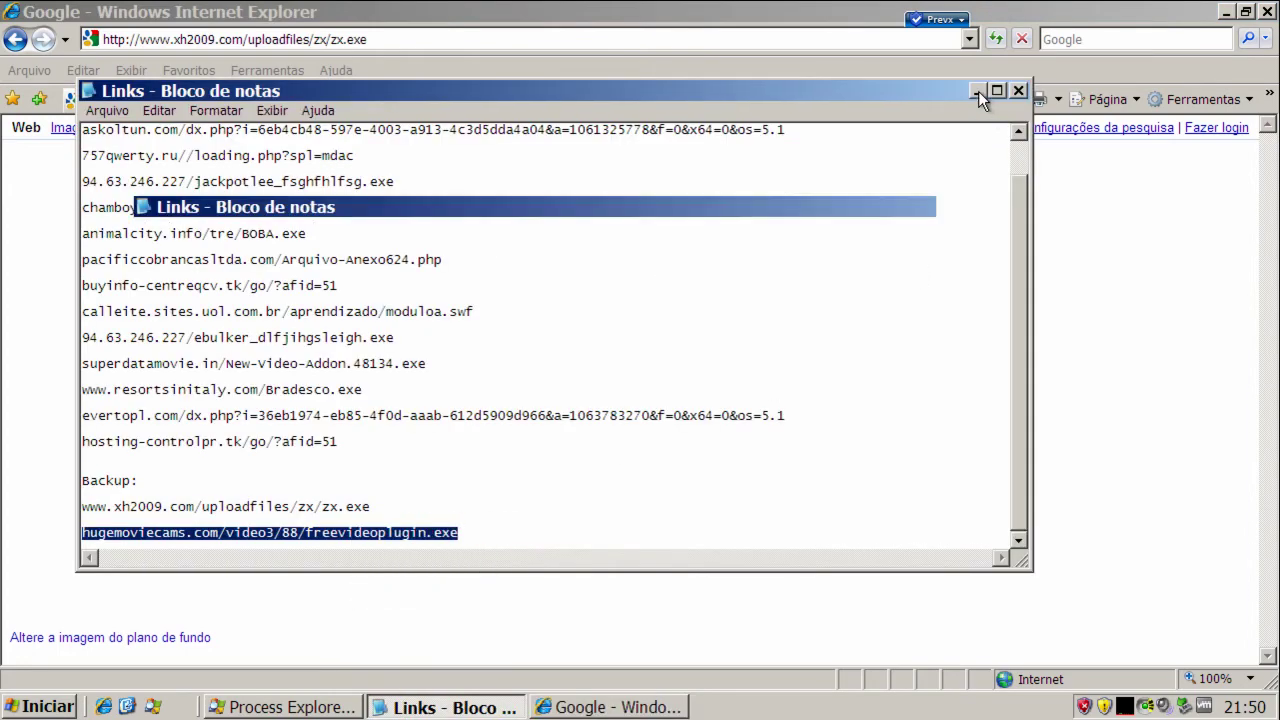
Examine the MSIFIEXEC.exe, flash5[1].exe and MSIPUEXEC.exe processes in Process Explorer.
{"action": "left_click", "coordinate": [320, 705]}
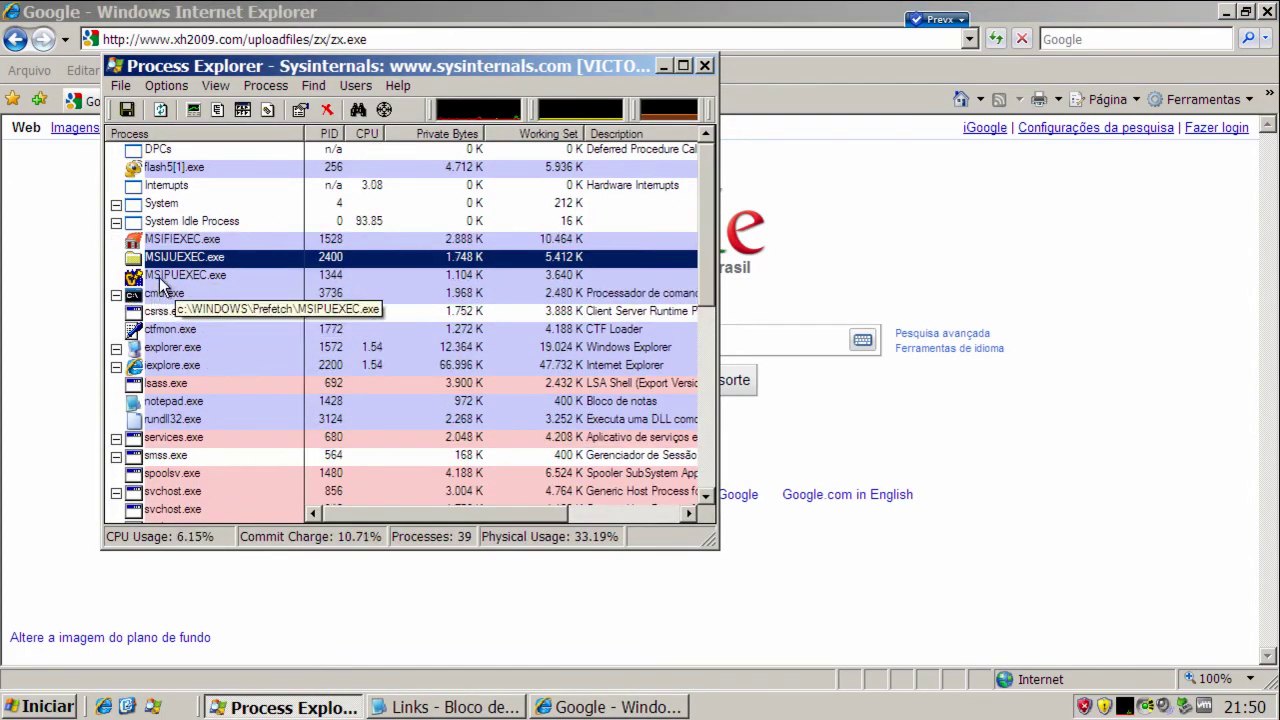
{"action": "left_click", "coordinate": [160, 240]}
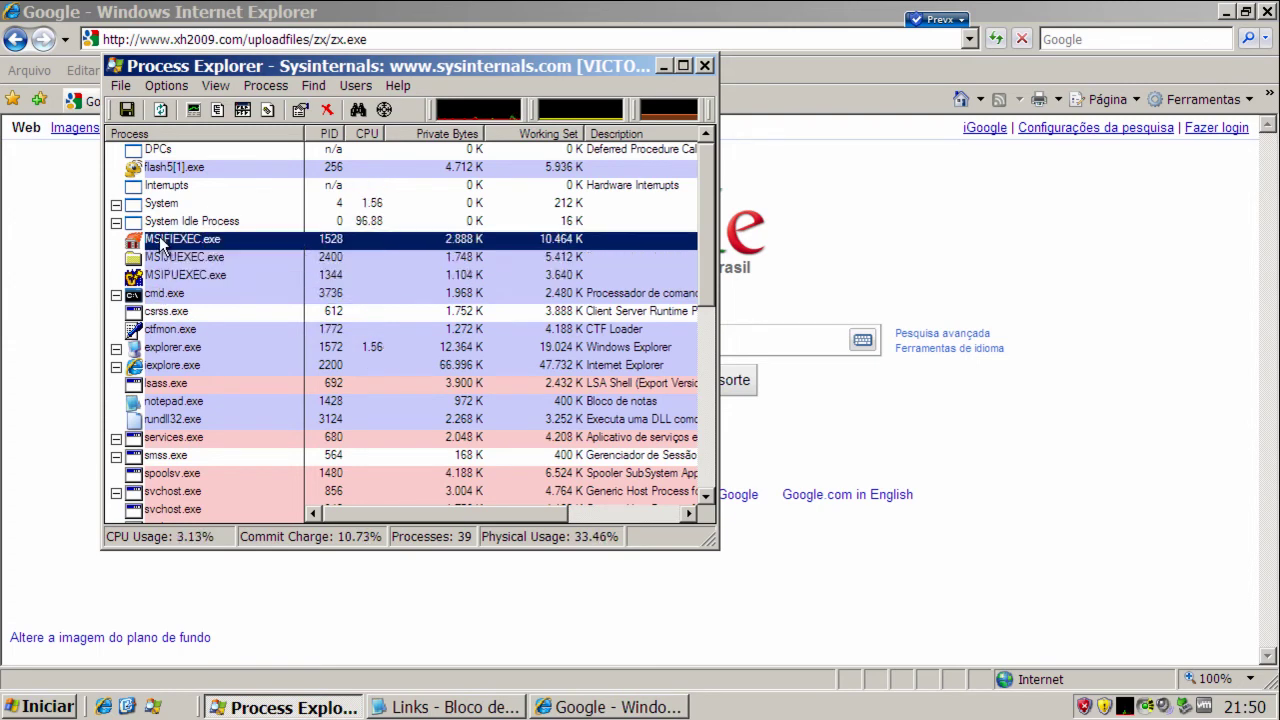
{"action": "left_click", "coordinate": [162, 168]}
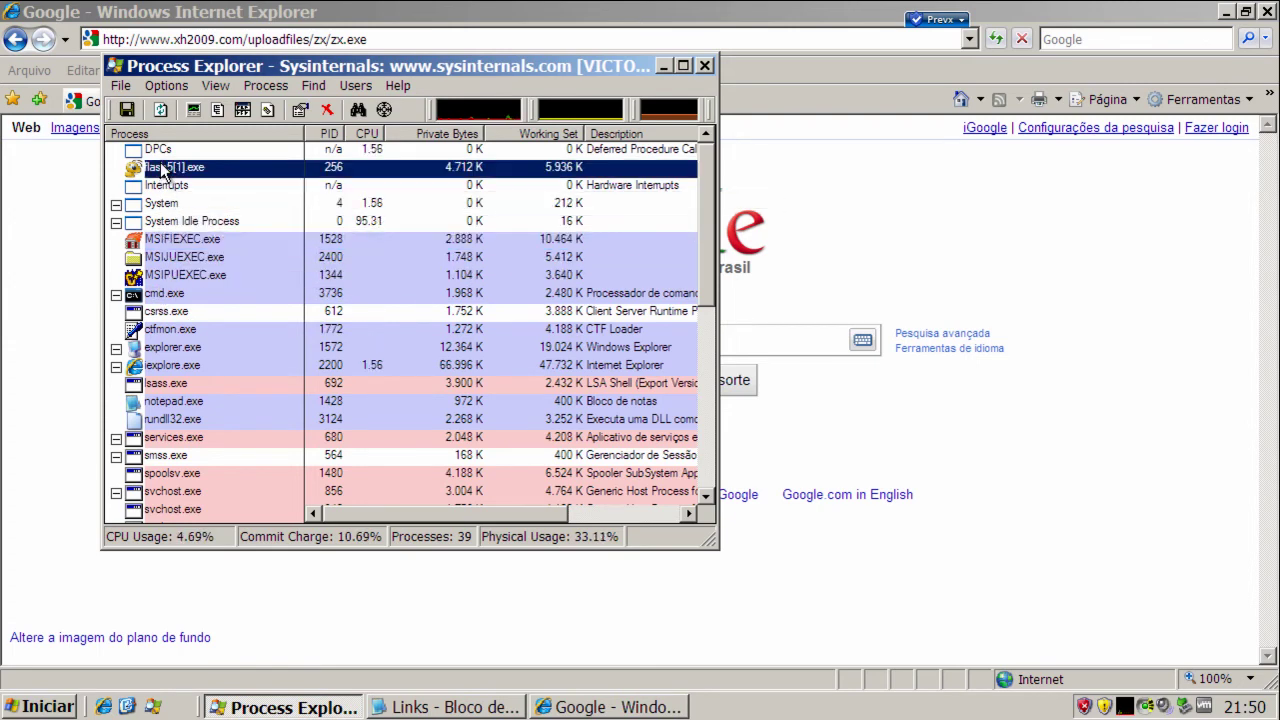
{"action": "left_click", "coordinate": [189, 274]}
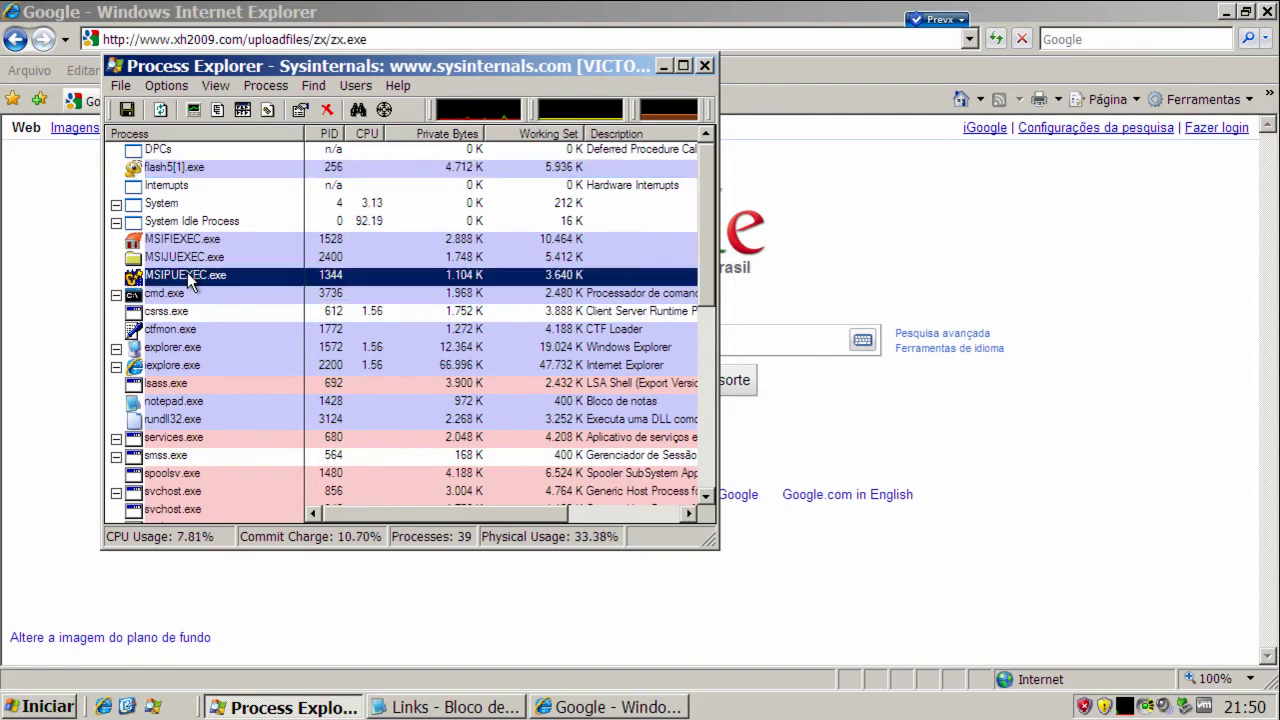
Inspect the path of MSIJUEXEC.exe and recheck the MSIFIEXEC.exe, MSIPUEXEC.exe and flash5[1].exe entries in the process list.
{"action": "left_click", "coordinate": [189, 257]}
{"action": "left_click", "coordinate": [186, 240]}
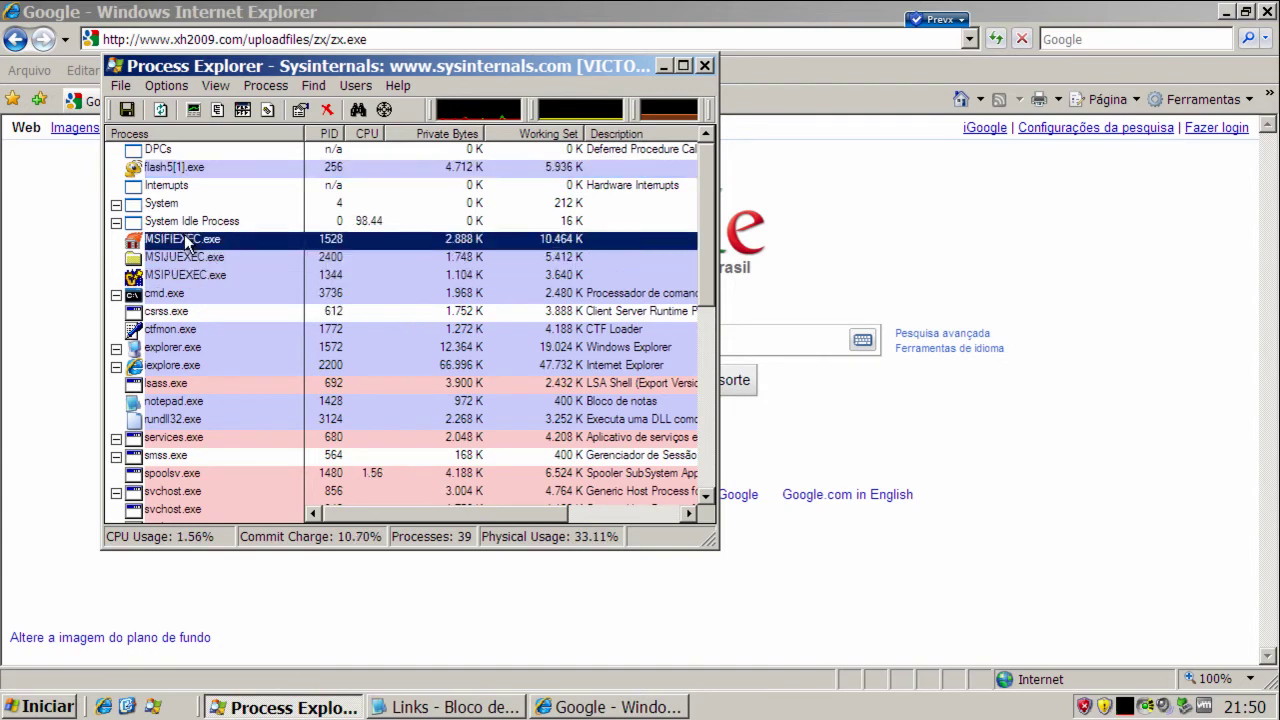
{"action": "left_click", "coordinate": [183, 167]}
{"action": "mouse_move", "coordinate": [710, 253]}
{"action": "left_mouse_down"}
{"action": "mouse_move", "coordinate": [722, 452]}
{"action": "mouse_move", "coordinate": [718, 245]}
{"action": "left_mouse_up"}
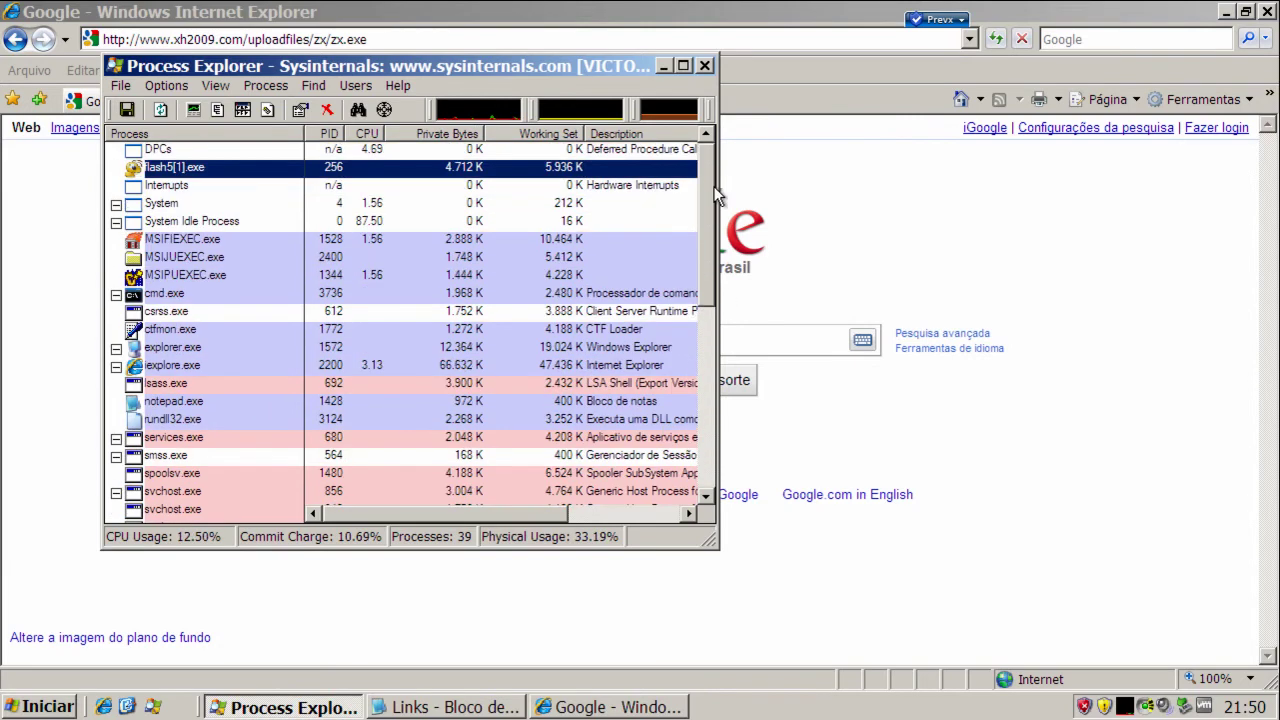
{"action": "left_click", "coordinate": [180, 276]}
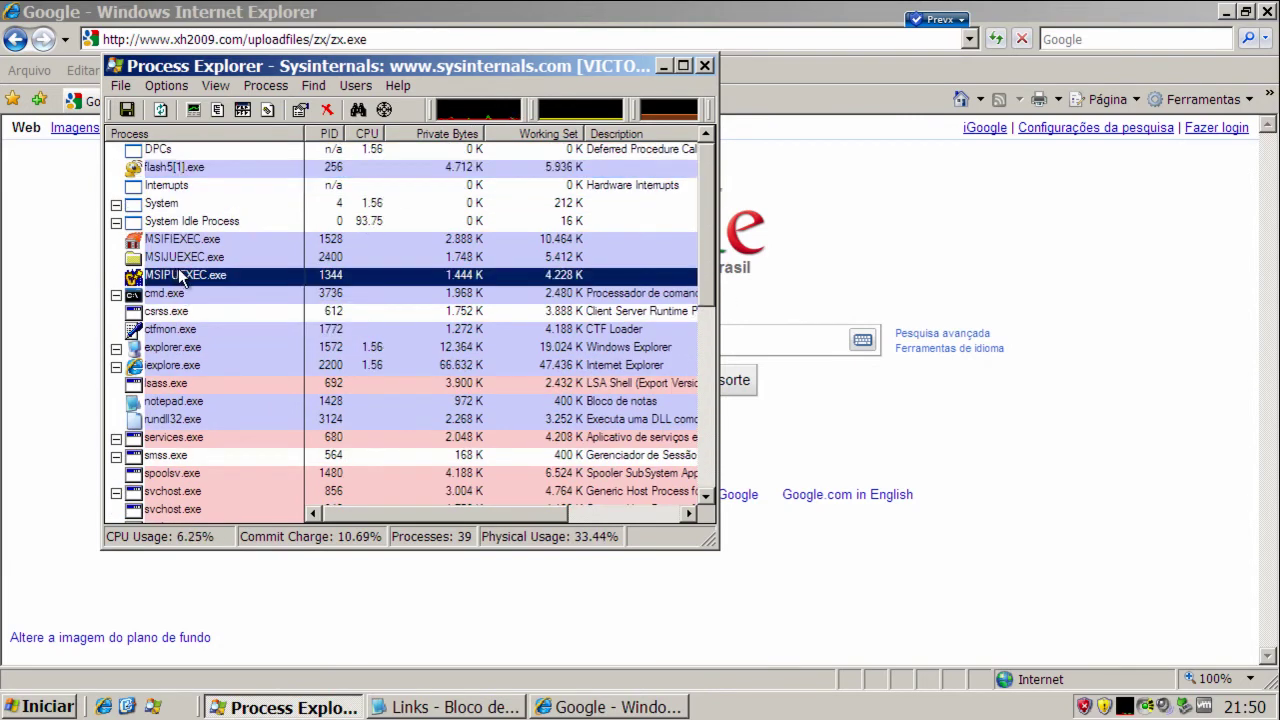
{"action": "left_click", "coordinate": [178, 258]}
{"action": "left_click", "coordinate": [176, 242]}
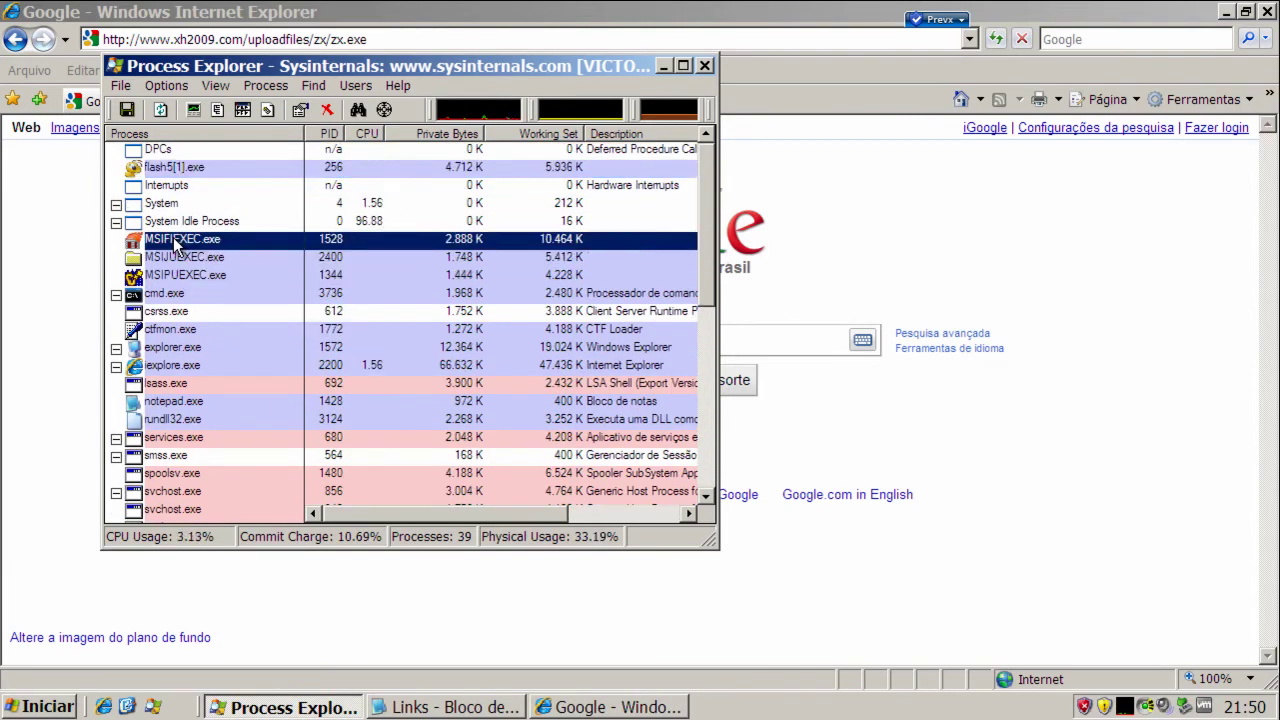
{"action": "left_click_drag", "start_coordinate": [538, 510], "coordinate": [293, 300]}
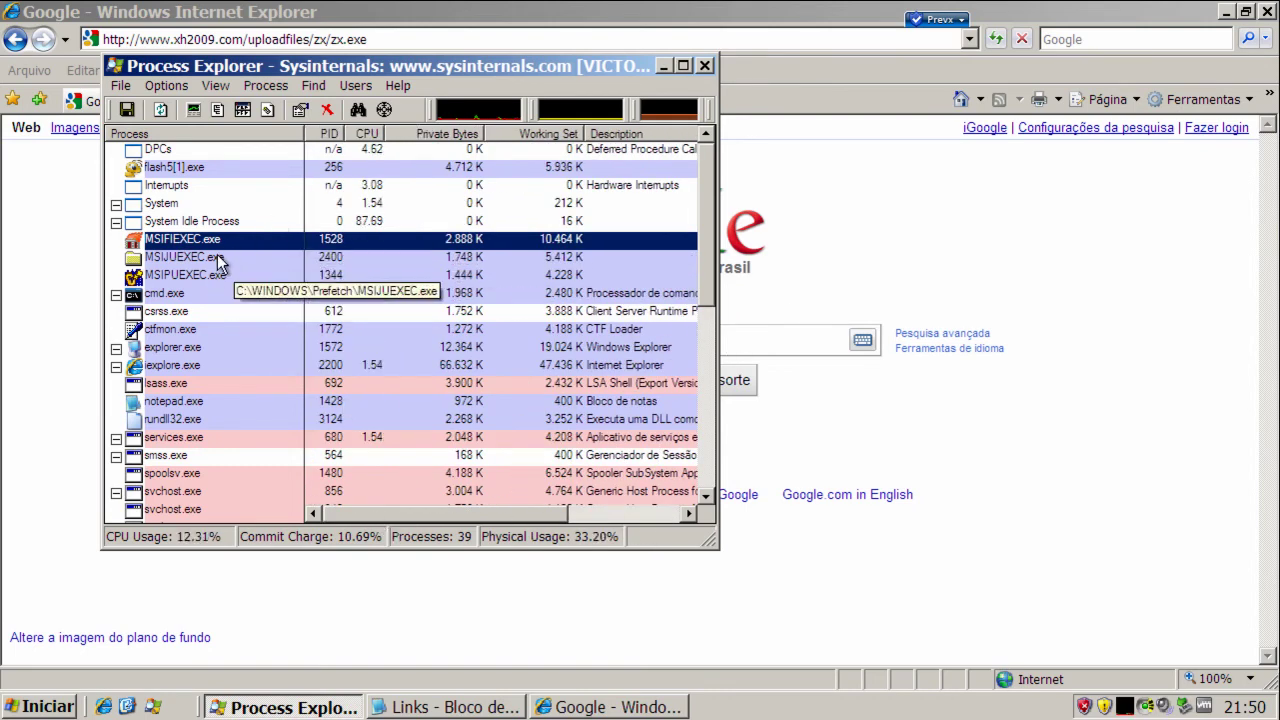
{"action": "left_click", "coordinate": [181, 170]}
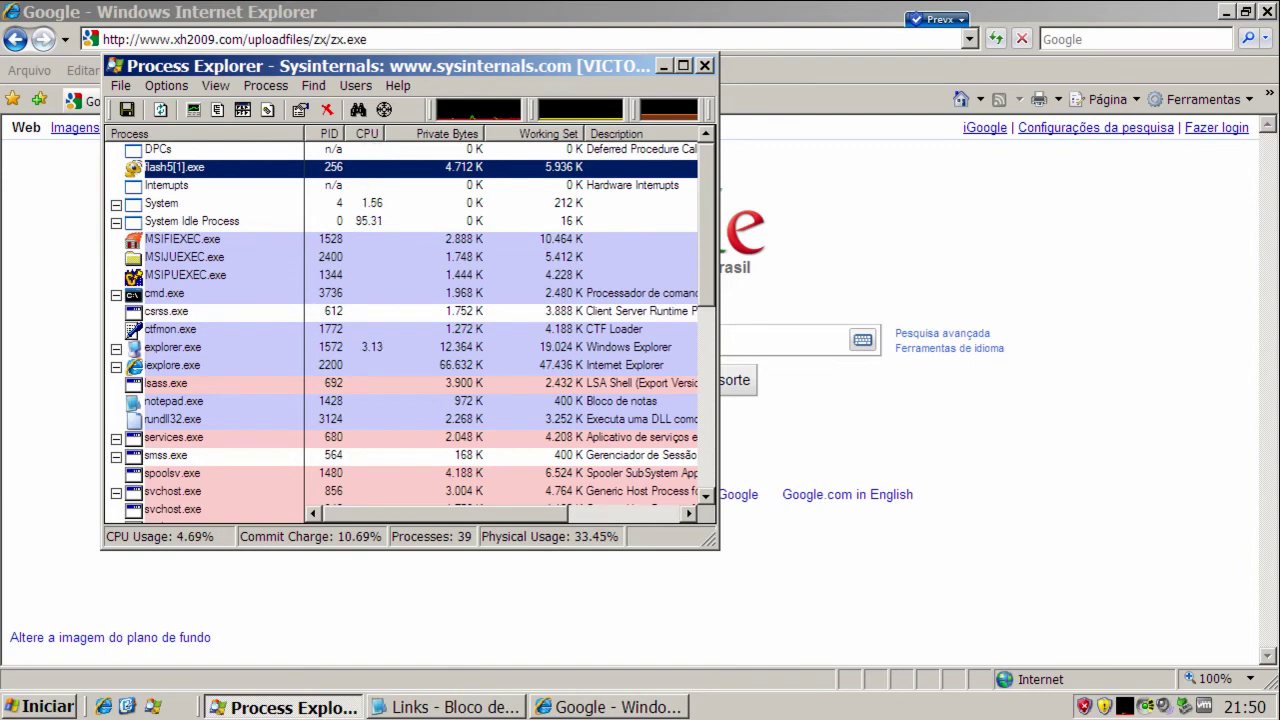
Open hugemoviecams.com/video3/88/freevideoplugin.exe in the browser and run freevideoplugin.exe despite the security warning, closing the Links file and the browser window.
{"action": "left_click", "coordinate": [661, 67]}
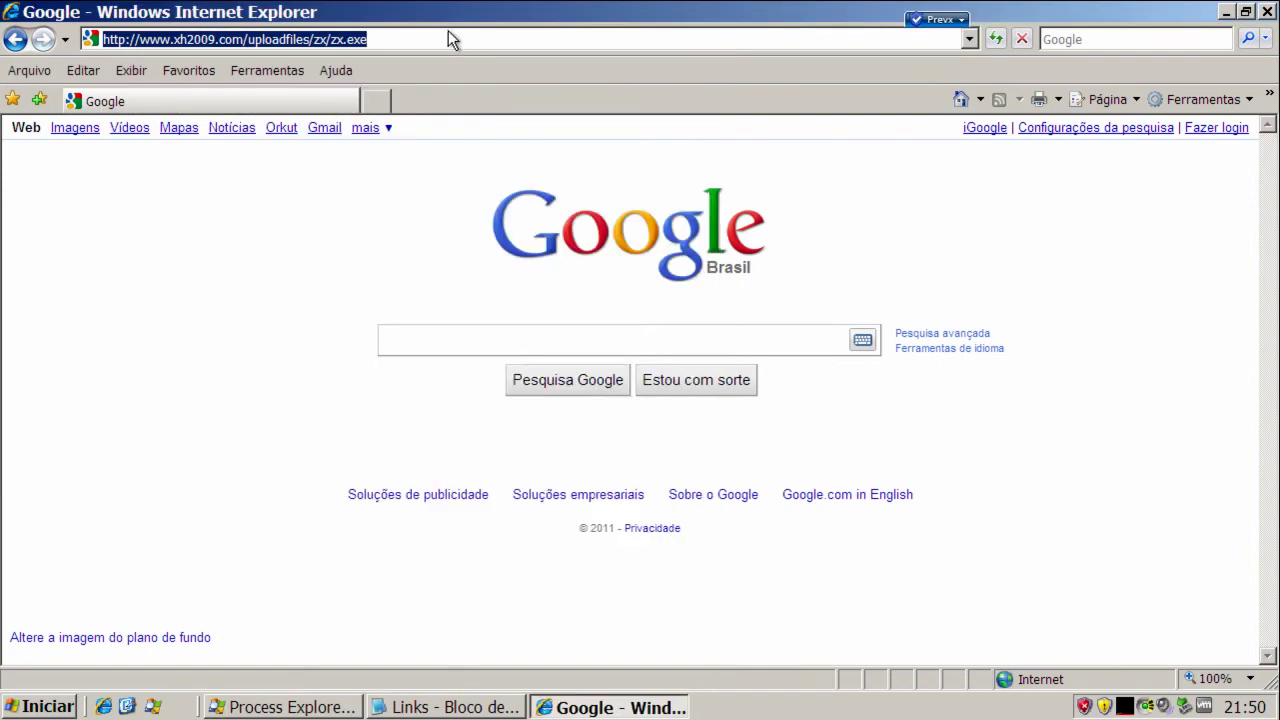
{"action": "key", "text": "ctrl+v"}
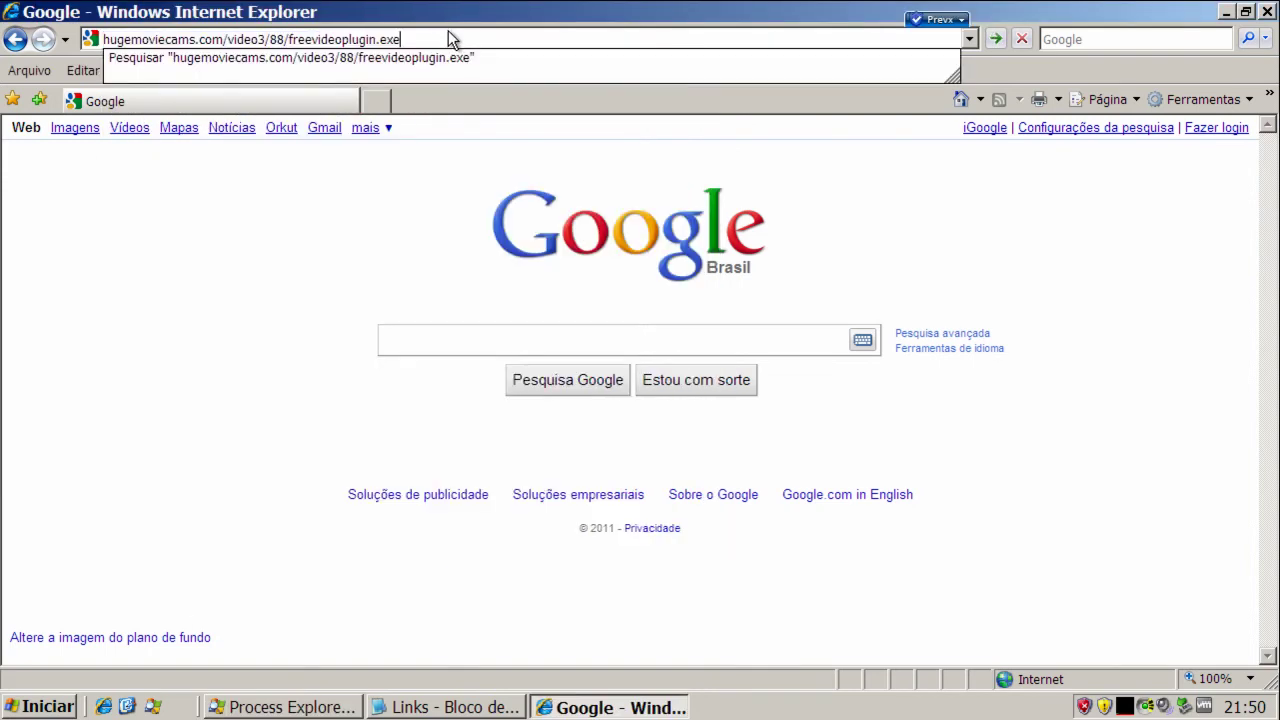
{"action": "left_click", "coordinate": [408, 707]}
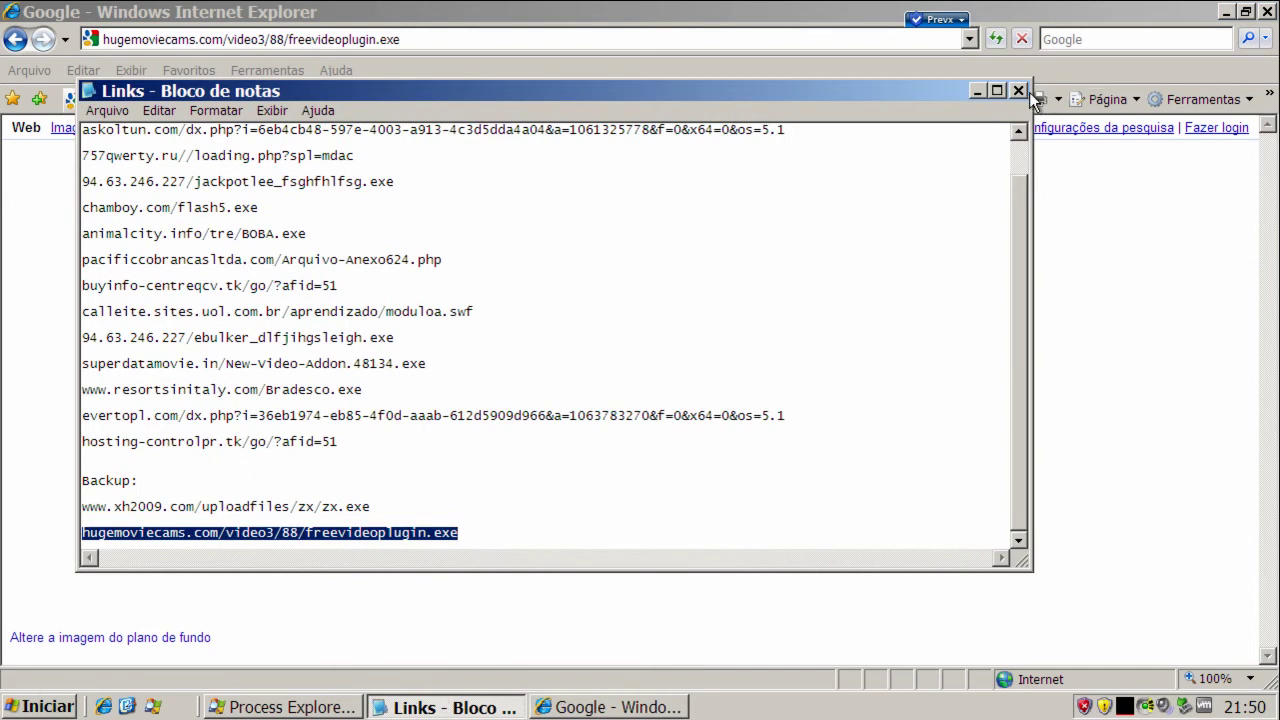
{"action": "left_click", "coordinate": [1020, 91]}
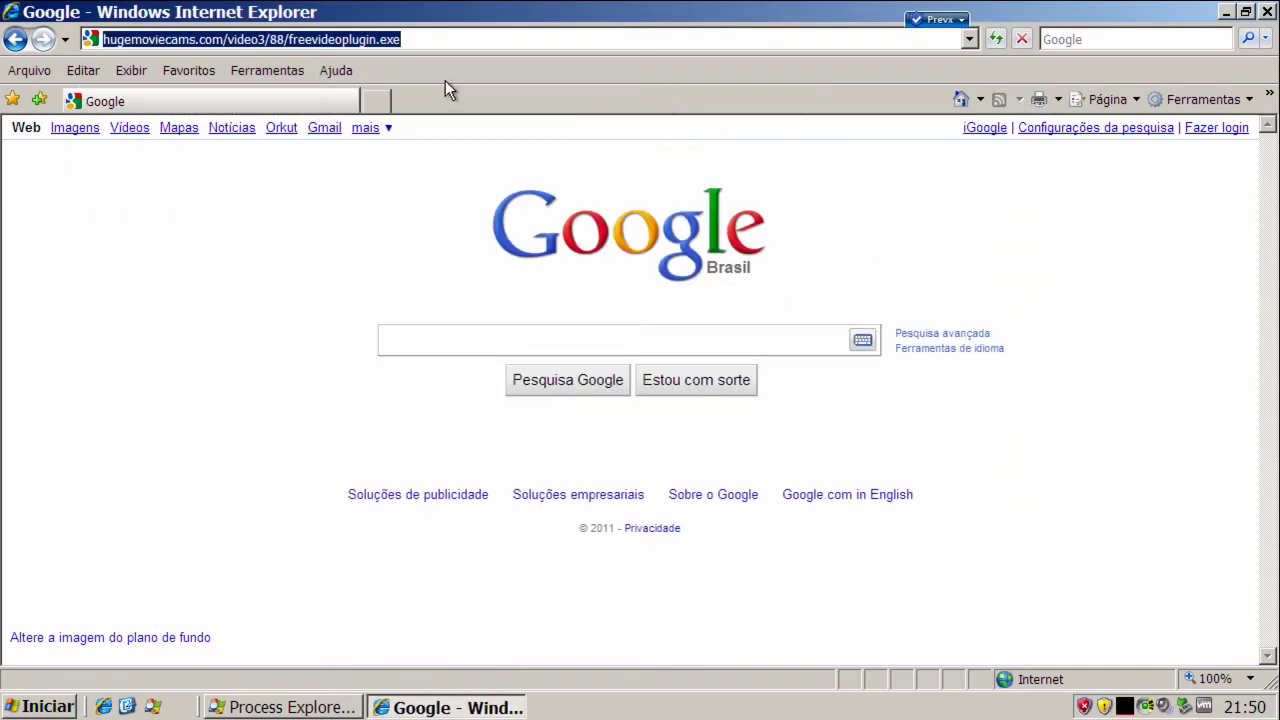
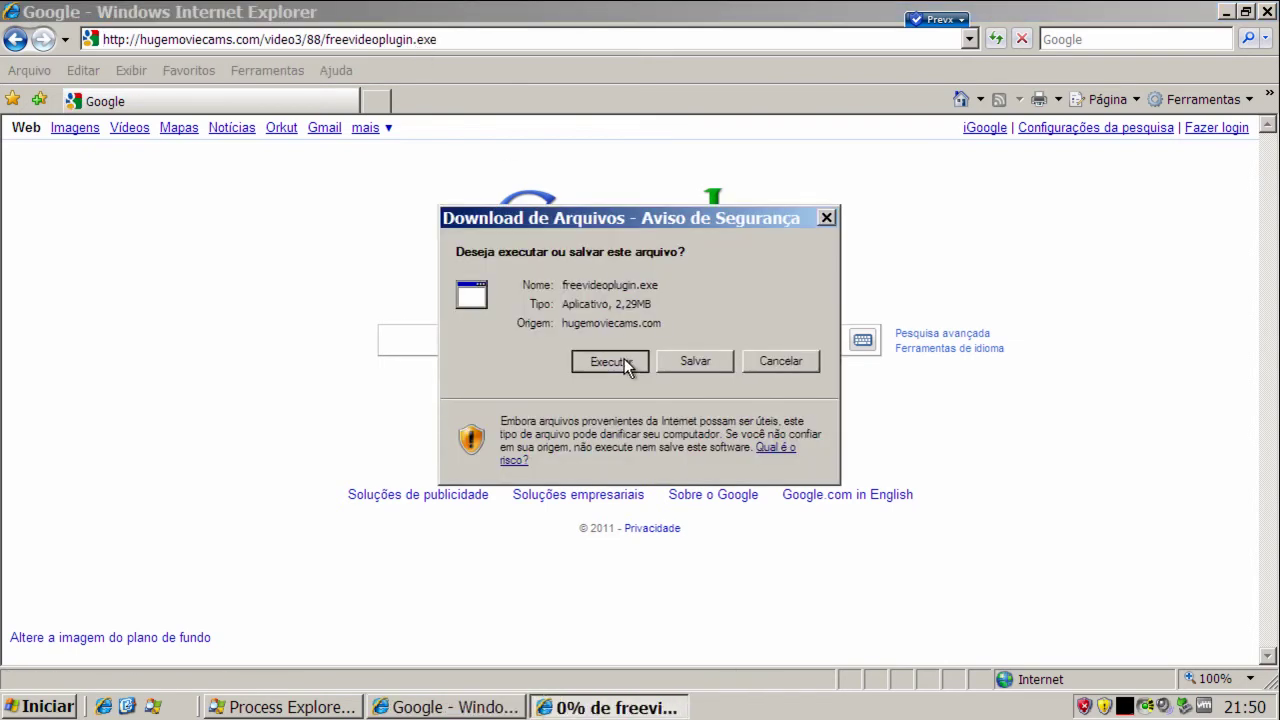
{"action": "left_click", "coordinate": [610, 361]}
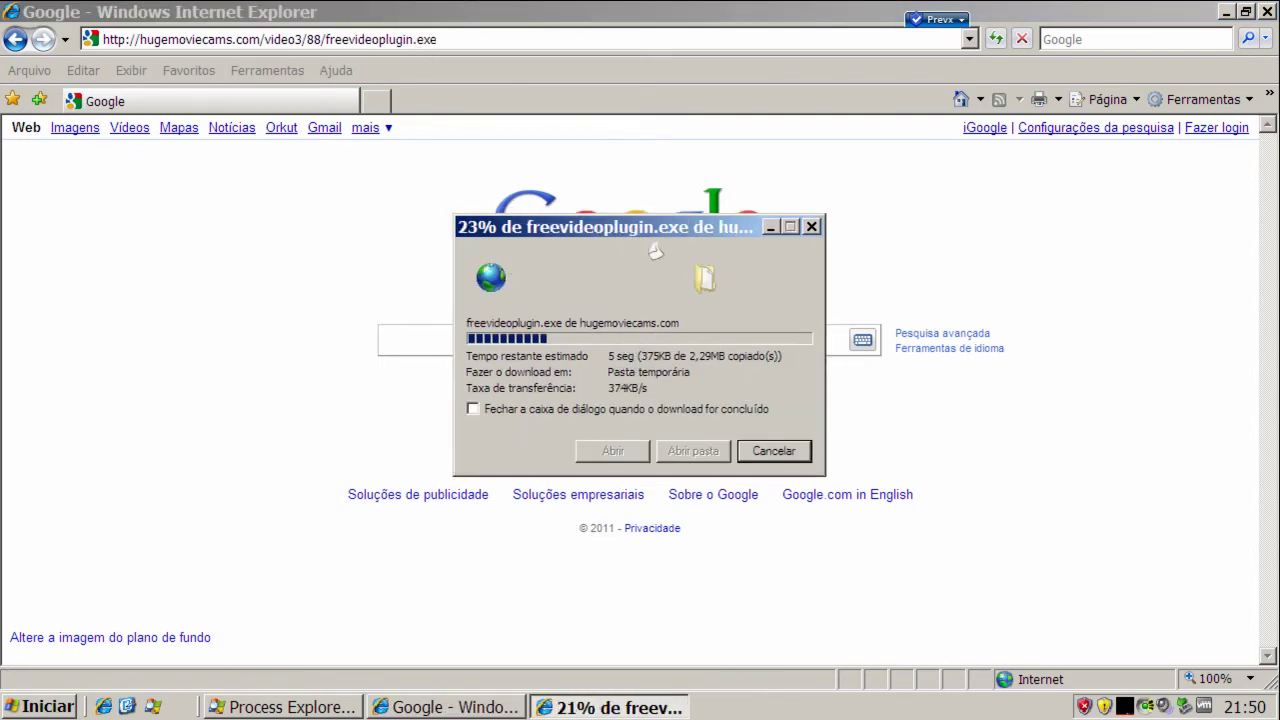
{"action": "left_click", "coordinate": [1266, 11]}
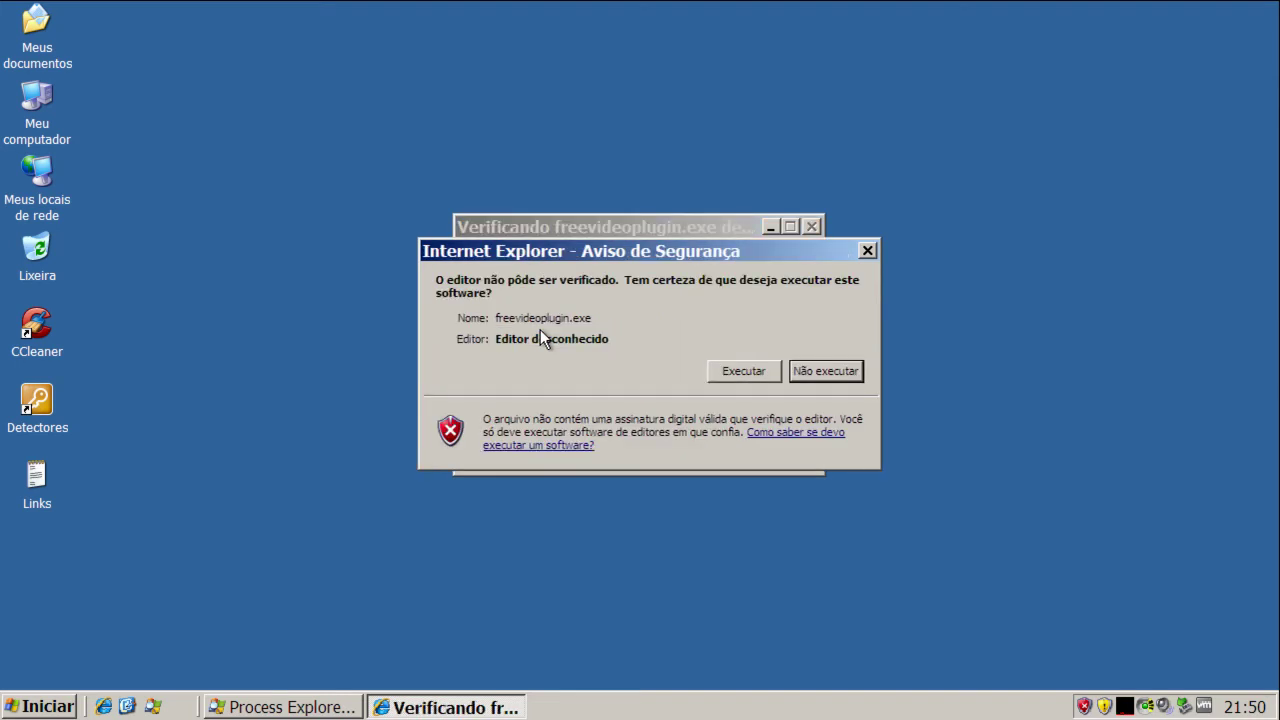
{"action": "left_click", "coordinate": [734, 379]}
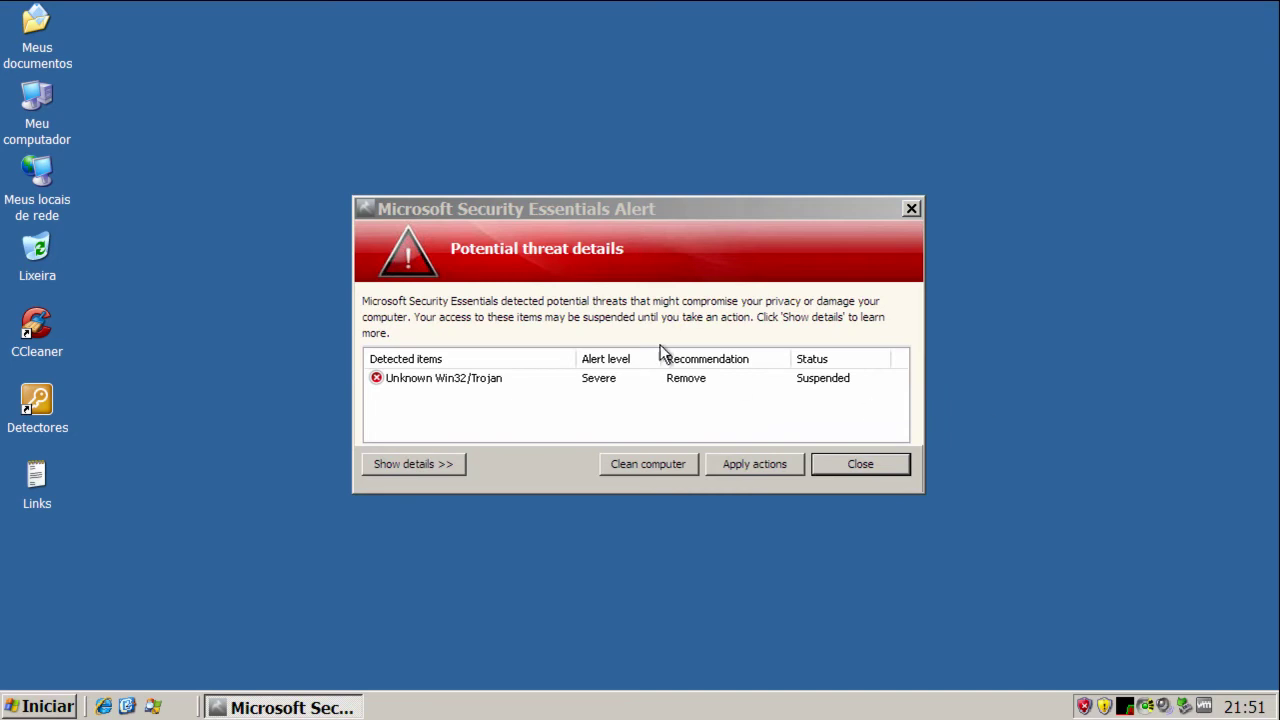
Try to close the Microsoft Security Essentials Alert and to open the Windows Task Manager.
{"action": "left_click", "coordinate": [409, 210]}
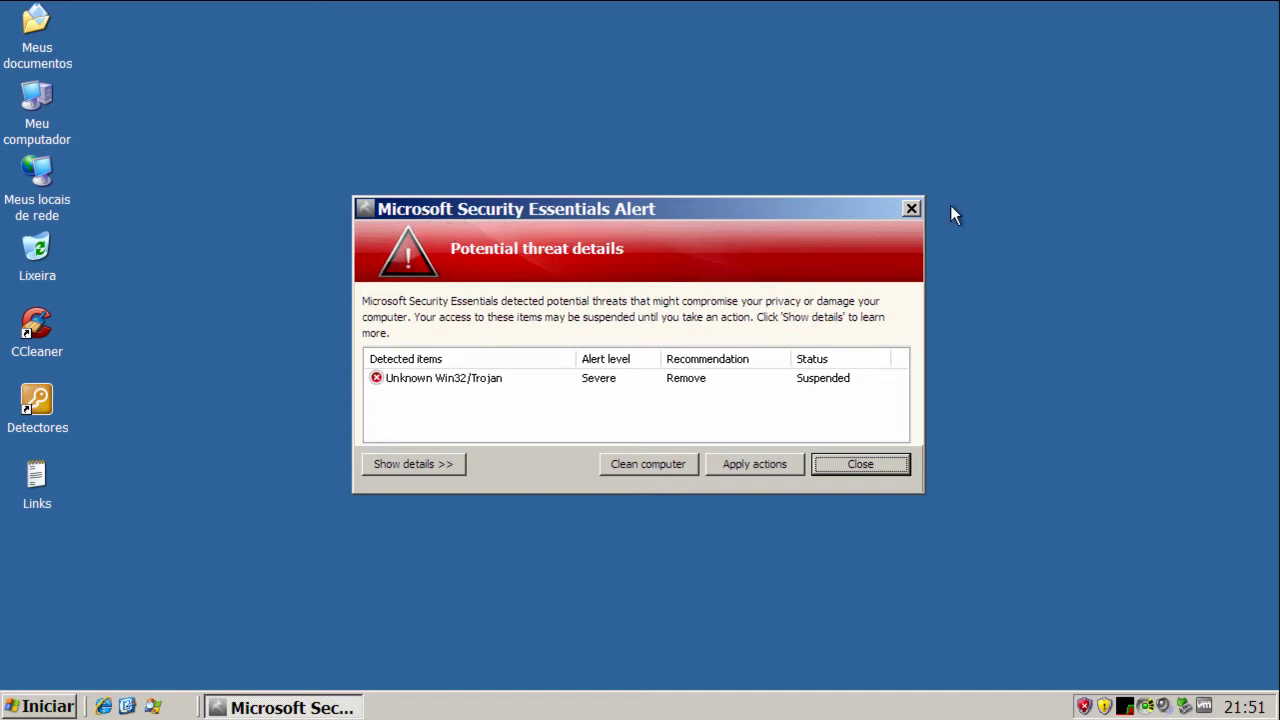
{"action": "left_click", "coordinate": [912, 209]}
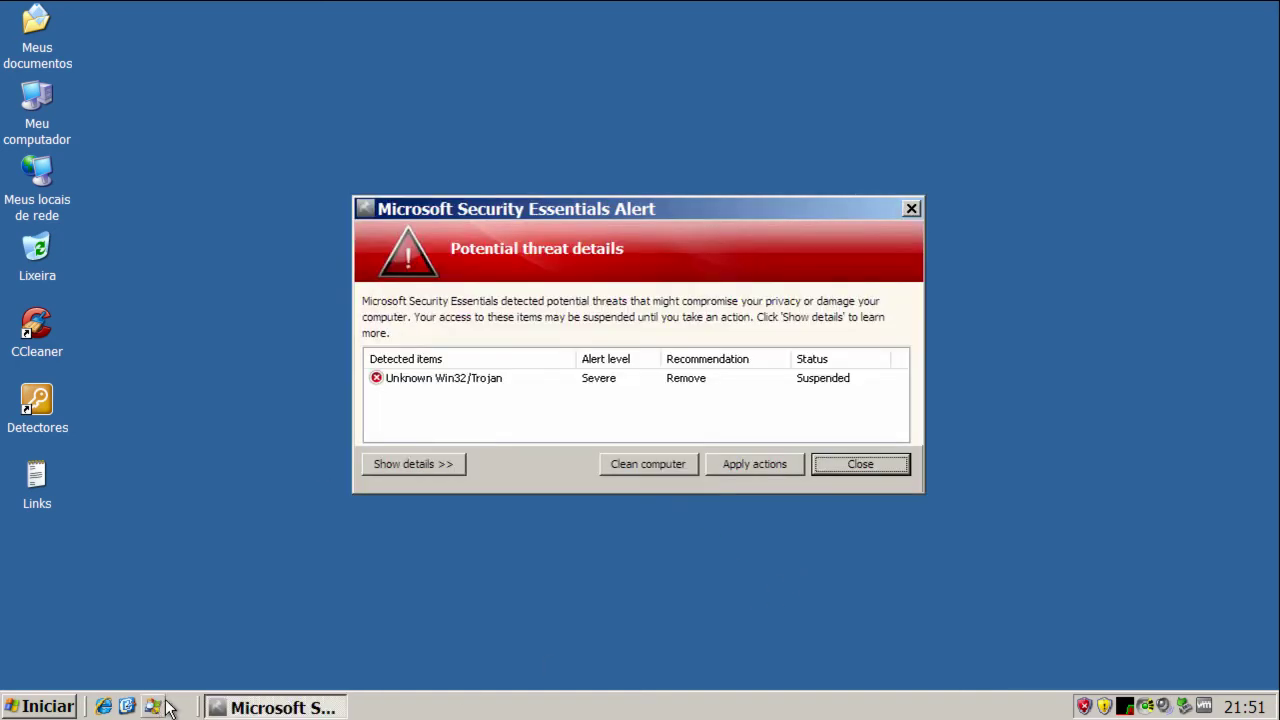
{"action": "left_click", "coordinate": [851, 467]}
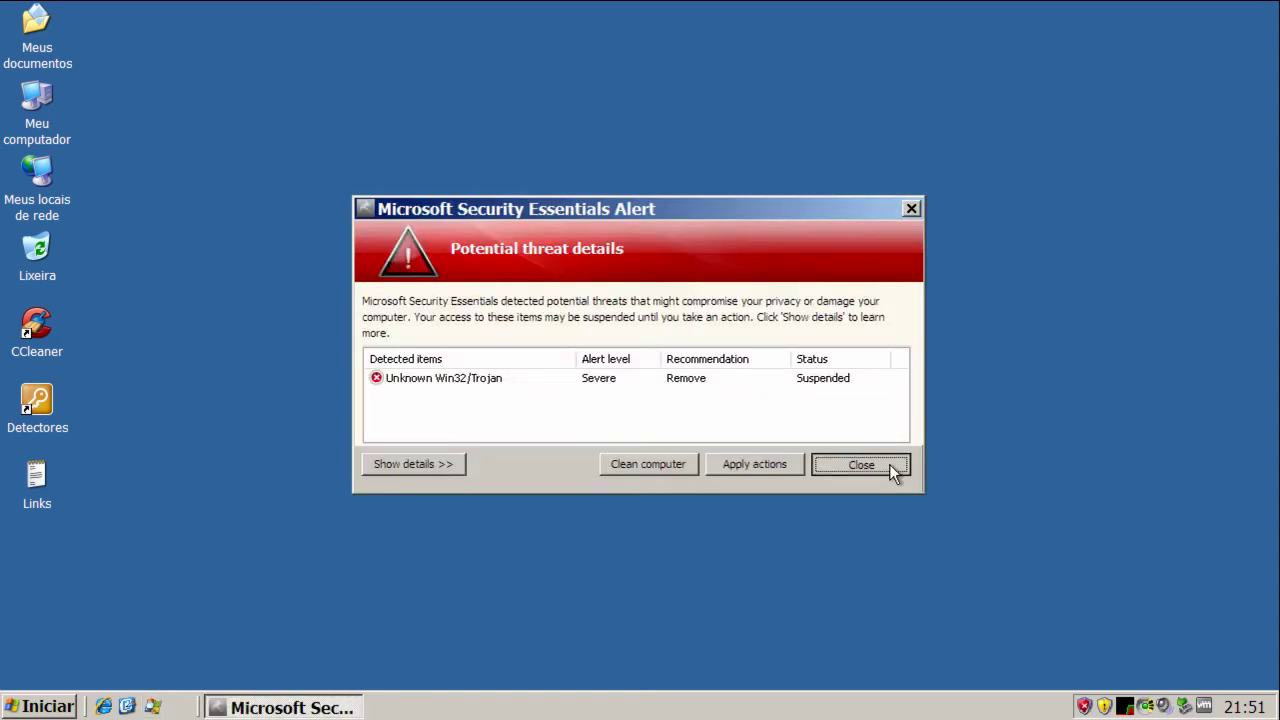
{"action": "right_click", "coordinate": [422, 710]}
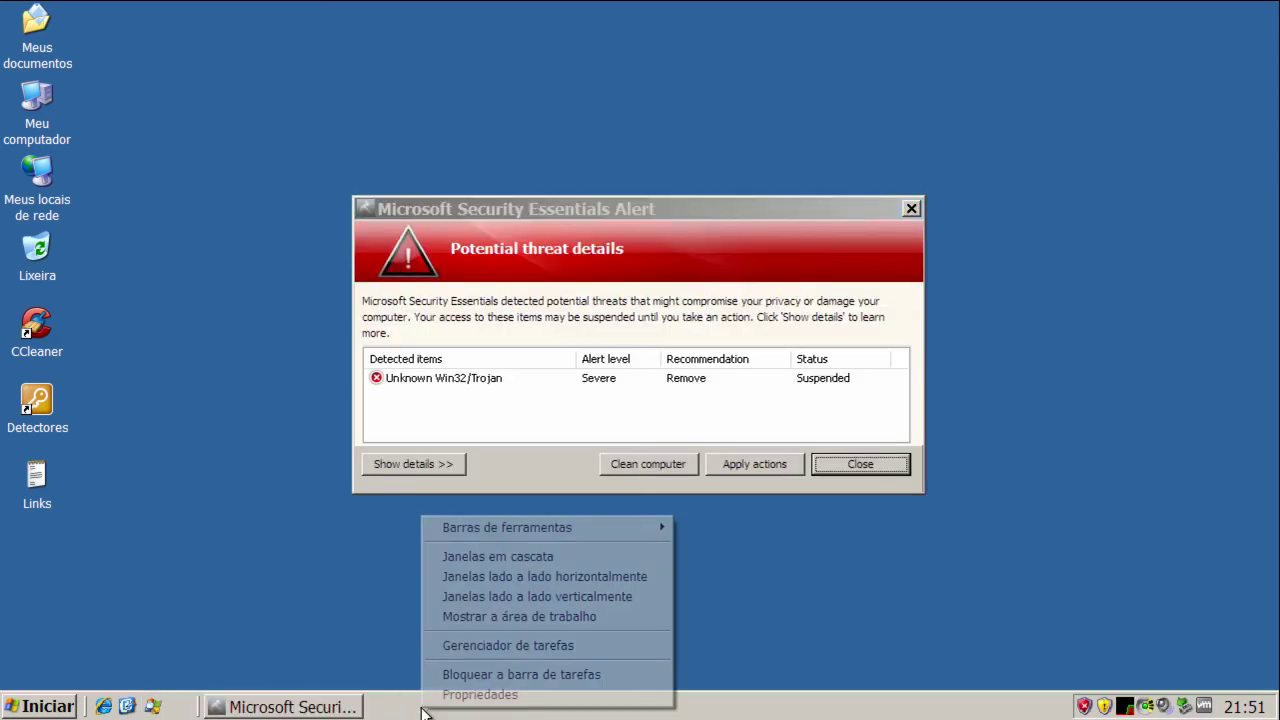
{"action": "left_click", "coordinate": [460, 647]}
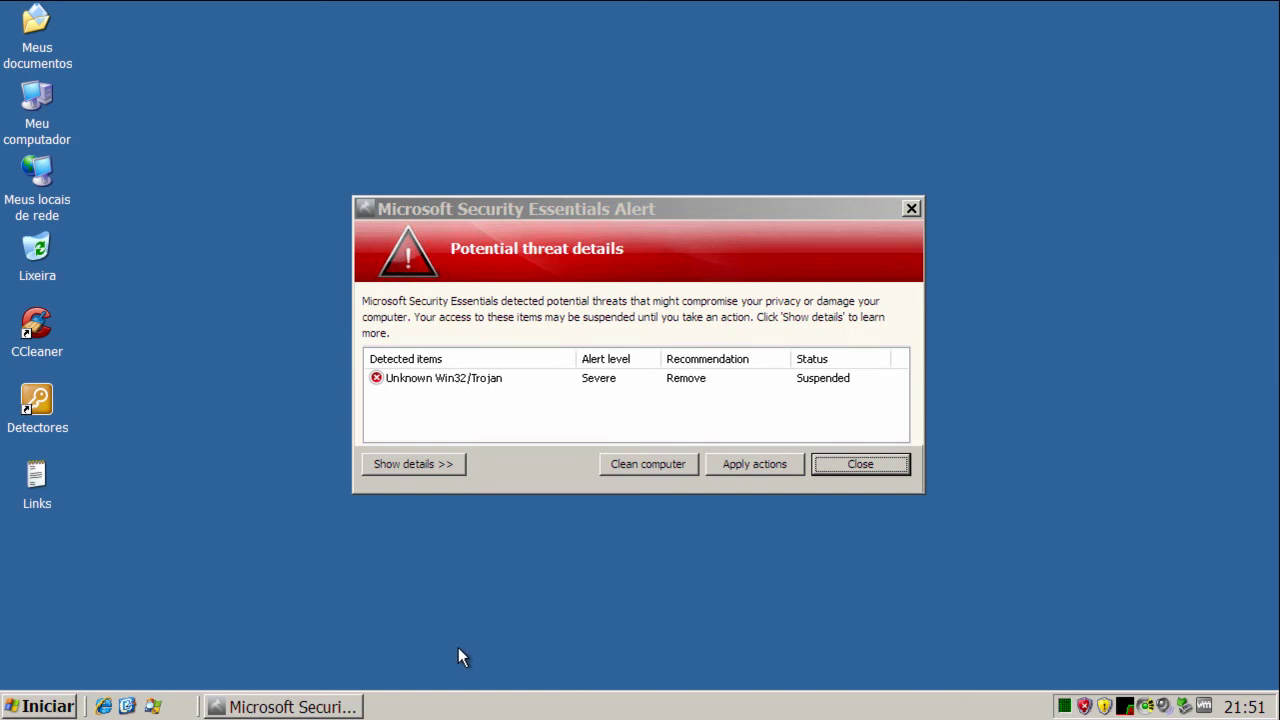
{"action": "left_click", "coordinate": [888, 463]}
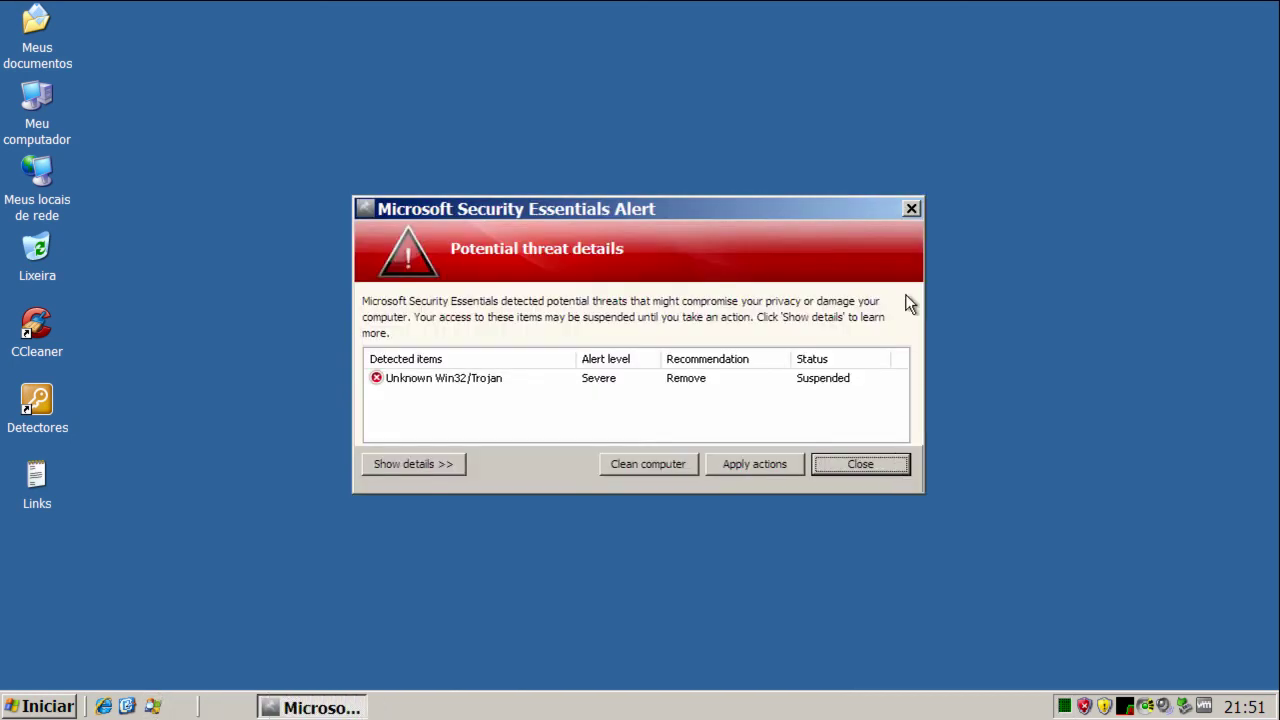
{"action": "left_click", "coordinate": [911, 209]}
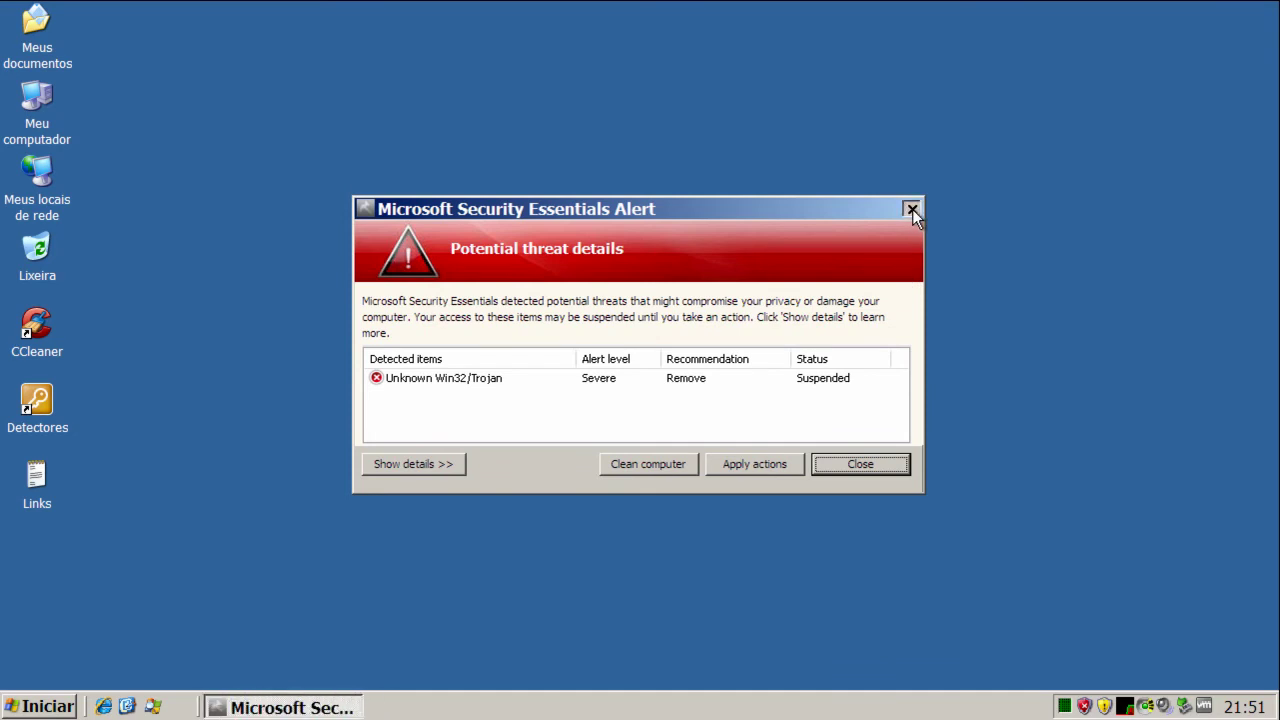
Scan the PC with Prevx 3.0 and close its window.
{"action": "double_click", "coordinate": [1148, 706]}
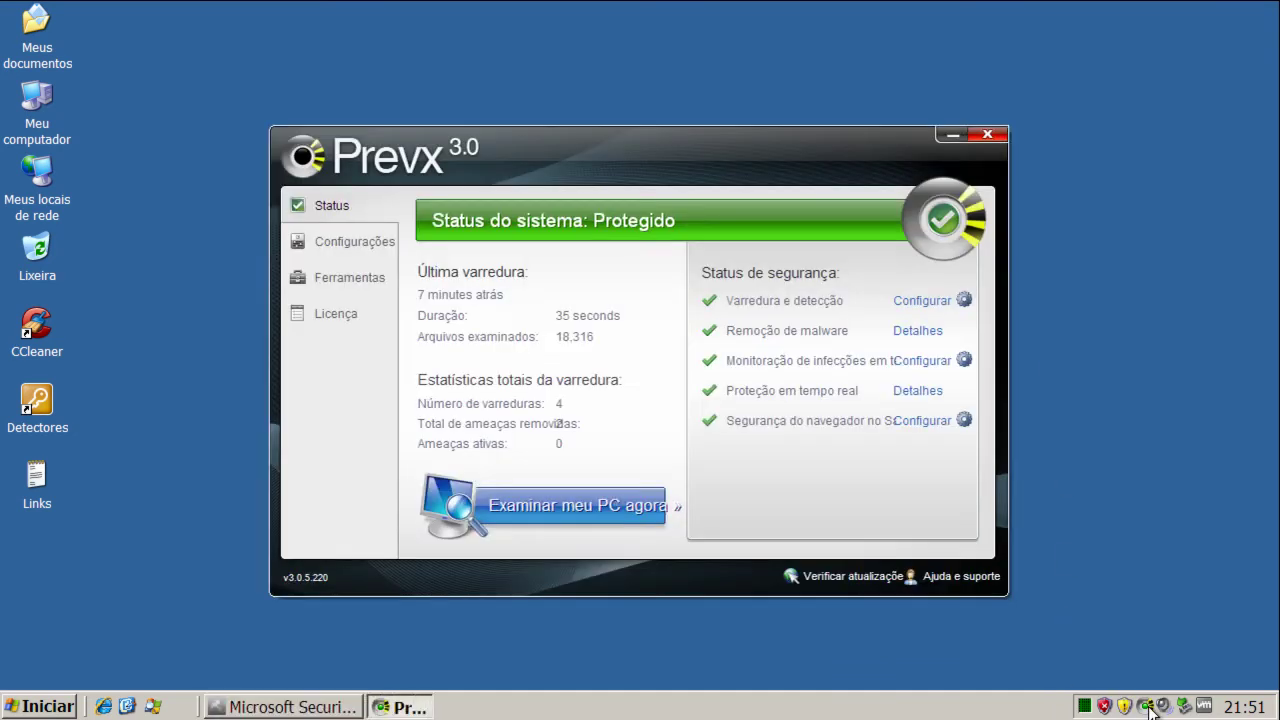
{"action": "left_click", "coordinate": [545, 495]}
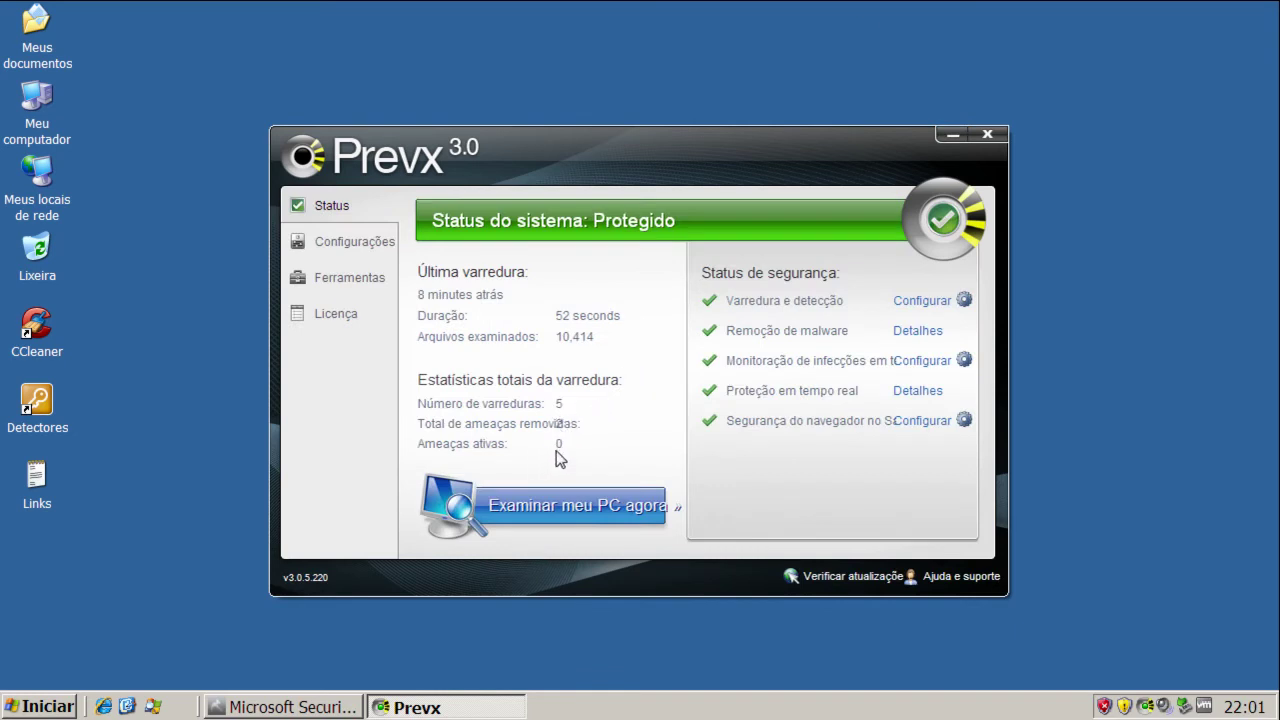
{"action": "left_click", "coordinate": [998, 137]}
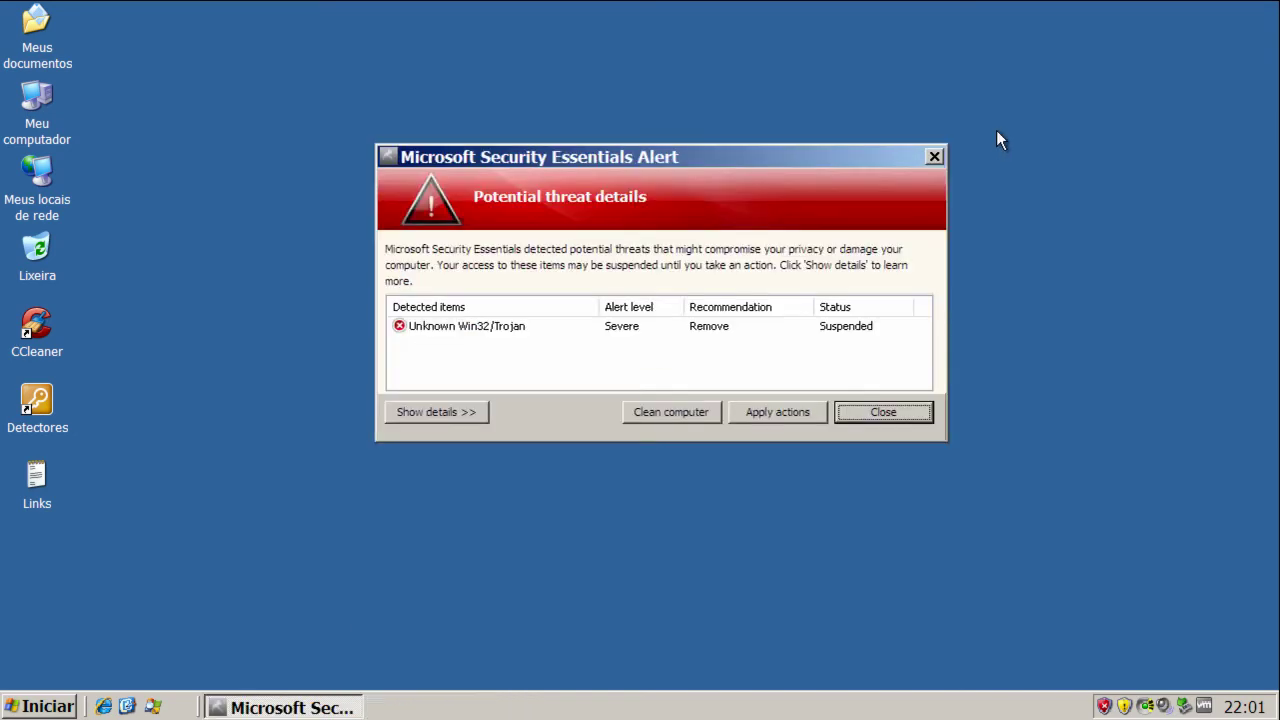
Restart the computer with the Microsoft Security Essentials Alert still open.
{"action": "left_click", "coordinate": [45, 706]}
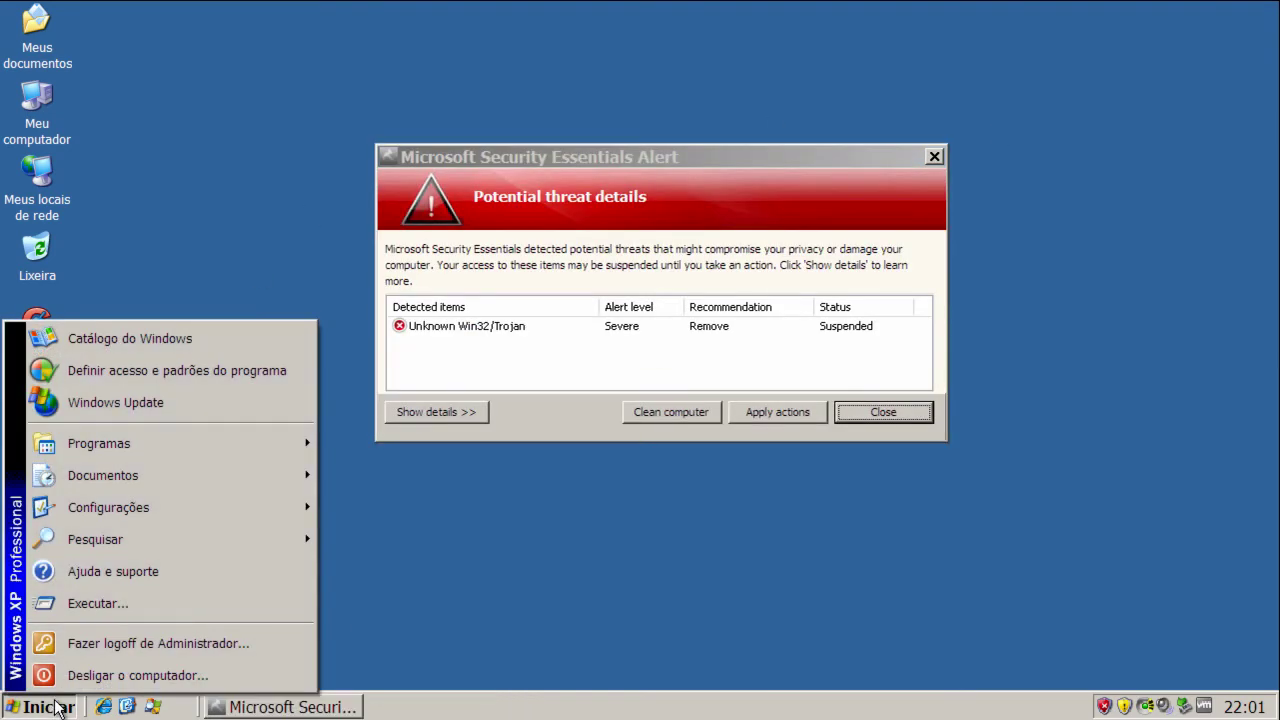
{"action": "left_click", "coordinate": [125, 678]}
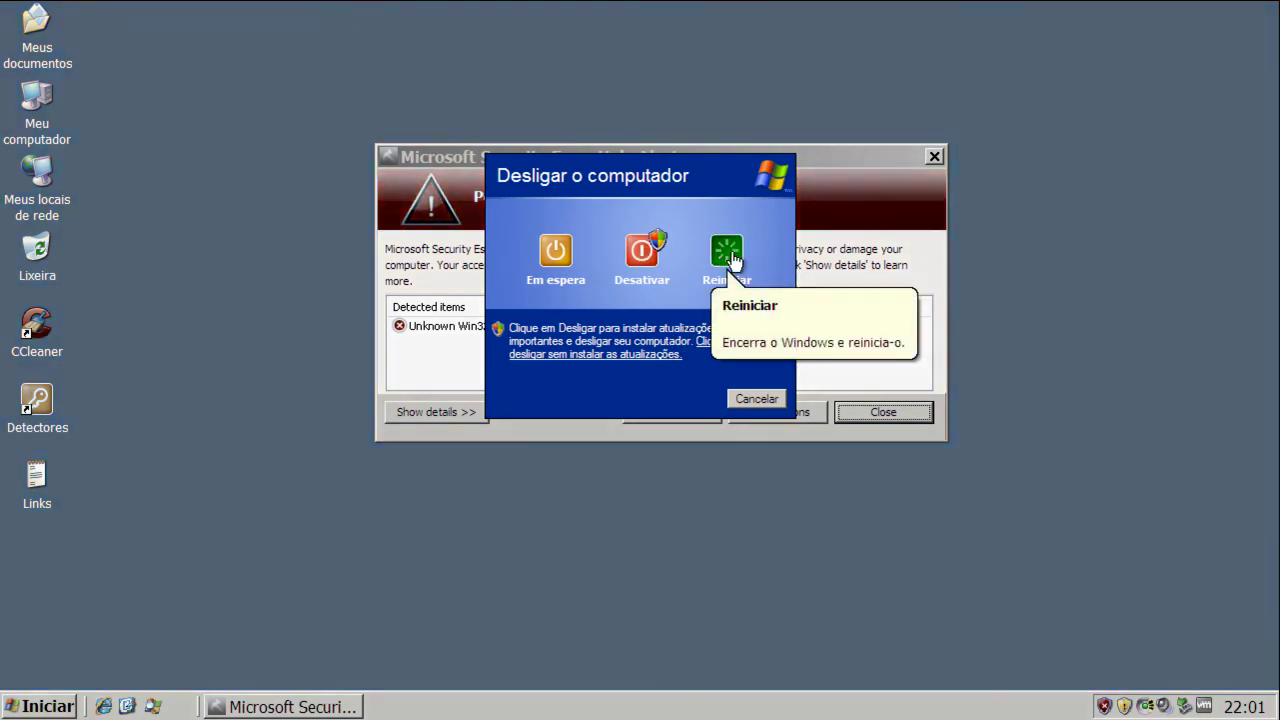
{"action": "left_click", "coordinate": [728, 252]}
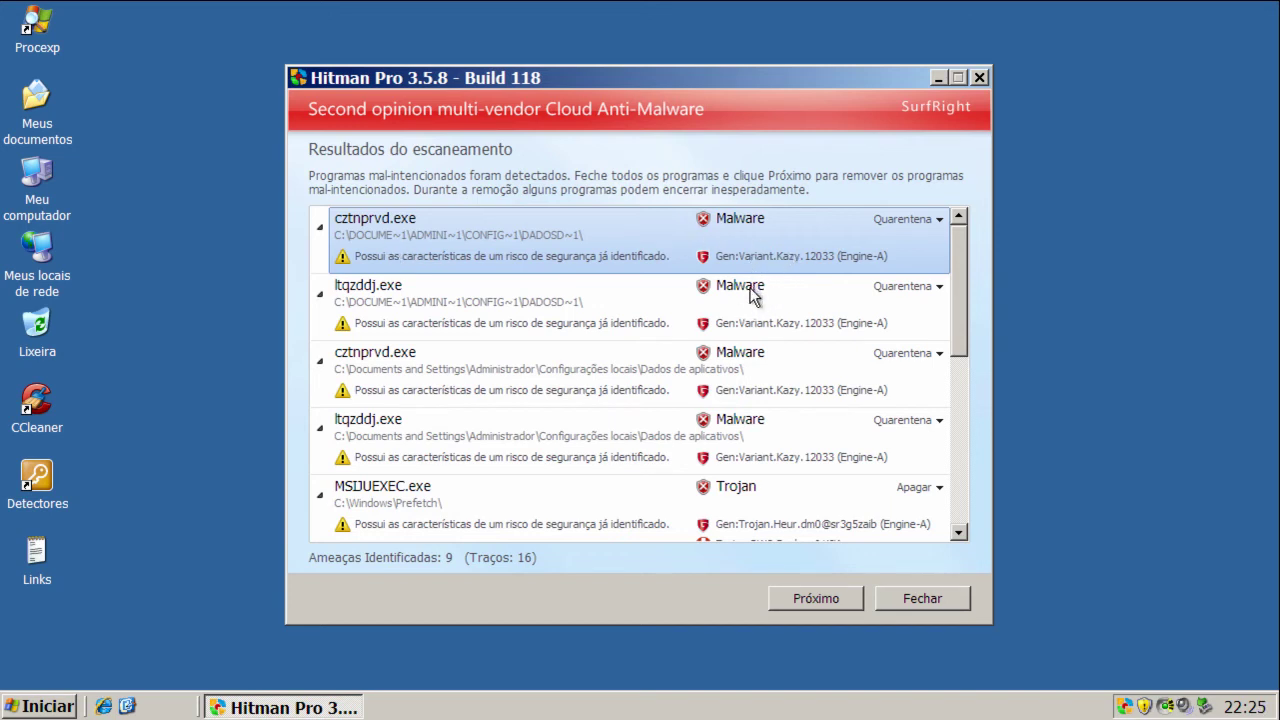
Examine the malware and trojan entries in the Hitman Pro scan results, from ltqzddj.exe down to upyjyr.exe.
{"action": "left_click", "coordinate": [852, 318]}
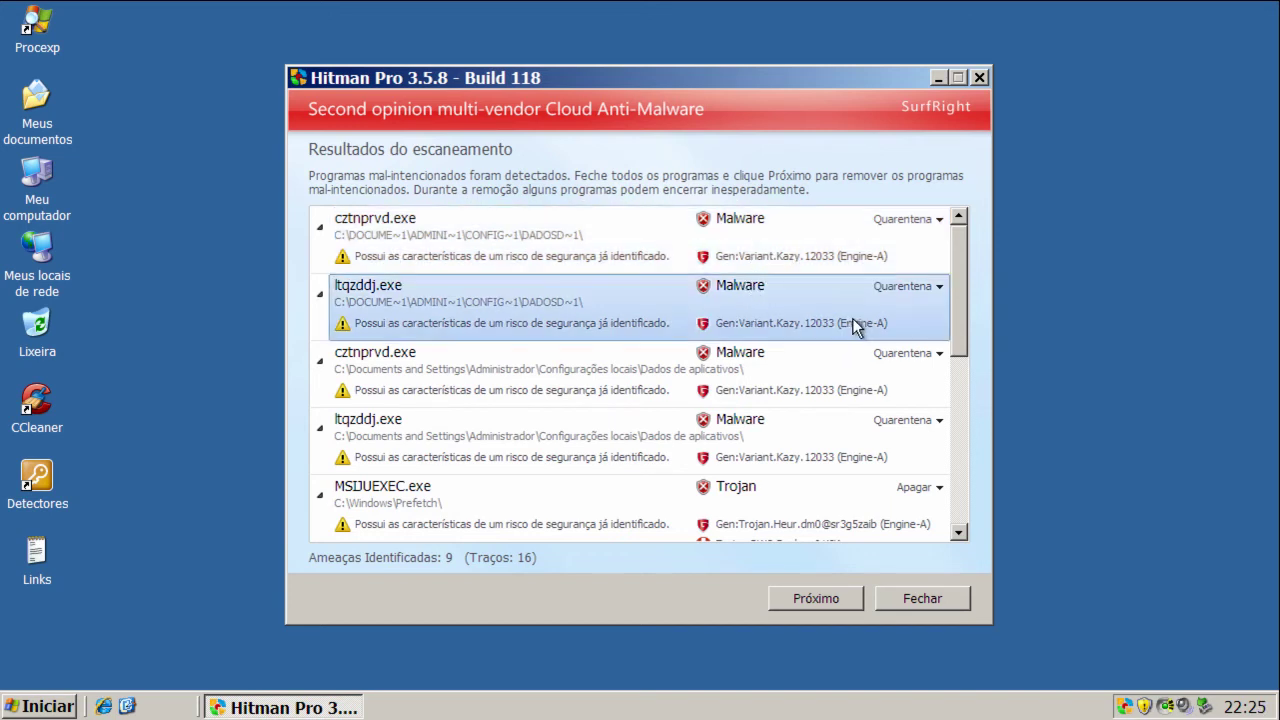
{"action": "left_click", "coordinate": [808, 380]}
{"action": "left_click", "coordinate": [814, 443]}
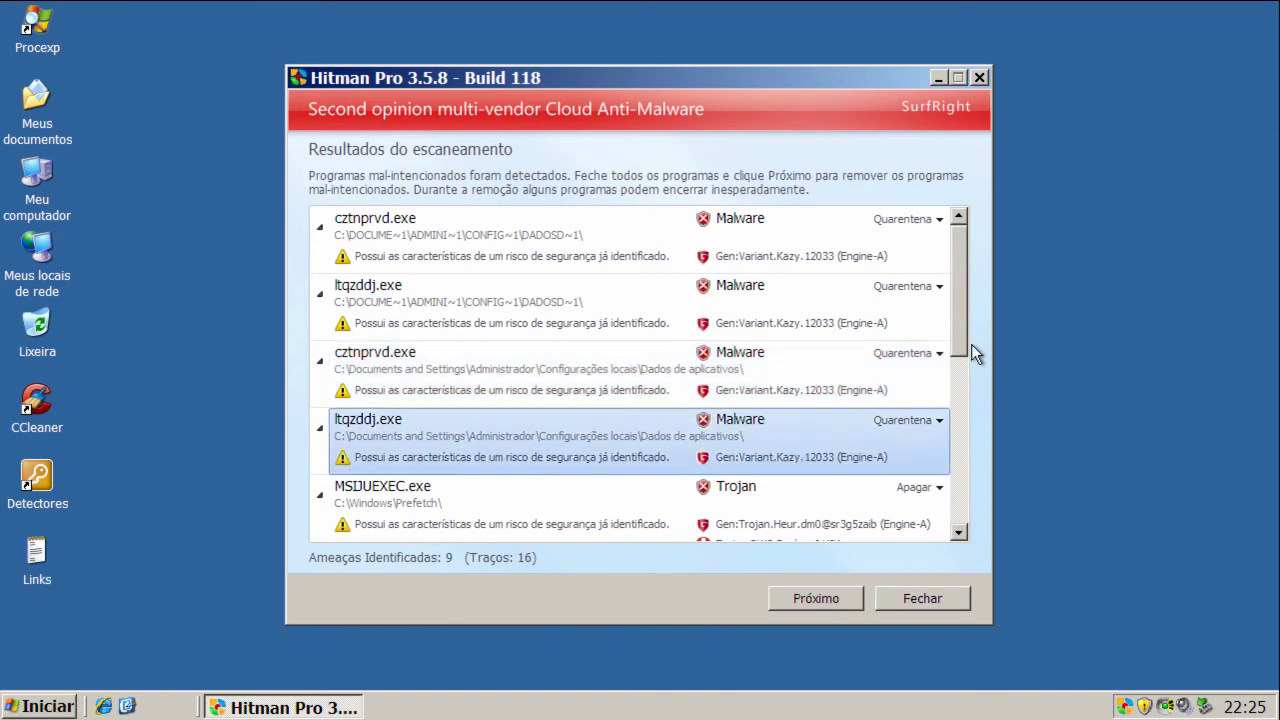
{"action": "left_click_drag", "start_coordinate": [964, 348], "coordinate": [966, 434]}
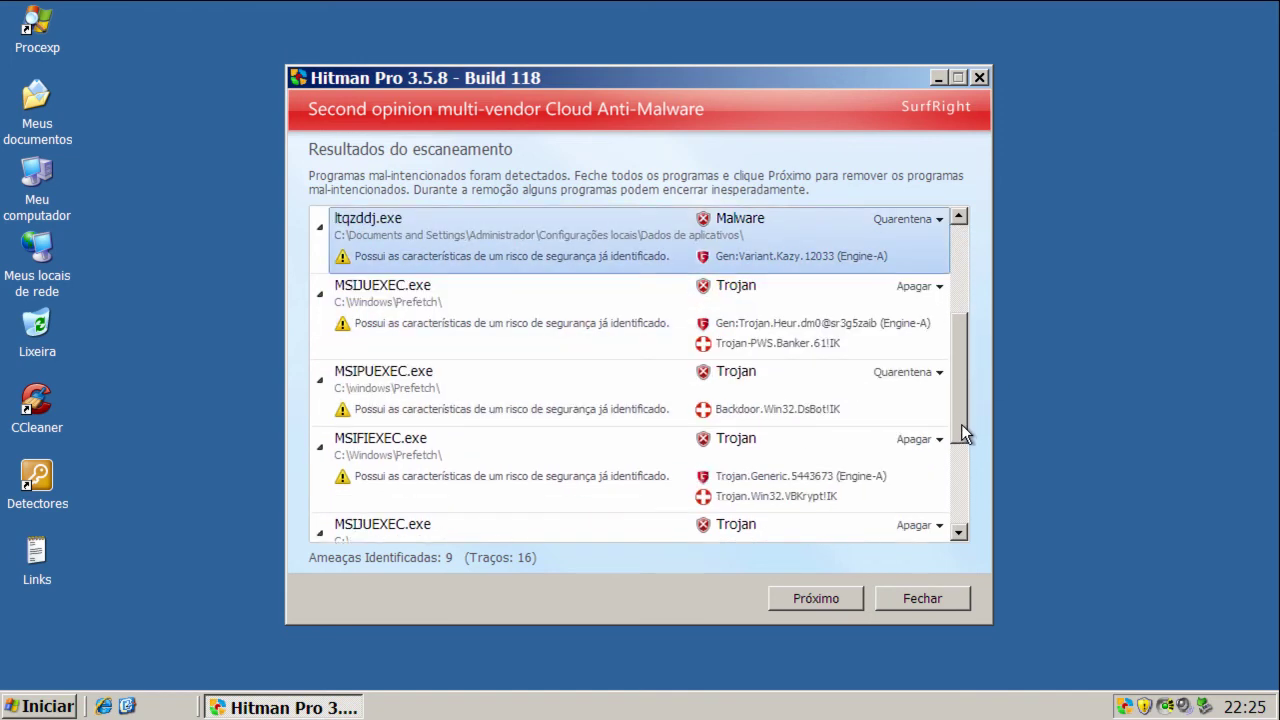
{"action": "left_click", "coordinate": [760, 332]}
{"action": "left_click", "coordinate": [772, 398]}
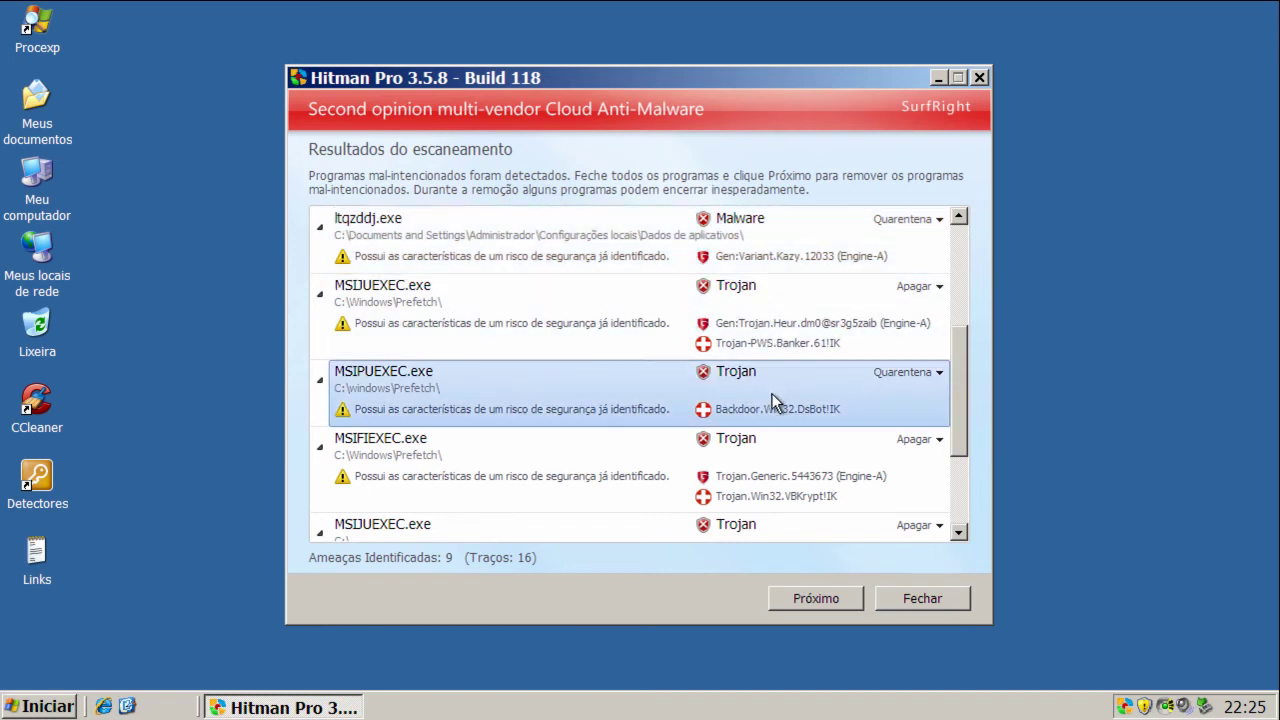
{"action": "left_click", "coordinate": [766, 458]}
{"action": "left_click_drag", "start_coordinate": [966, 443], "coordinate": [966, 503]}
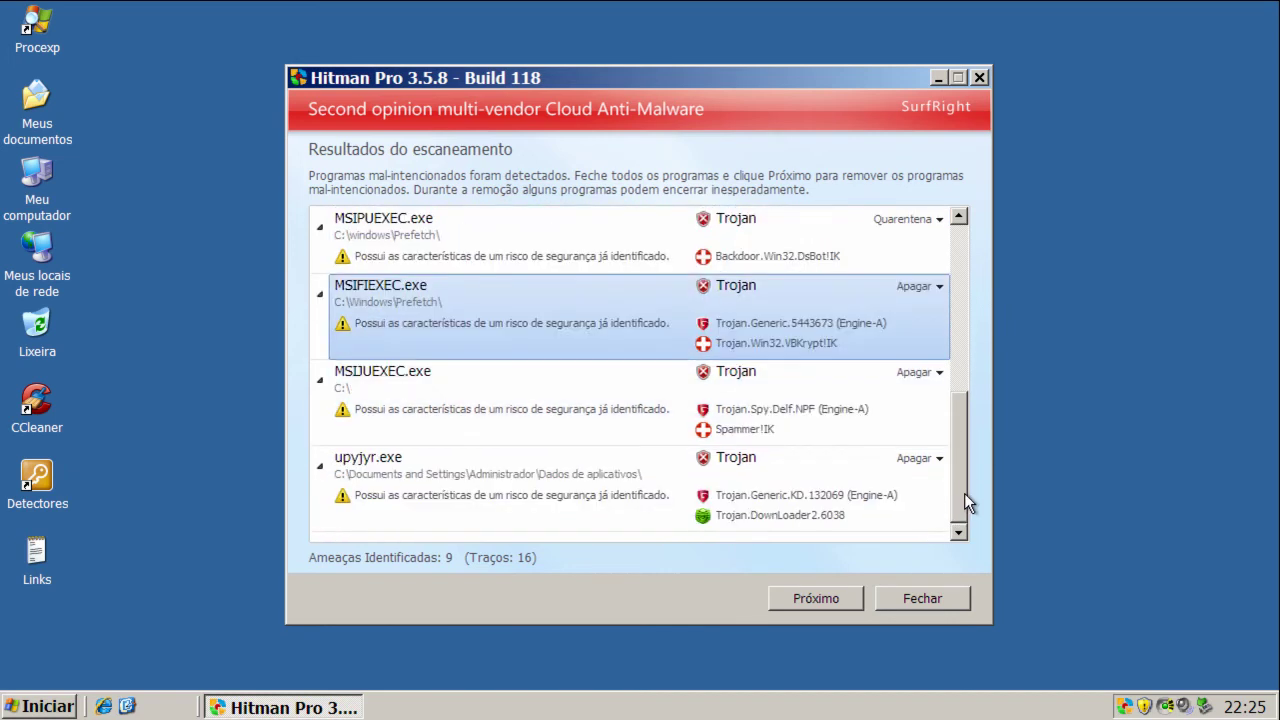
{"action": "left_click", "coordinate": [820, 415]}
{"action": "left_click", "coordinate": [800, 488]}
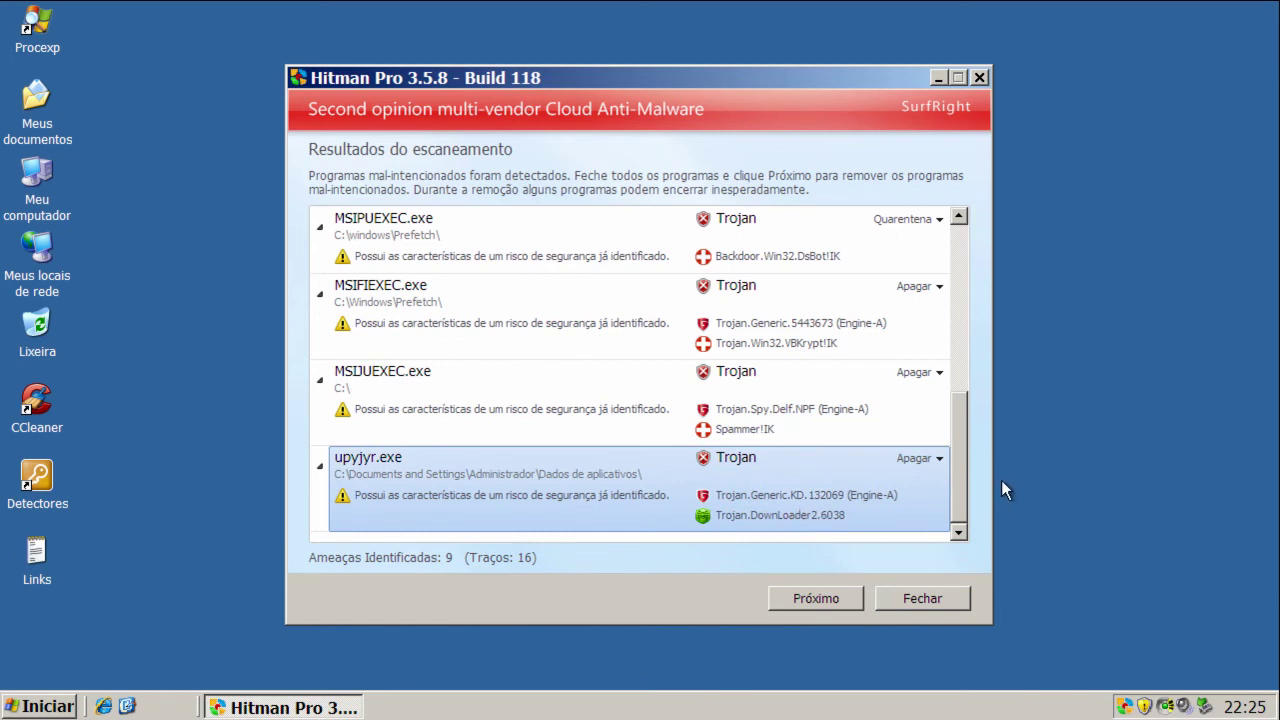
Remove the threats detected by Hitman Pro, keeping the preset quarantine and delete actions.
{"action": "left_click_drag", "start_coordinate": [964, 474], "coordinate": [985, 232]}
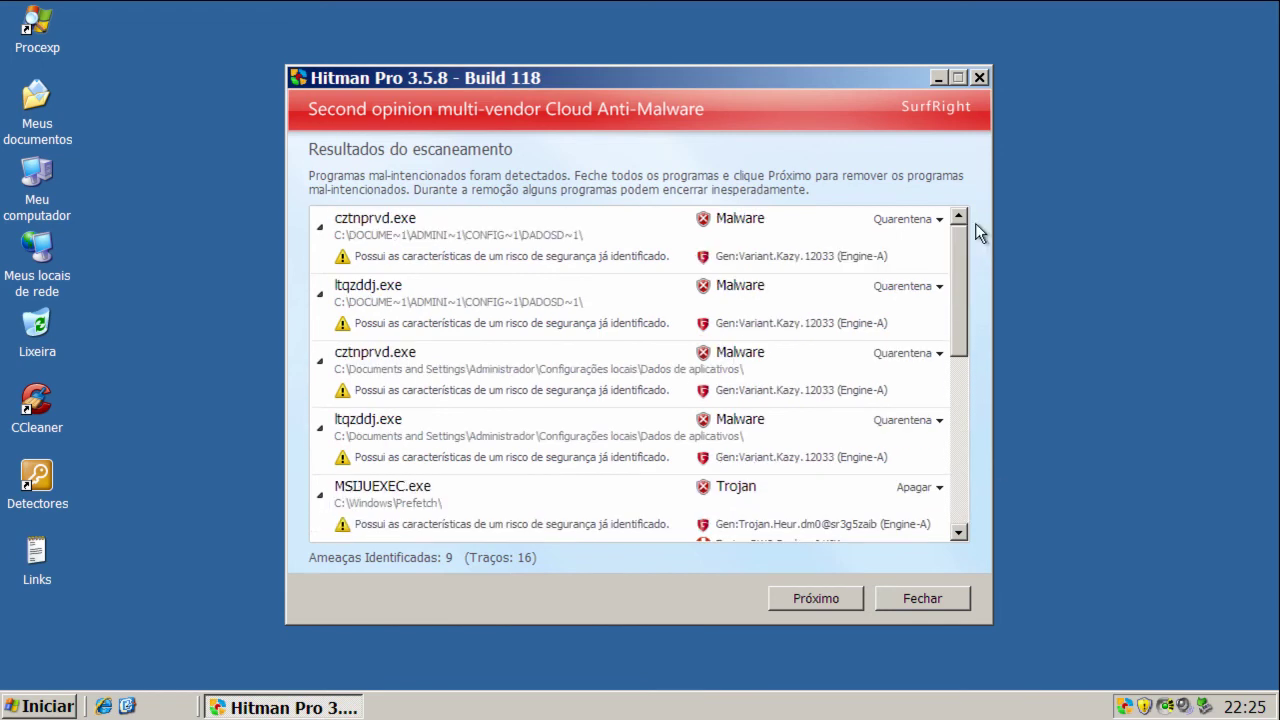
{"action": "left_click", "coordinate": [815, 596]}
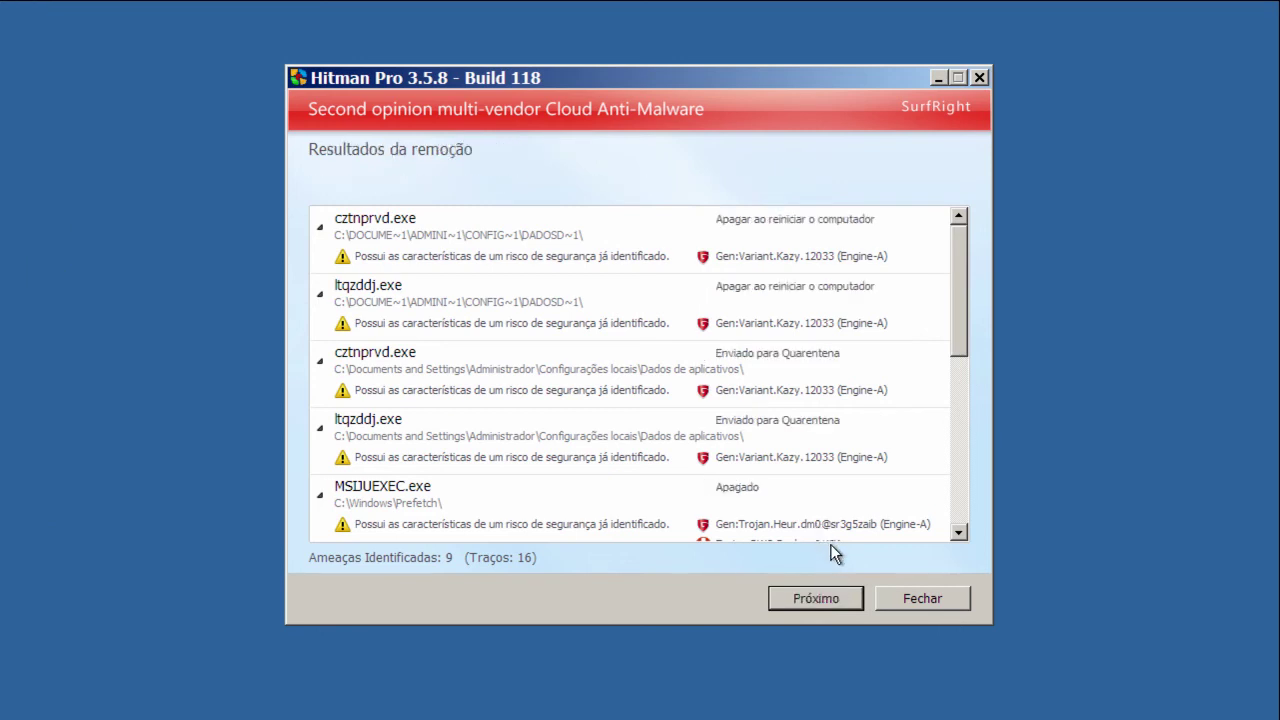
Proceed past the Hitman Pro removal results and restart the computer to complete the removal.
{"action": "left_click", "coordinate": [833, 596]}
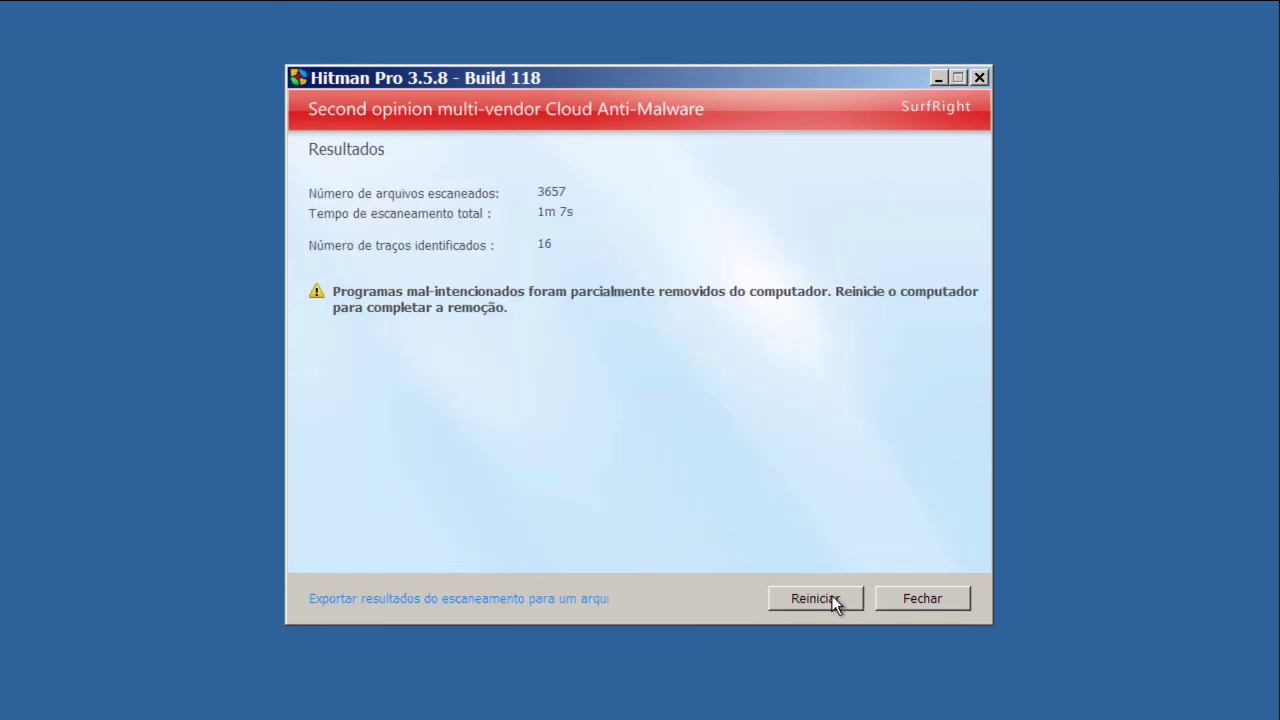
{"action": "left_click", "coordinate": [830, 594]}
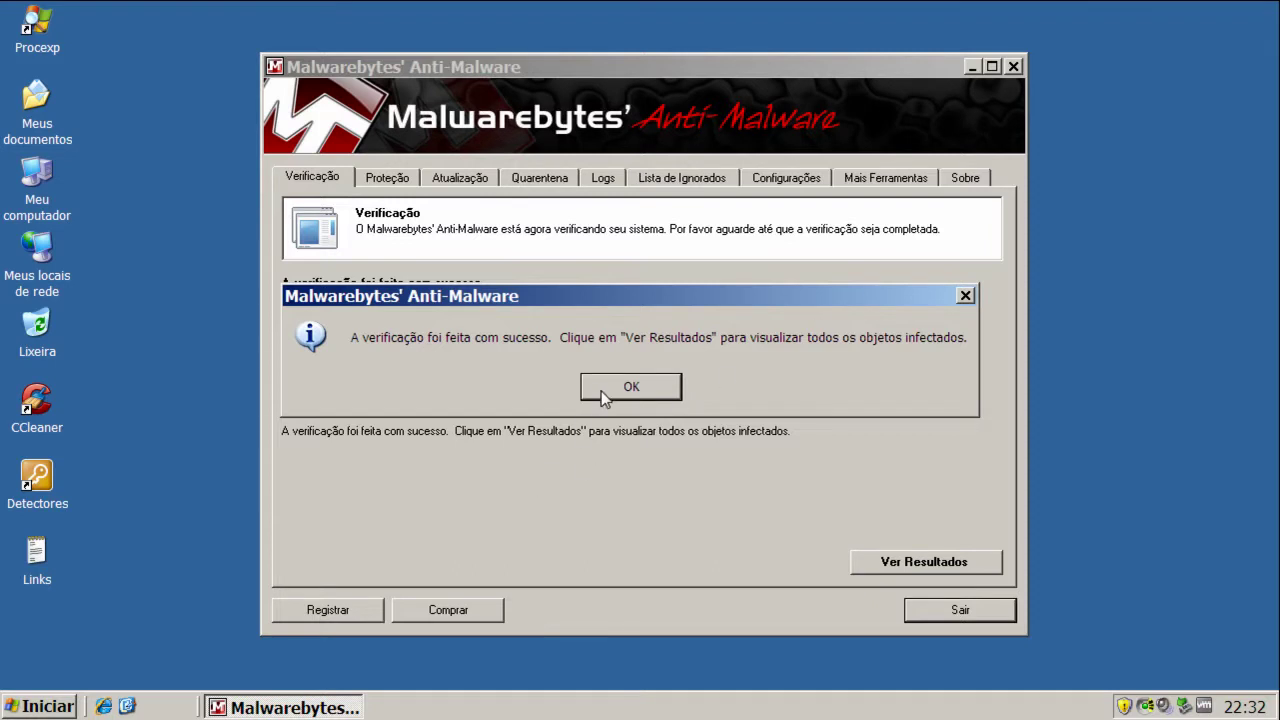
Examine the Trojan.Agent and Security.Hijack entries in the Malwarebytes' Anti-Malware scan results, widening the Fabricante column.
{"action": "left_click", "coordinate": [621, 388]}
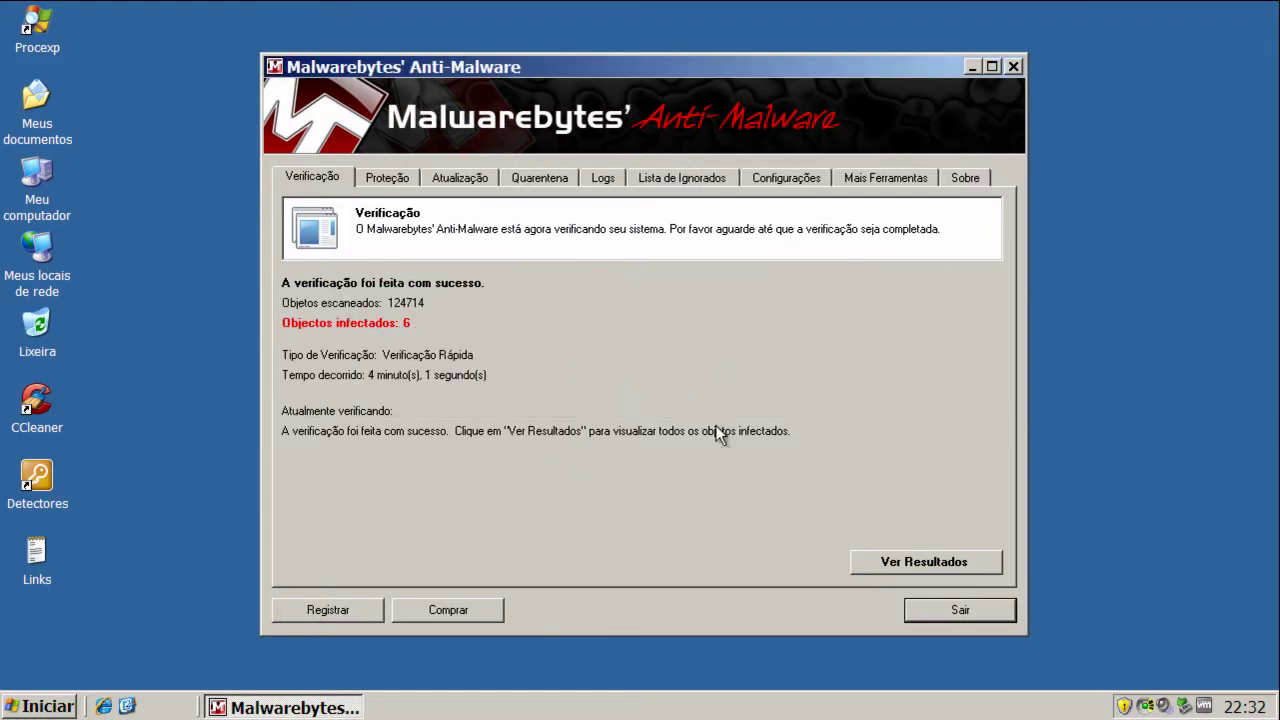
{"action": "left_click", "coordinate": [918, 558]}
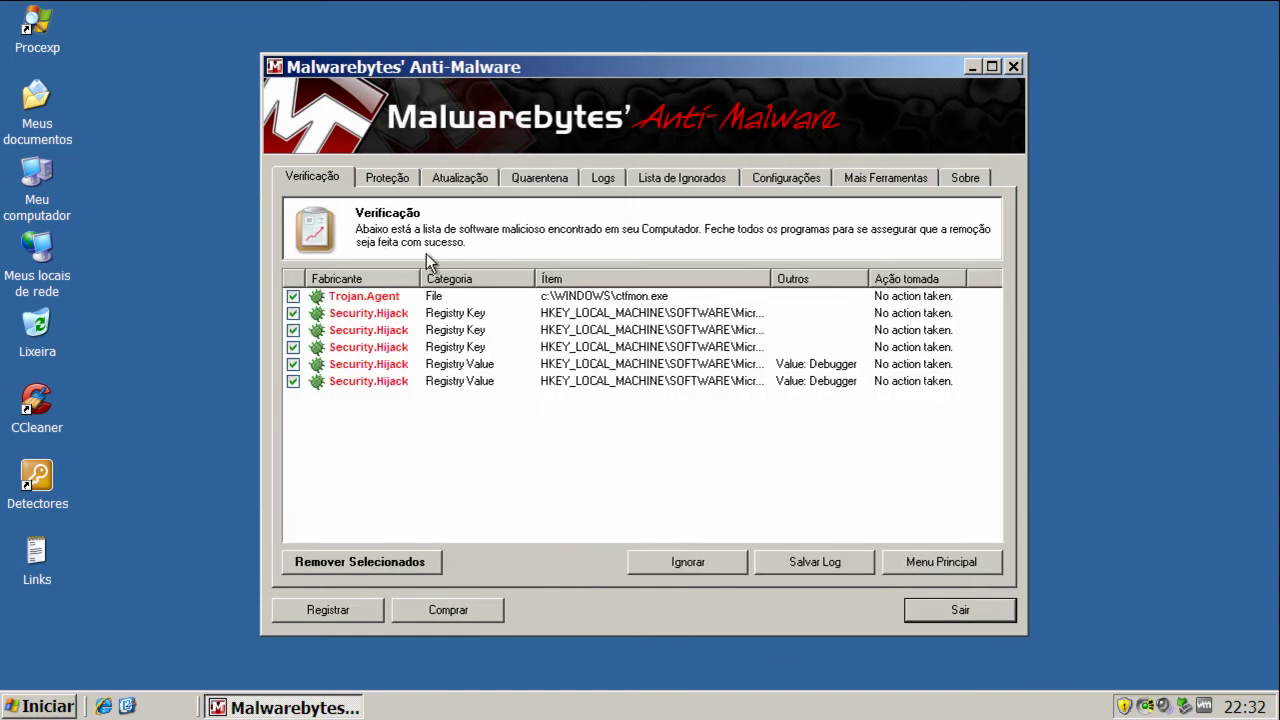
{"action": "left_click_drag", "start_coordinate": [420, 278], "coordinate": [488, 278]}
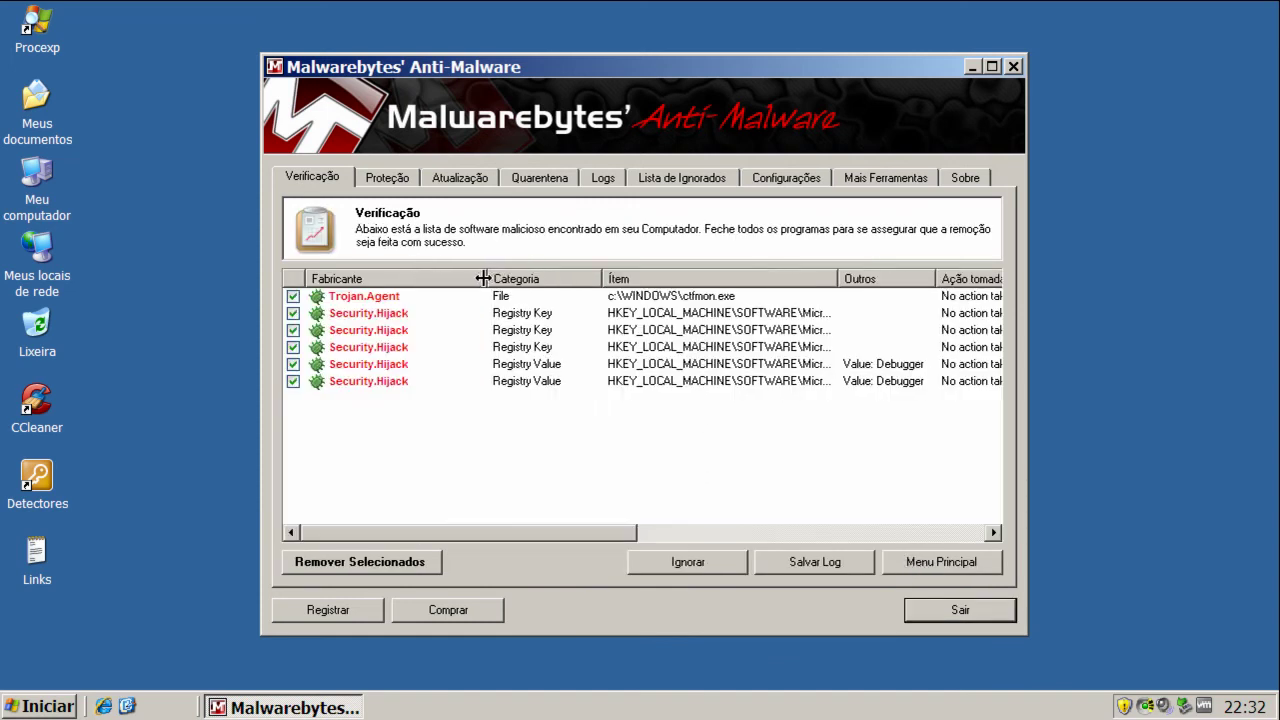
{"action": "left_click", "coordinate": [391, 316]}
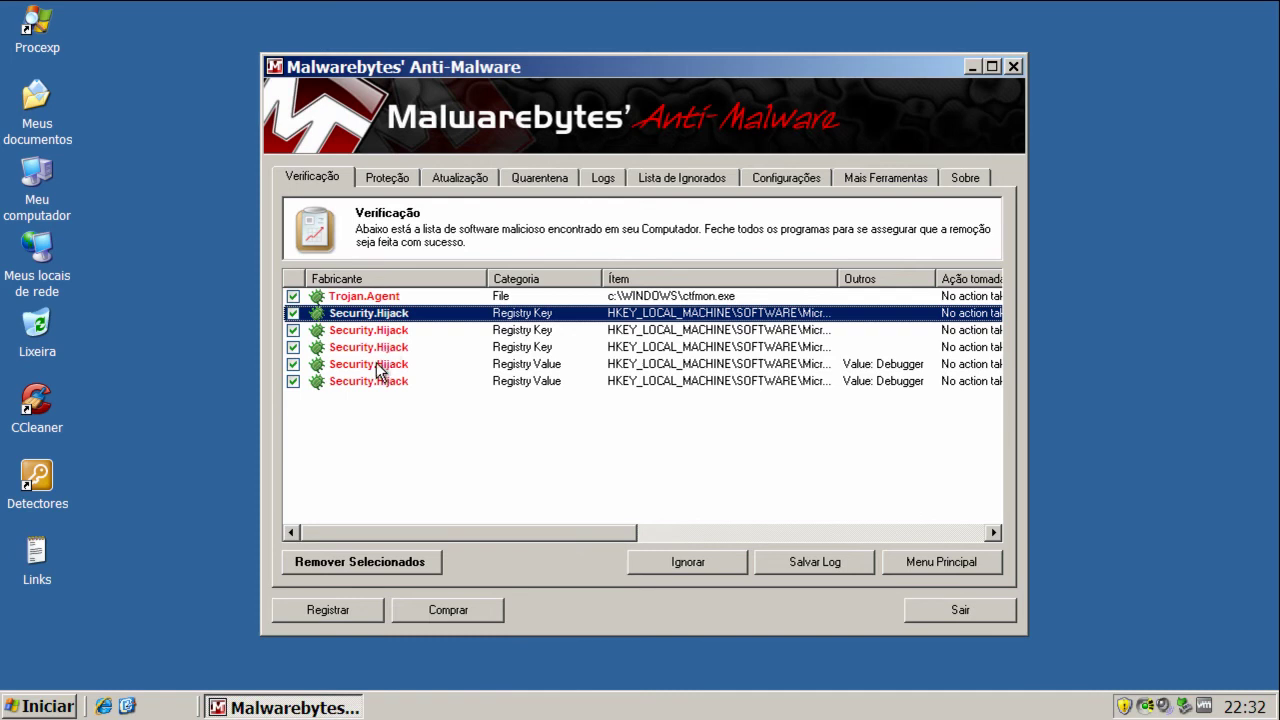
{"action": "left_click", "coordinate": [380, 381]}
{"action": "left_click", "coordinate": [383, 364]}
{"action": "left_click", "coordinate": [383, 347]}
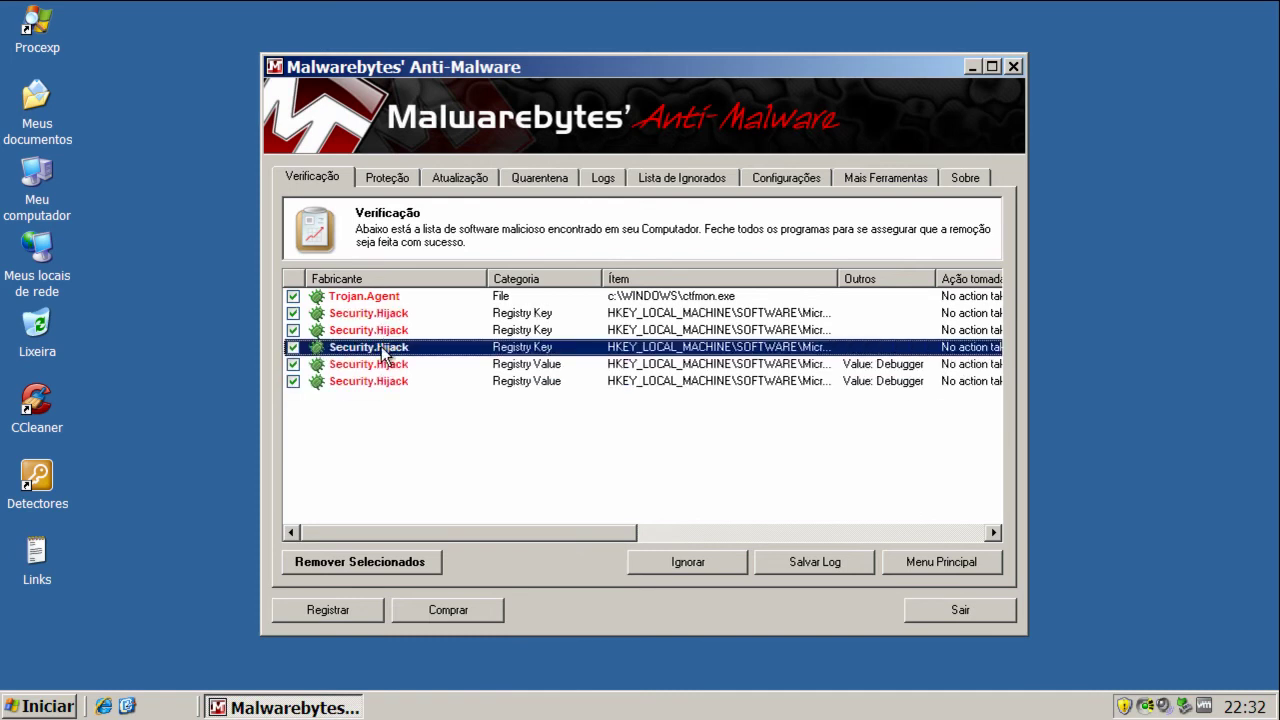
{"action": "left_click", "coordinate": [381, 316]}
{"action": "left_click", "coordinate": [379, 296]}
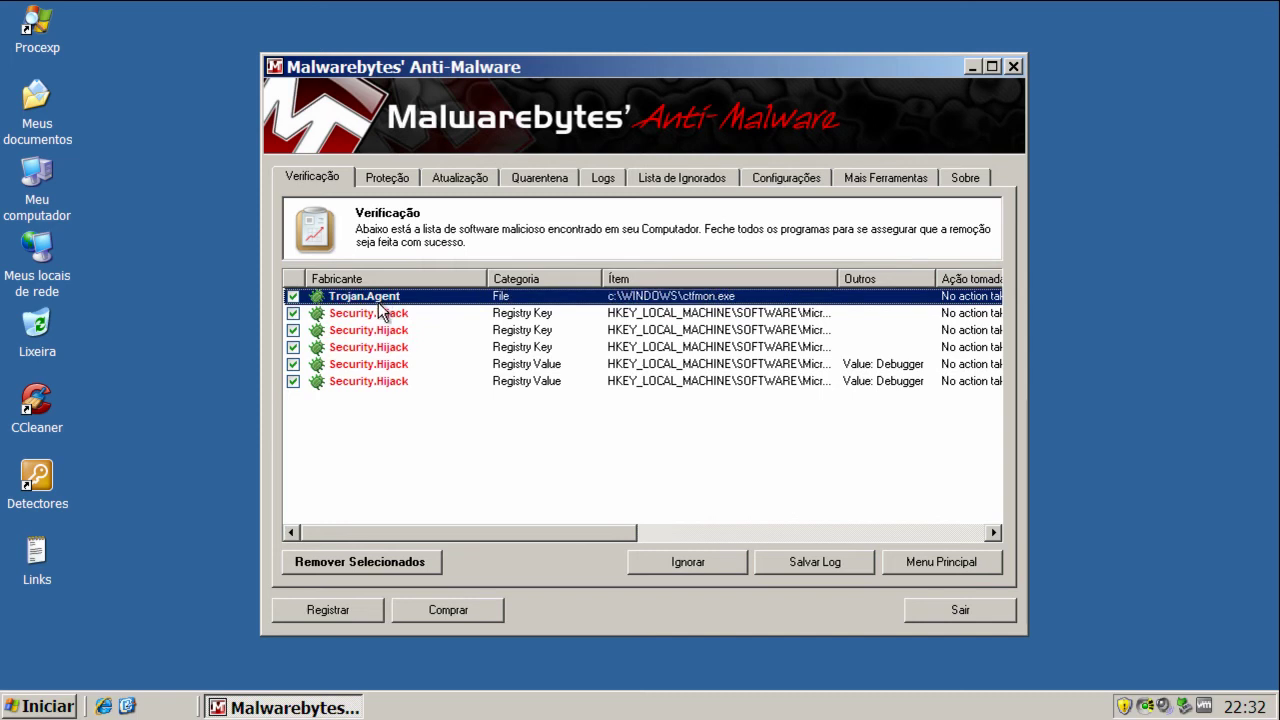
{"action": "left_click", "coordinate": [383, 314]}
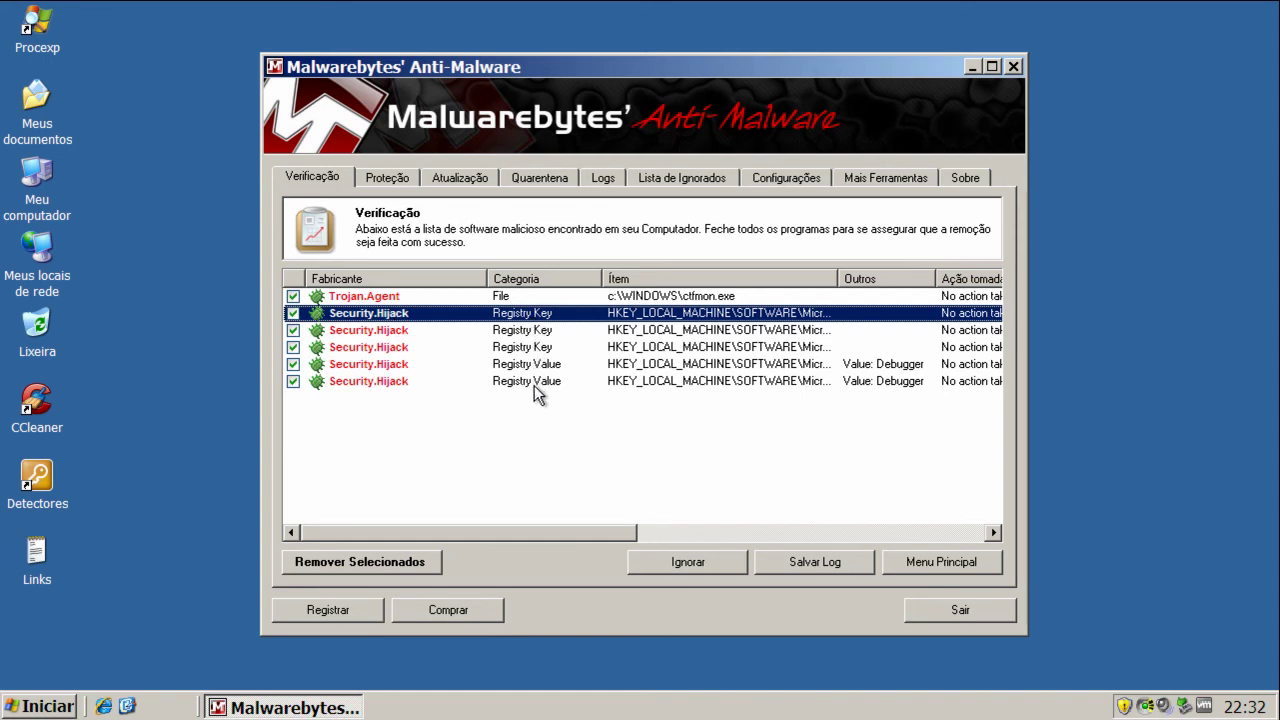
{"action": "left_click", "coordinate": [520, 297]}
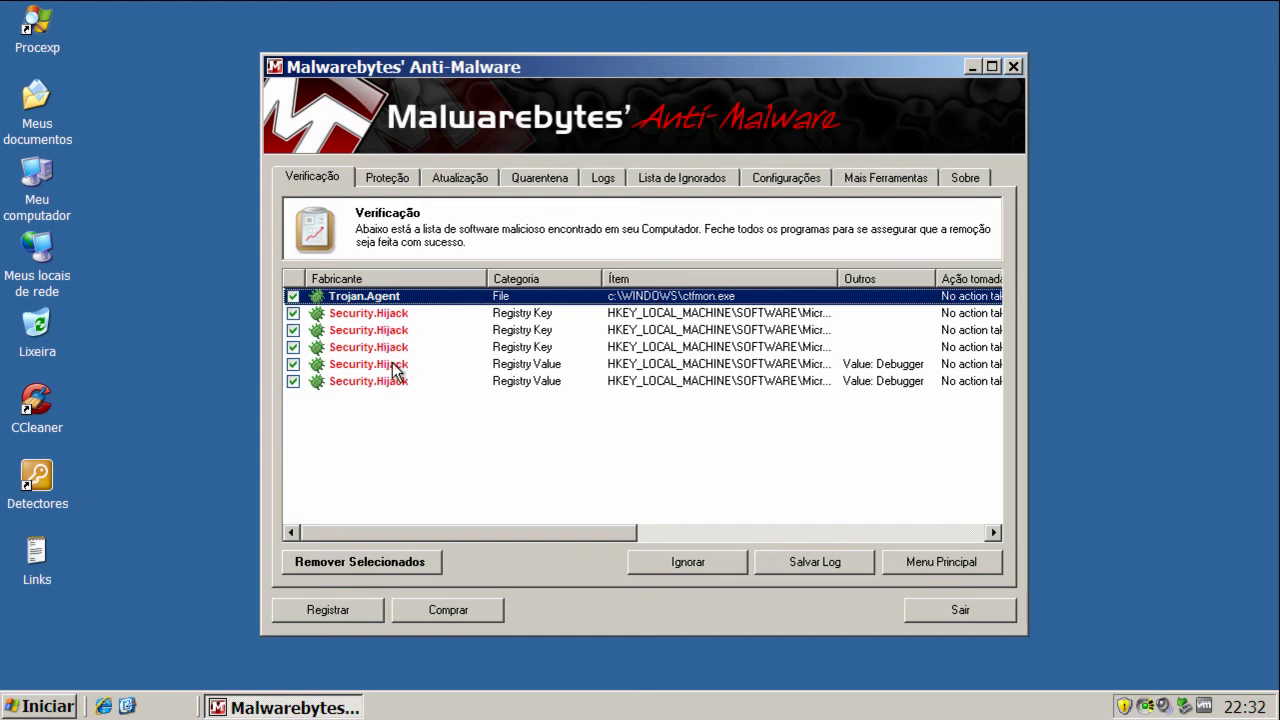
{"action": "left_click", "coordinate": [545, 313]}
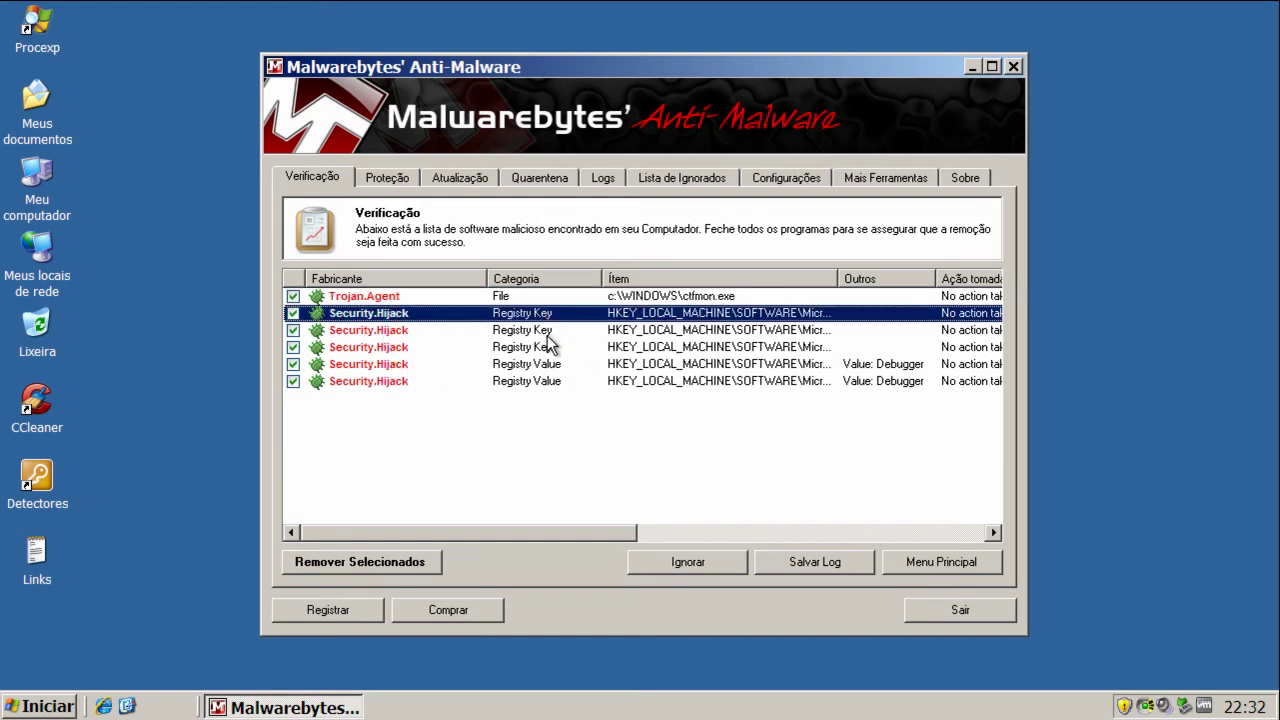
Remove all checked Malwarebytes detections, close the log, decline the restart and close Malwarebytes' Anti-Malware.
{"action": "left_click", "coordinate": [338, 562]}
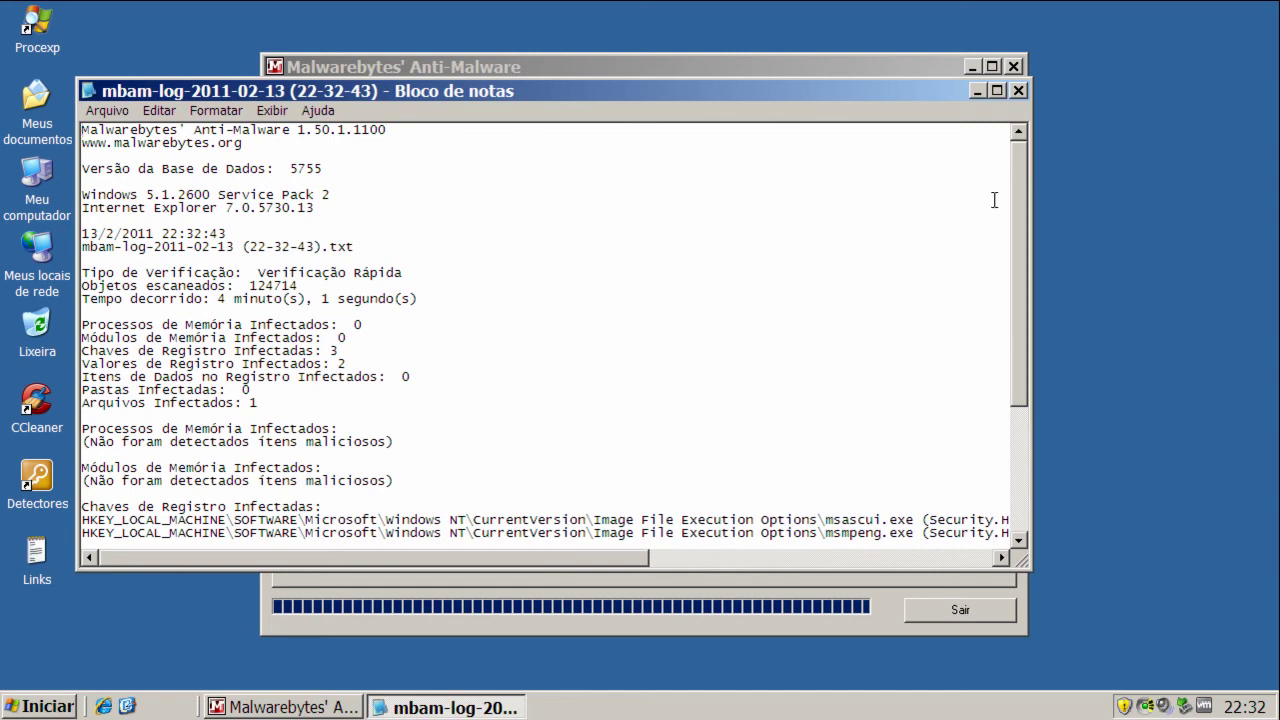
{"action": "left_click", "coordinate": [1018, 91]}
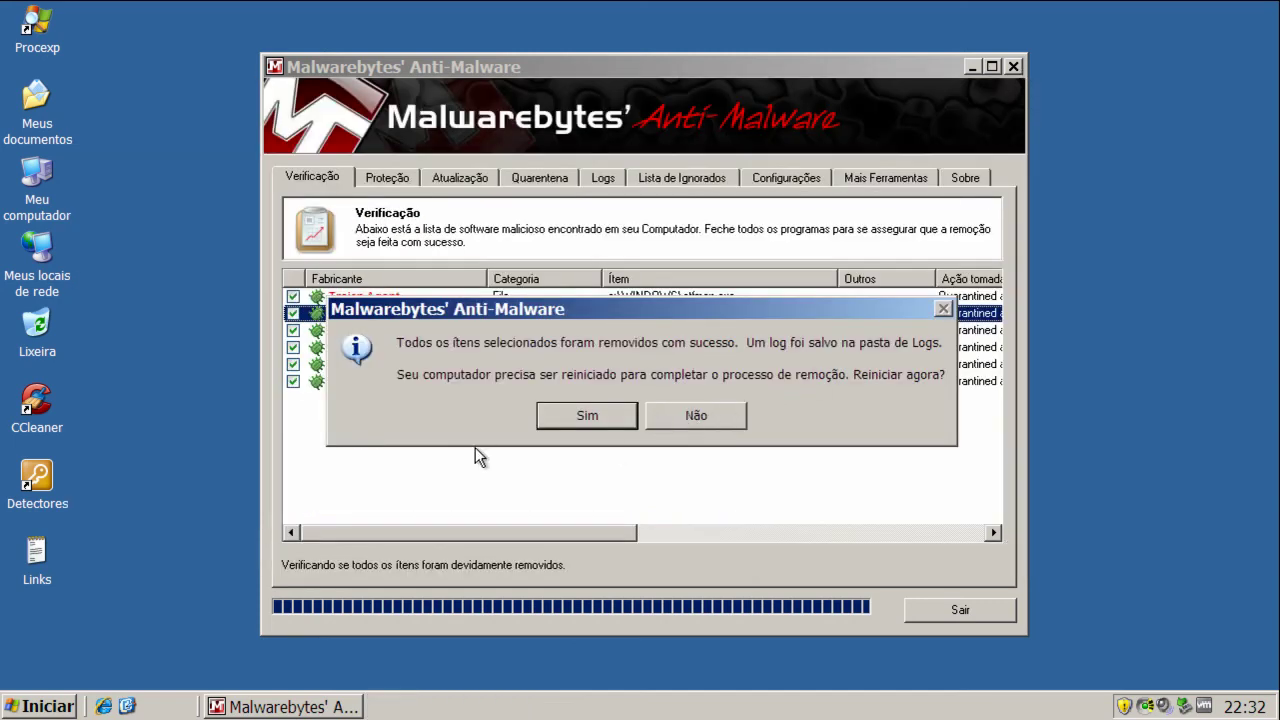
{"action": "left_click", "coordinate": [695, 416]}
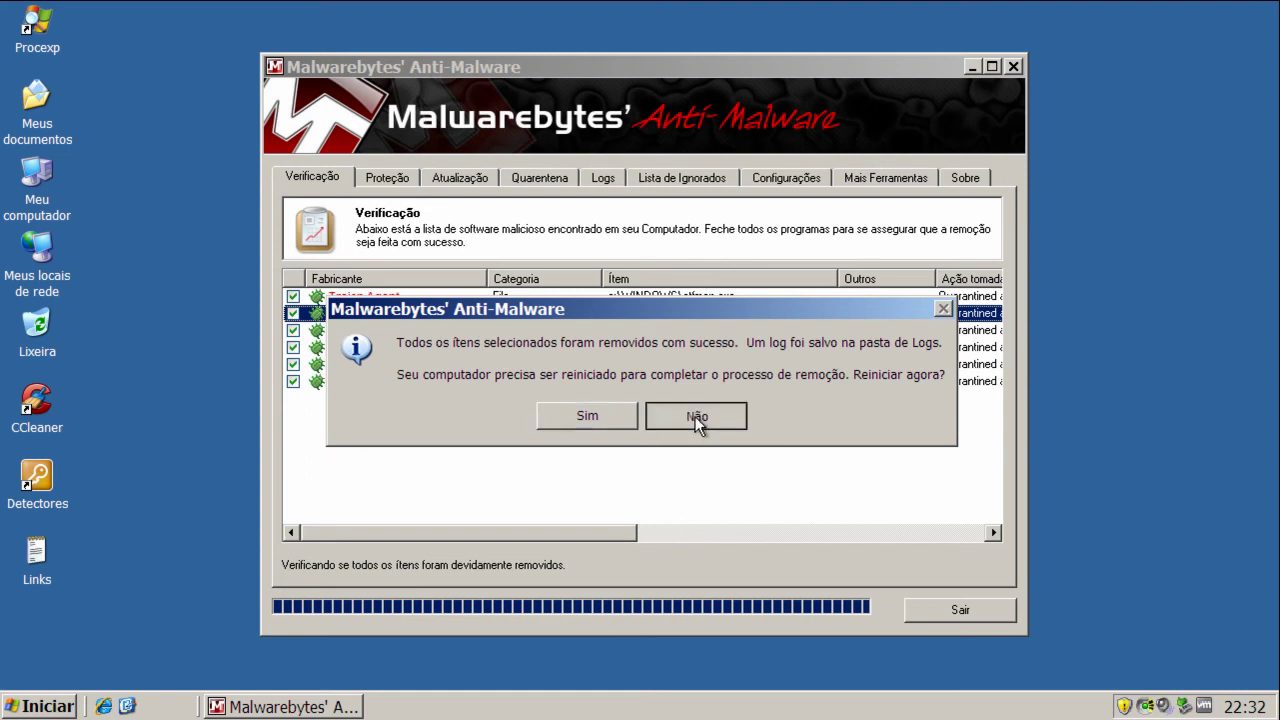
{"action": "left_click", "coordinate": [1013, 67]}
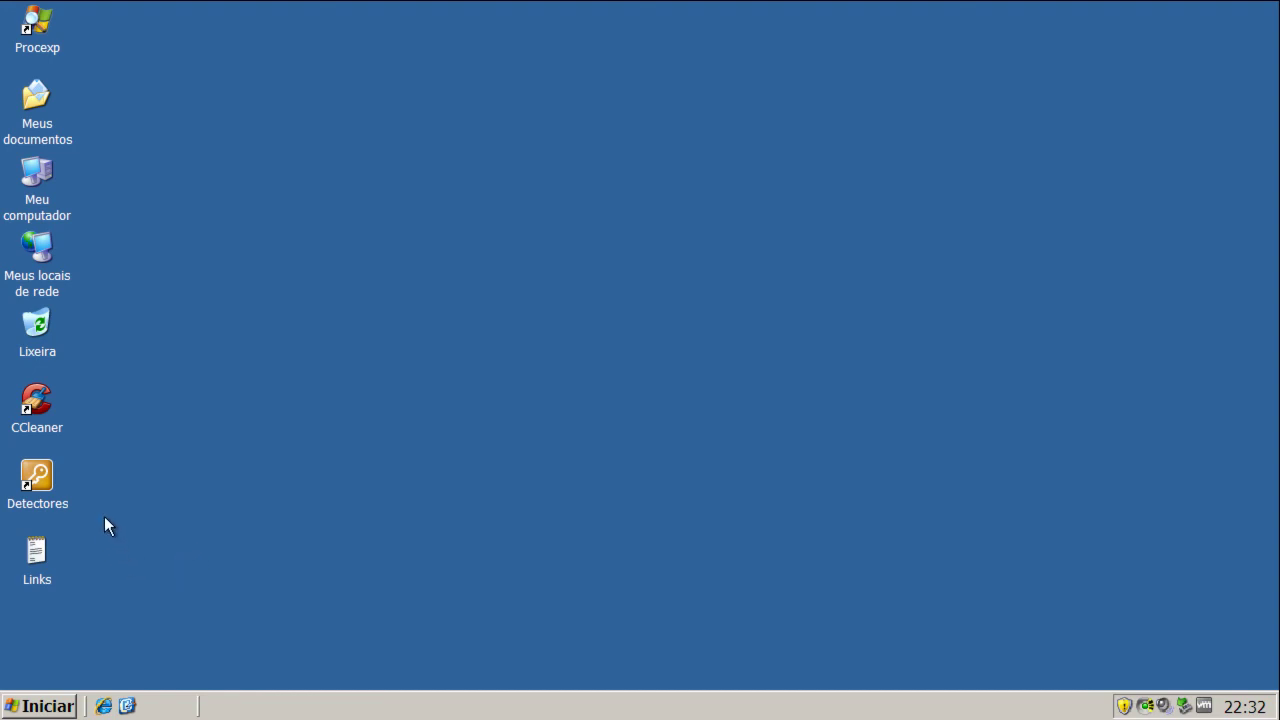
Launch the SUPERAntiSpyware scanner (the SAS_ application) from the C:\Ferramentas folder.
{"action": "double_click", "coordinate": [40, 478]}
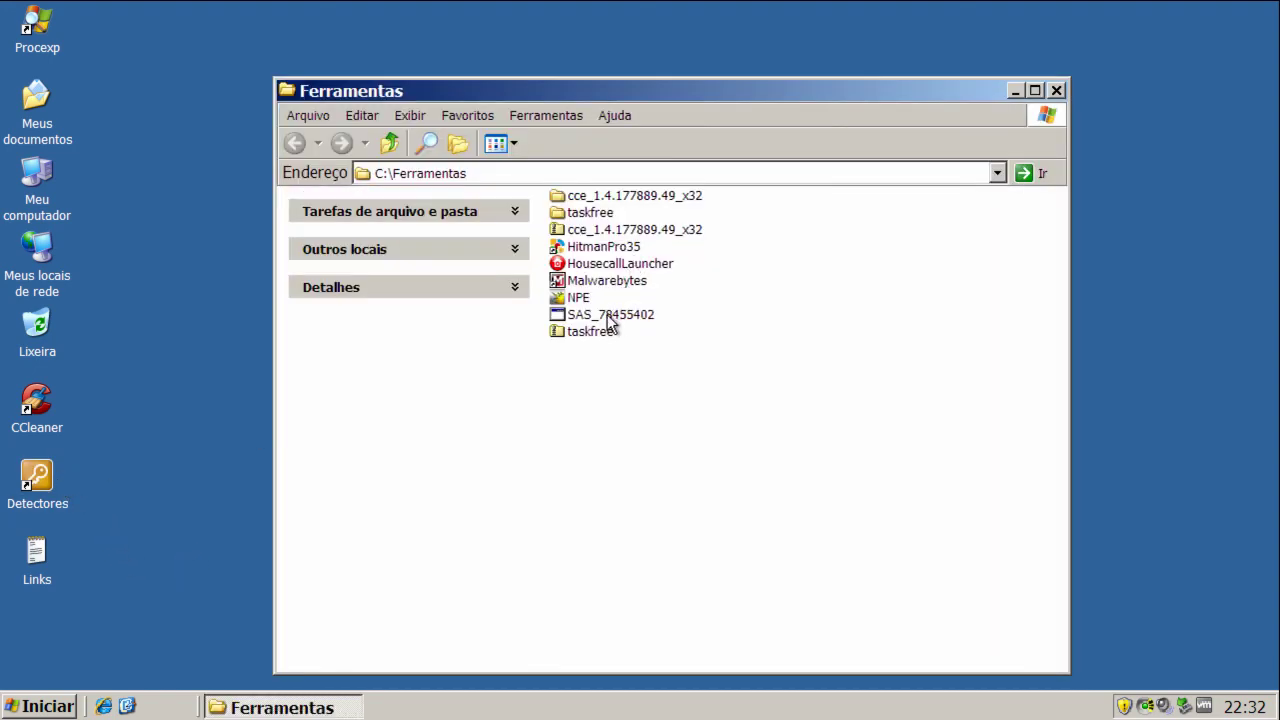
{"action": "left_click", "coordinate": [608, 318]}
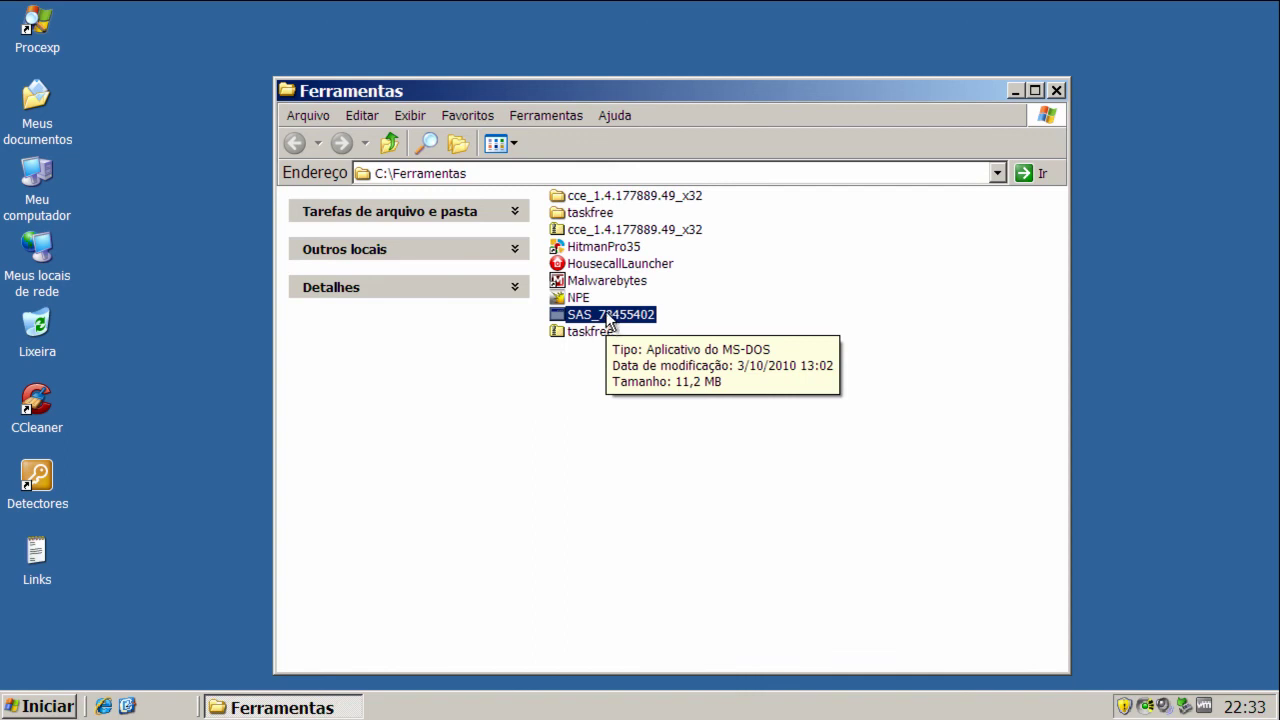
{"action": "double_click", "coordinate": [608, 316]}
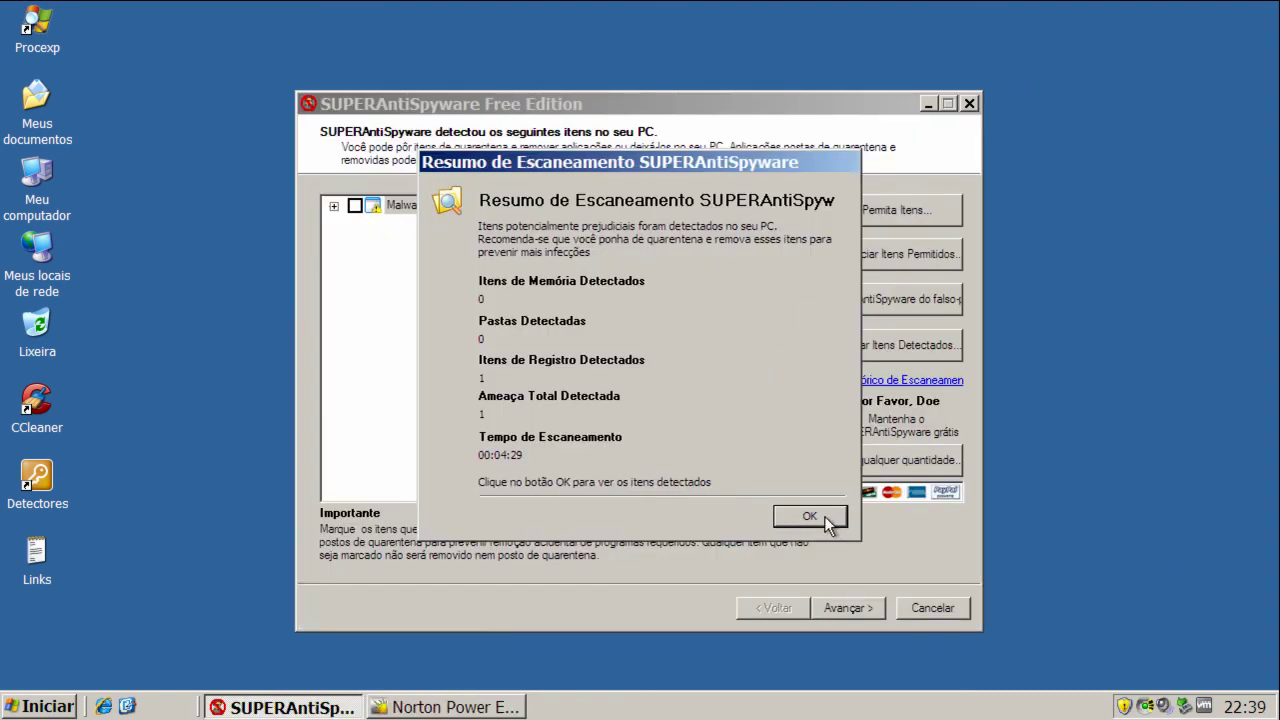
Quarantine and remove the Malware.Trace registry key detected by SUPERAntiSpyware, and close the program.
{"action": "left_click", "coordinate": [810, 516]}
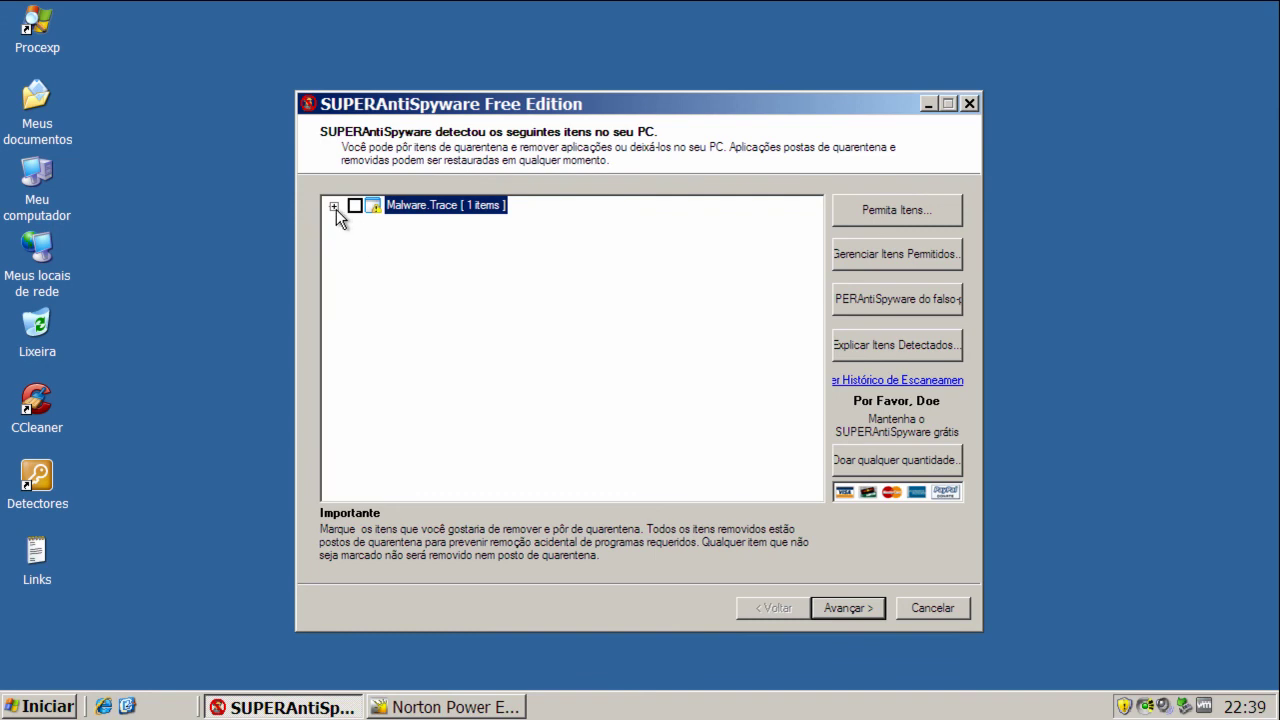
{"action": "left_click", "coordinate": [334, 207]}
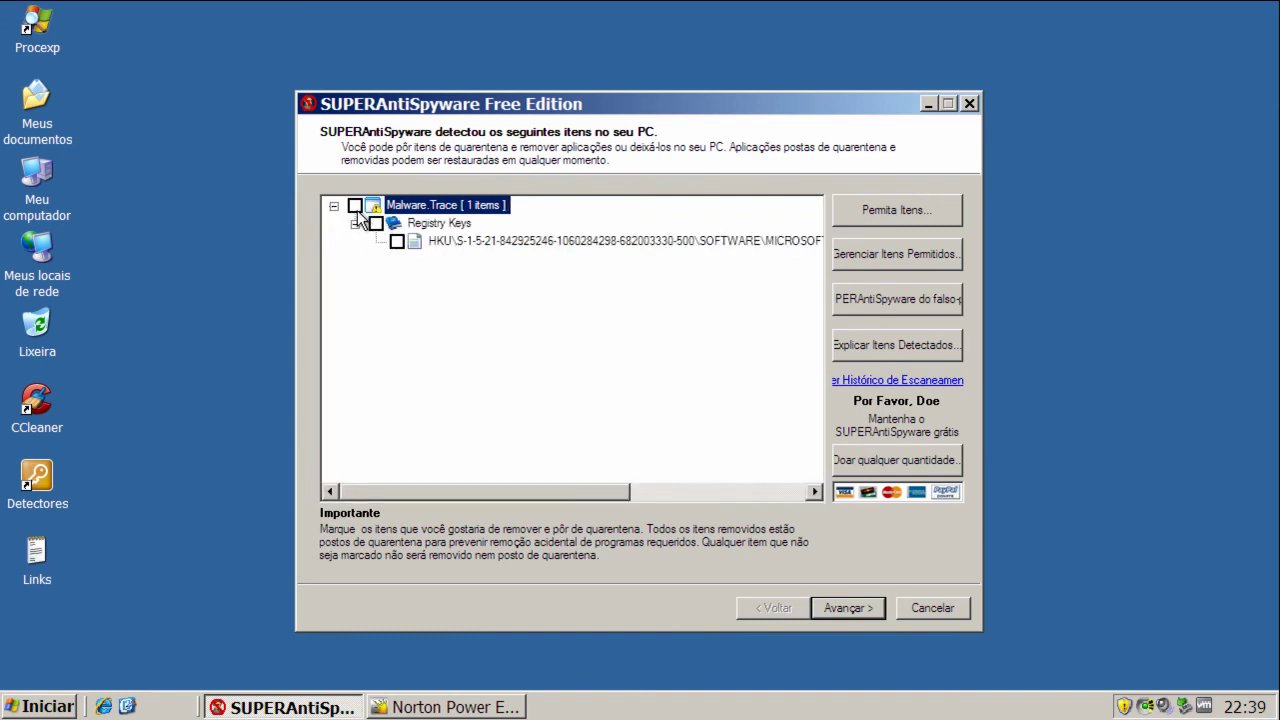
{"action": "left_click", "coordinate": [372, 224]}
{"action": "left_click_drag", "start_coordinate": [482, 492], "coordinate": [316, 506]}
{"action": "left_click", "coordinate": [853, 609]}
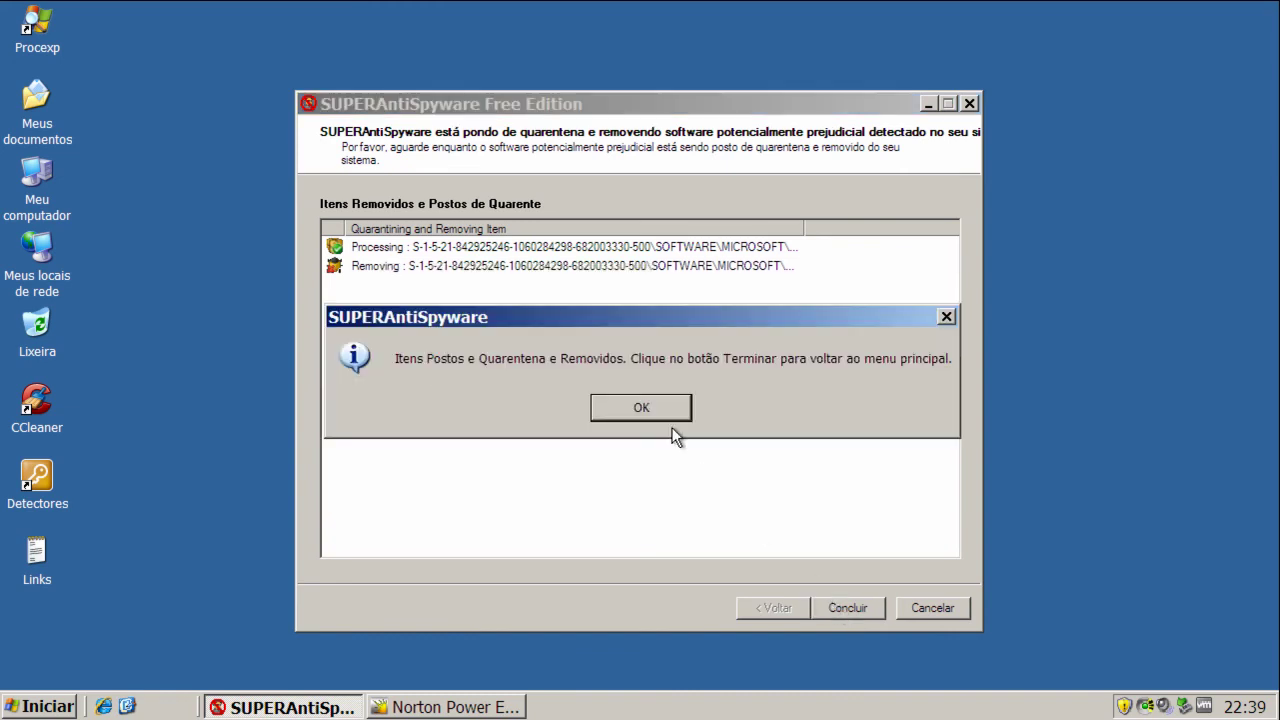
{"action": "left_click", "coordinate": [668, 417]}
{"action": "left_click", "coordinate": [865, 613]}
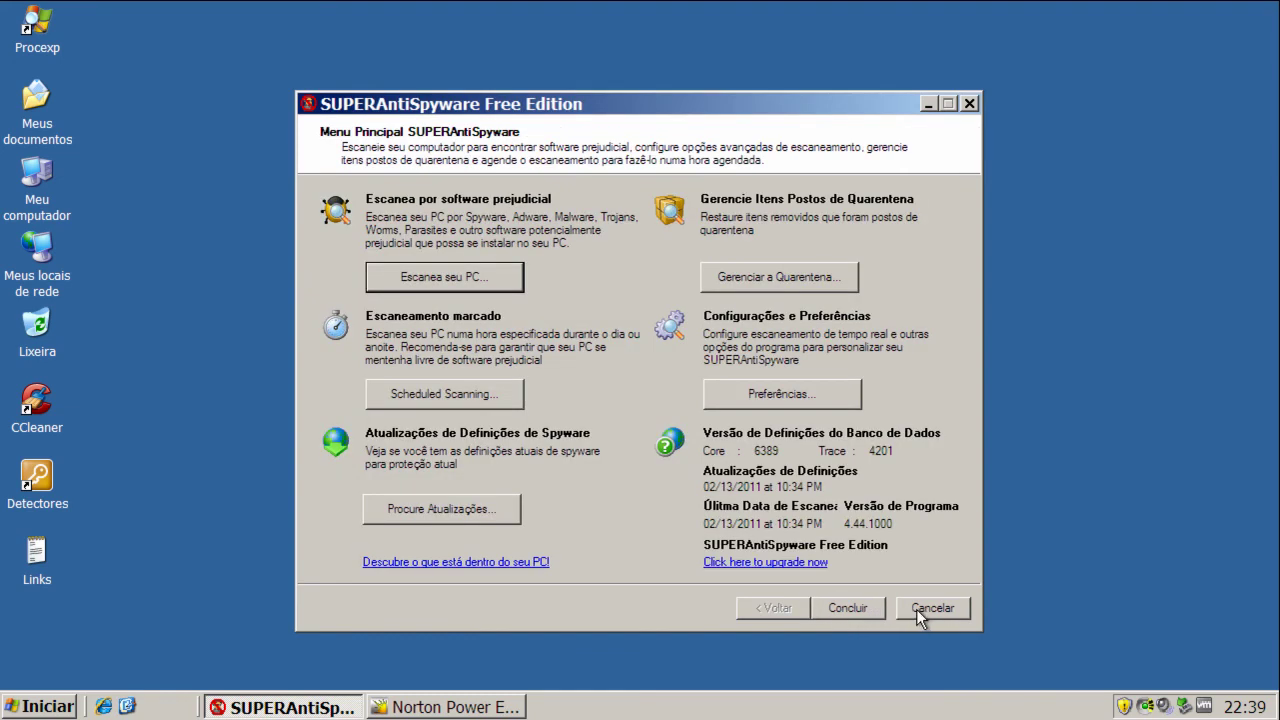
{"action": "left_click", "coordinate": [923, 612]}
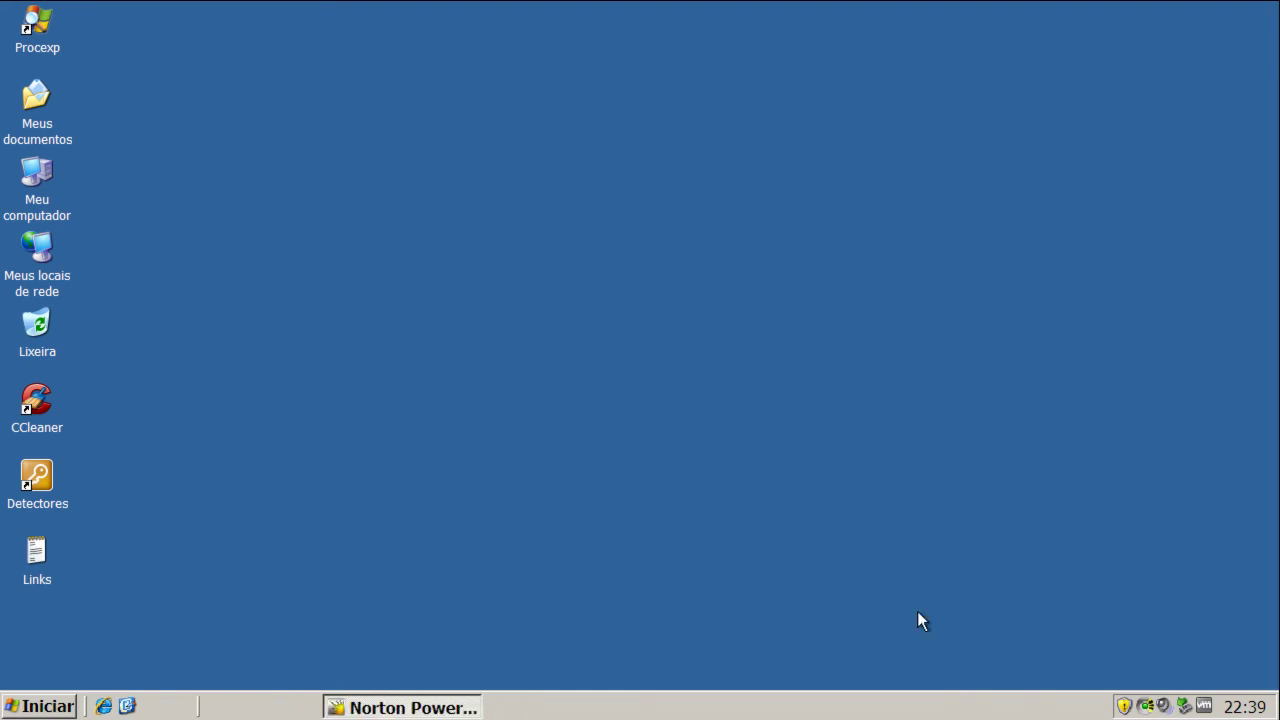
Open the Prevx 3.0 window to check its protection status and scan statistics.
{"action": "double_click", "coordinate": [1146, 706]}
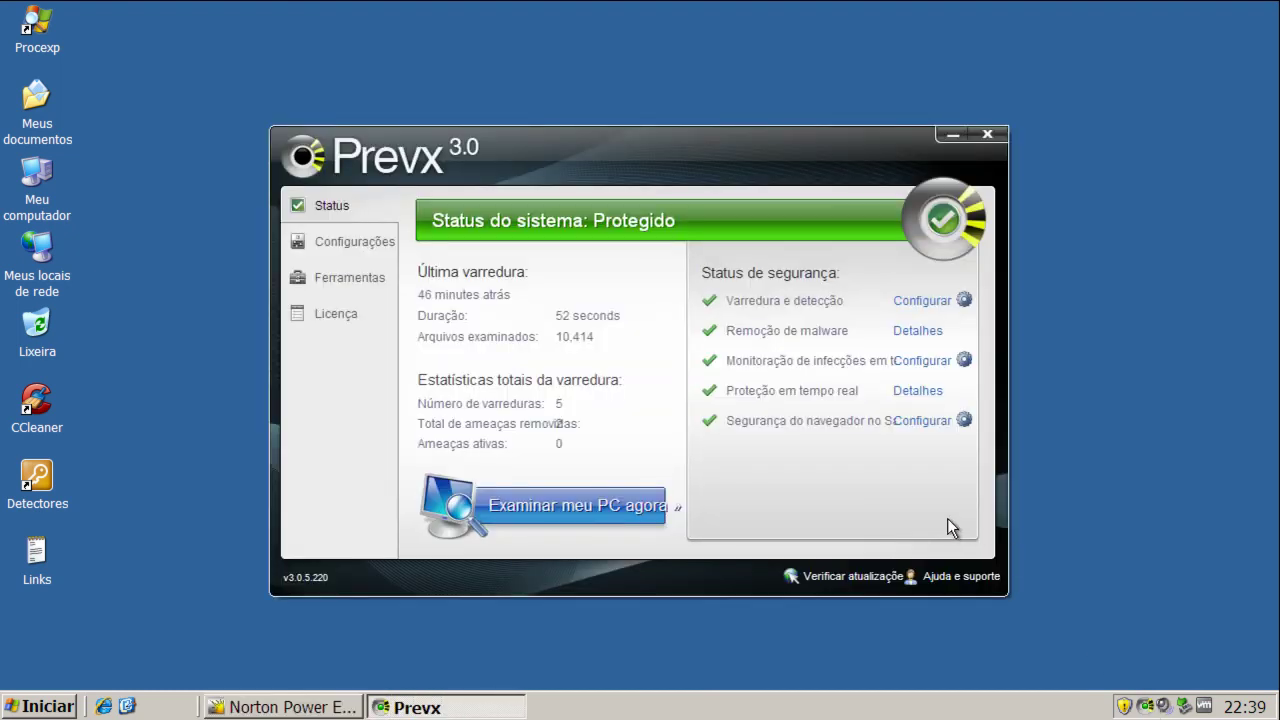